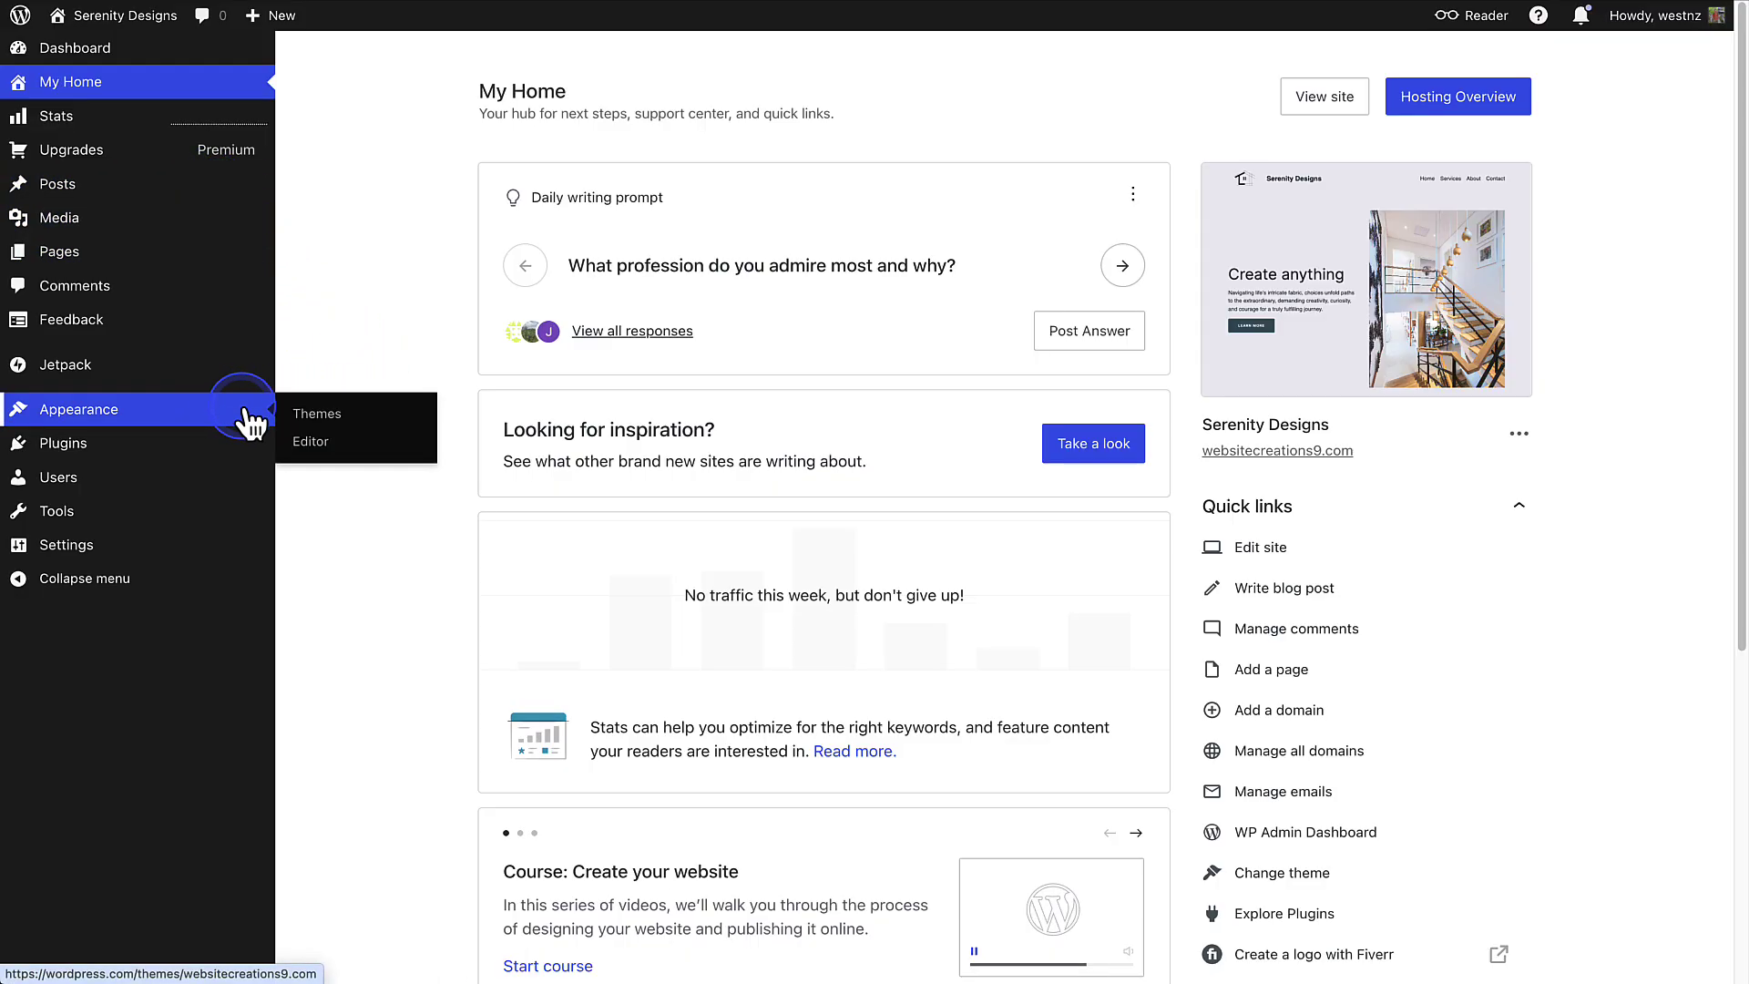
# Open the Contact page in the site editor for editing.
pyautogui.click(314, 444)
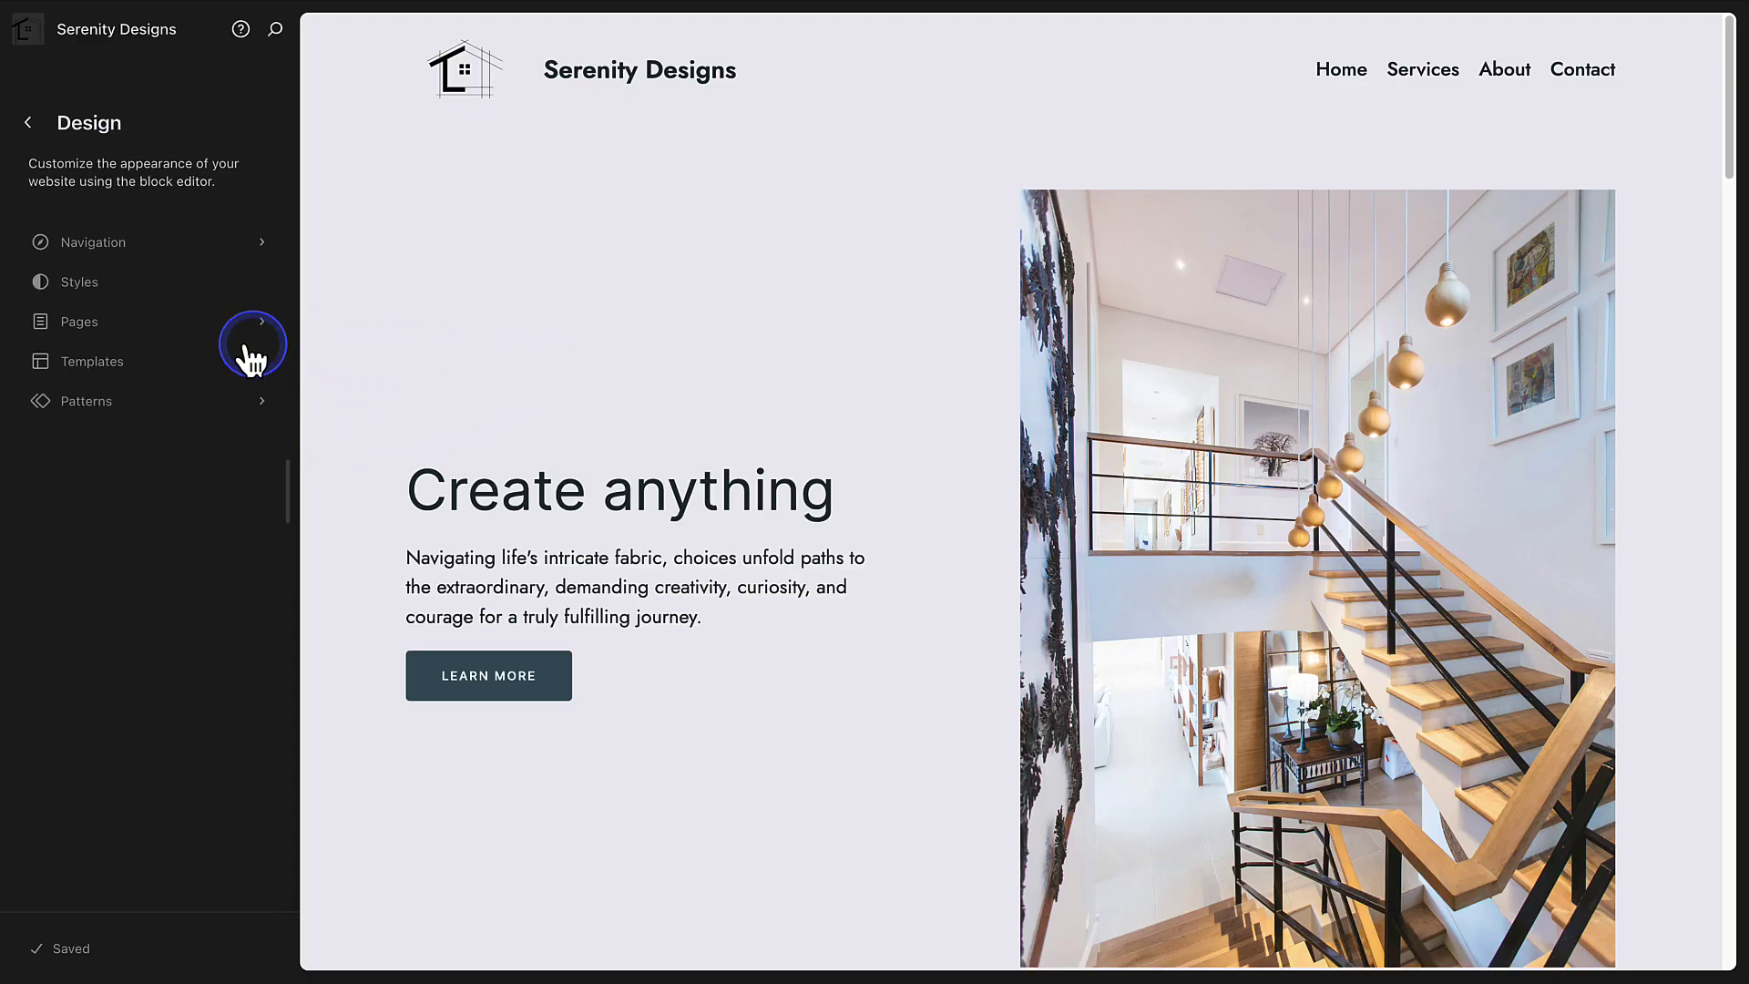
pyautogui.click(150, 324)
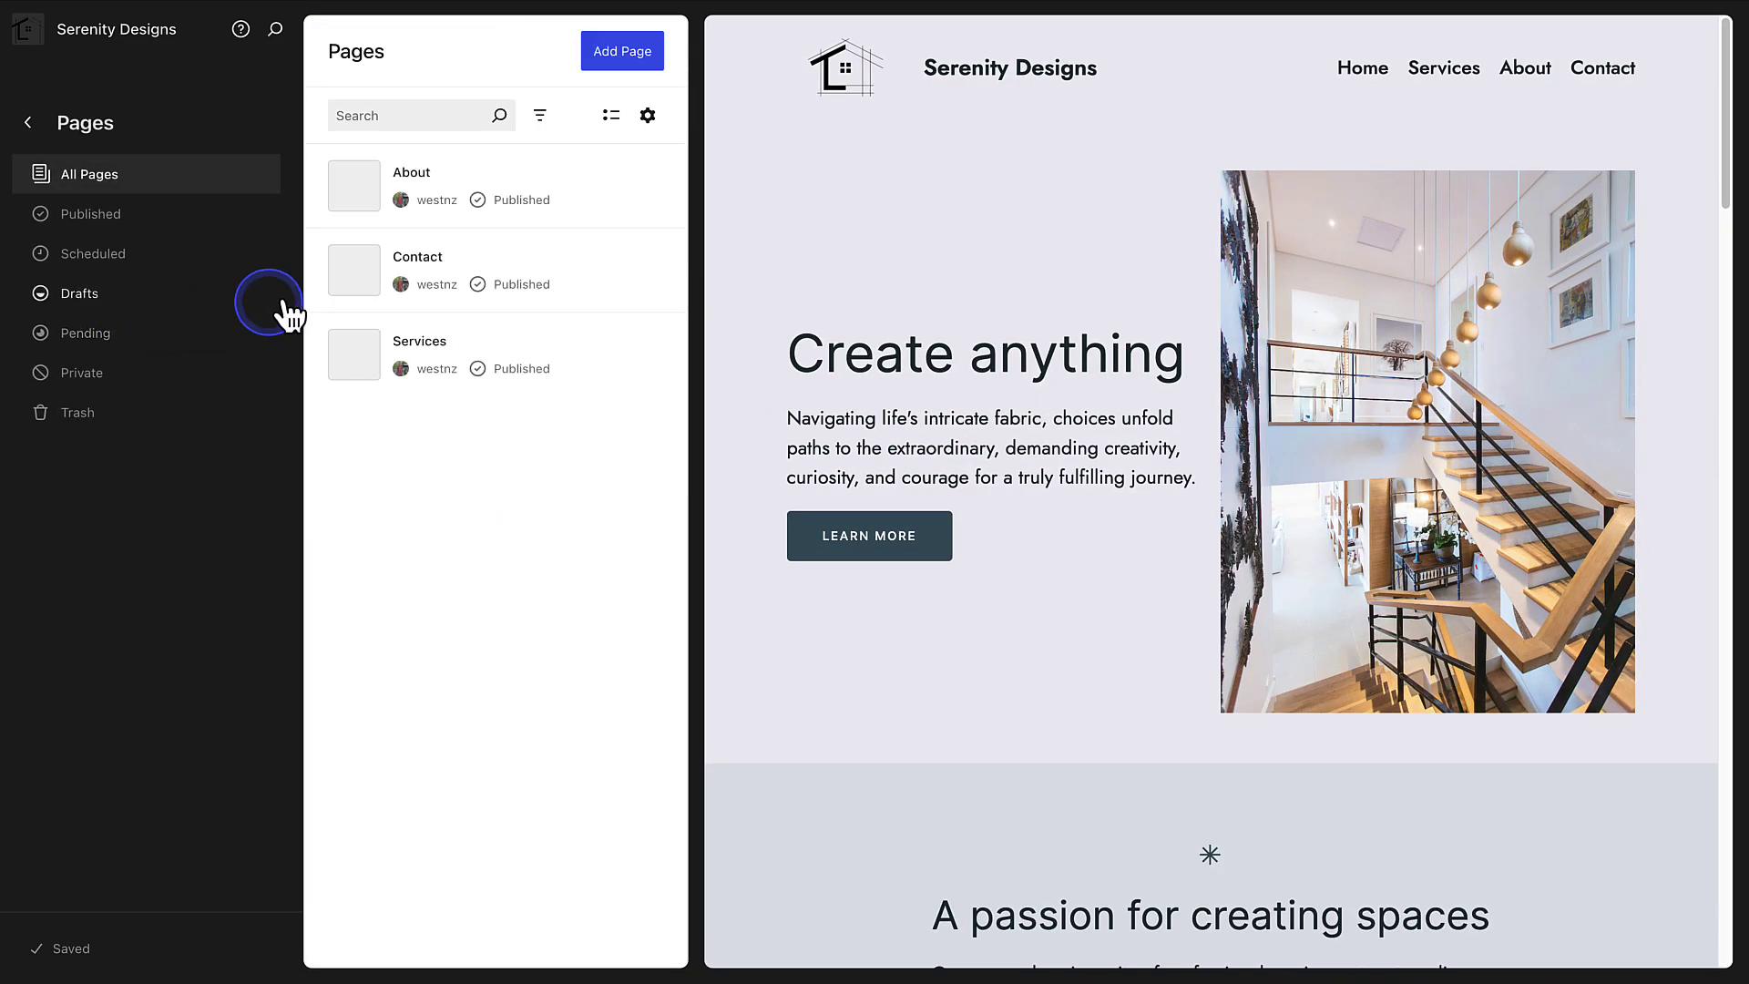
pyautogui.click(465, 257)
pyautogui.click(824, 263)
# Search the block library for 'Form' and start a new block in the empty page body.
pyautogui.click(95, 33)
pyautogui.click(64, 143)
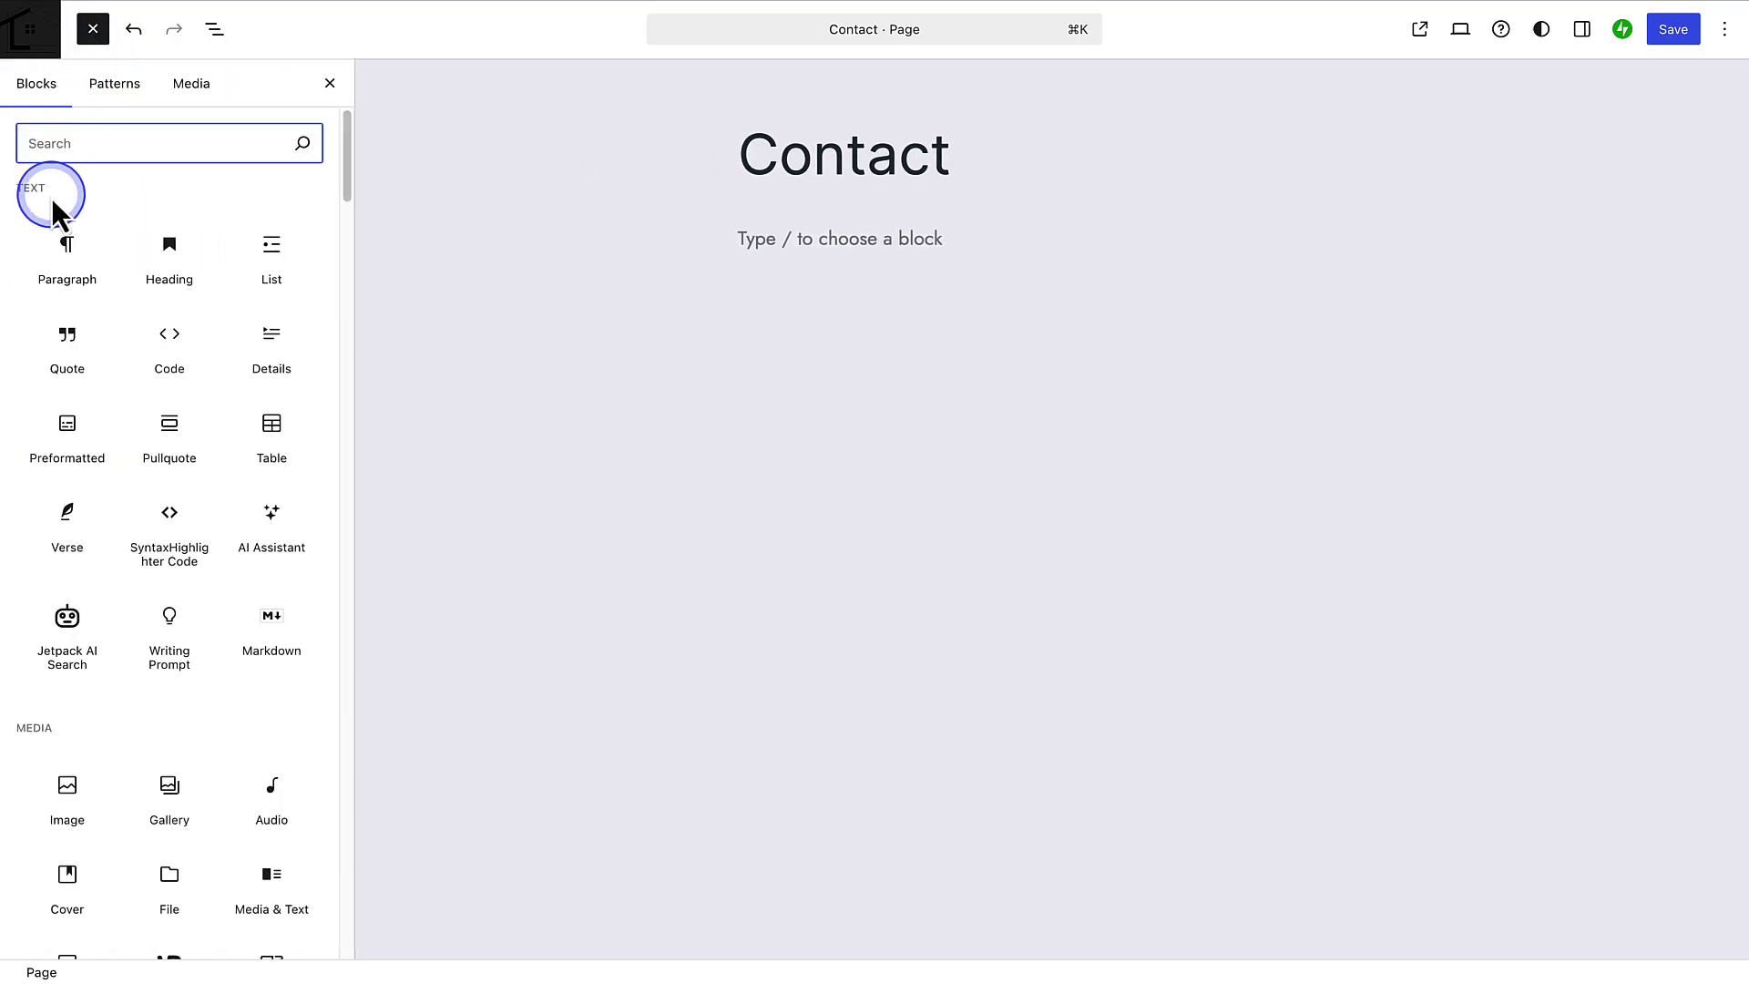
pyautogui.write('Form')
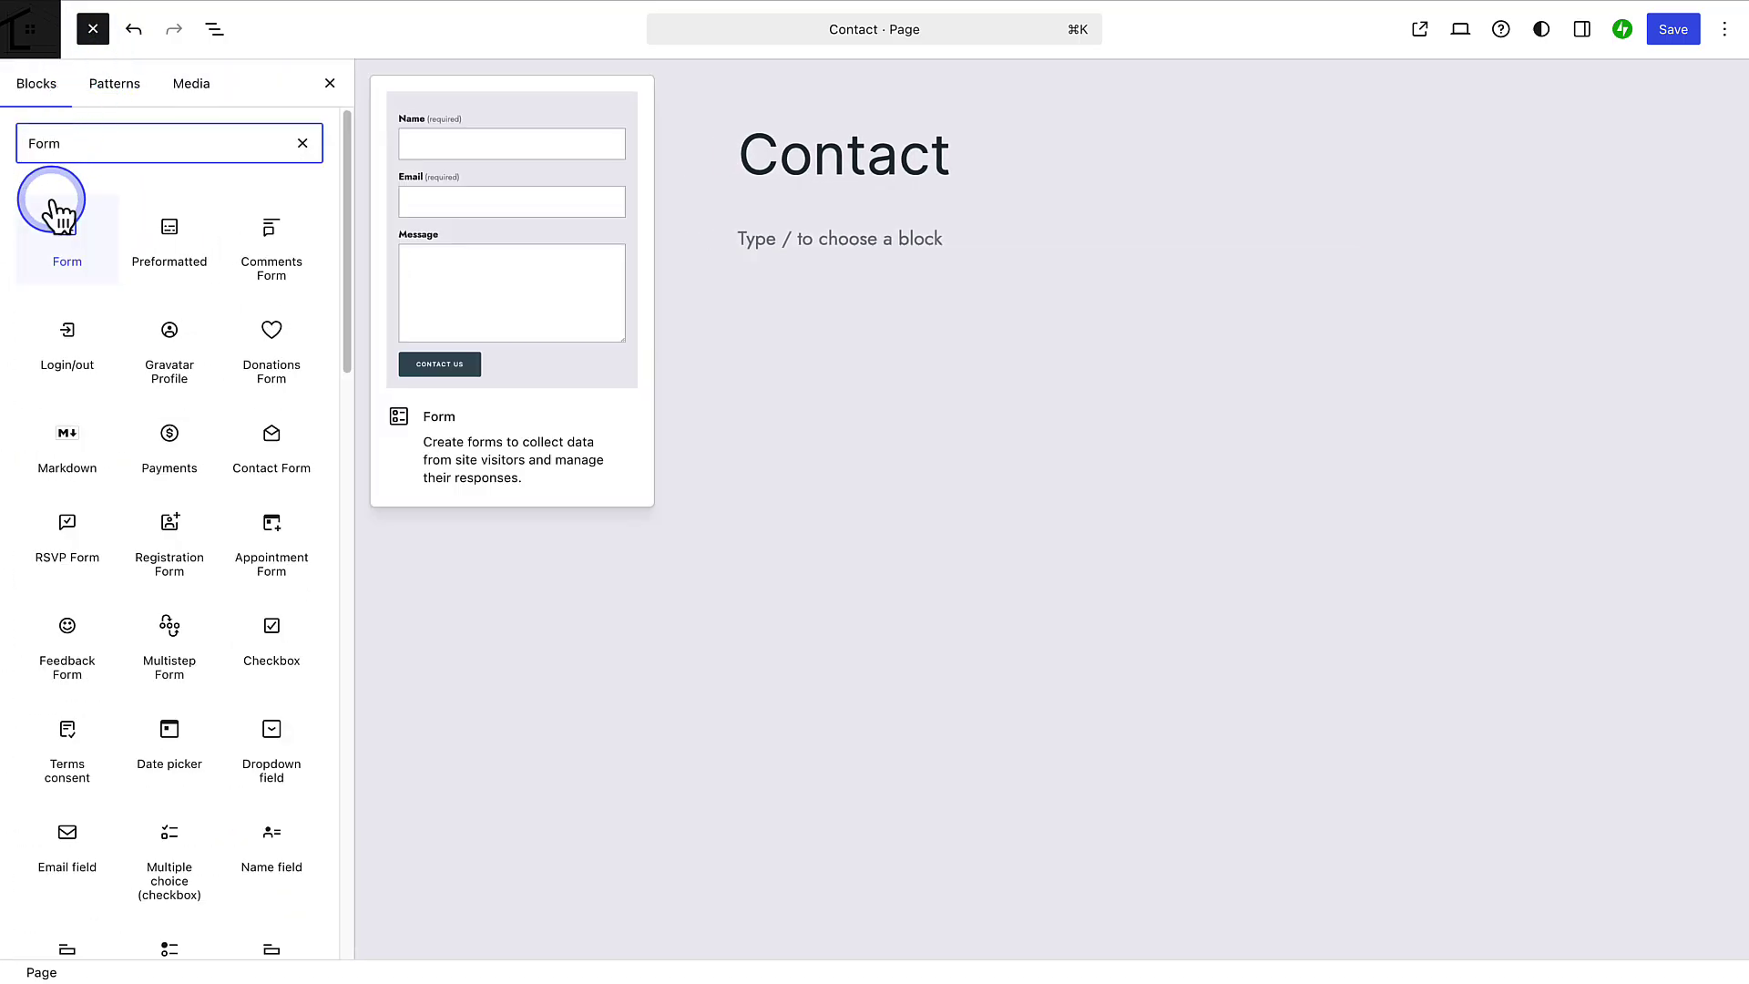
pyautogui.click(736, 246)
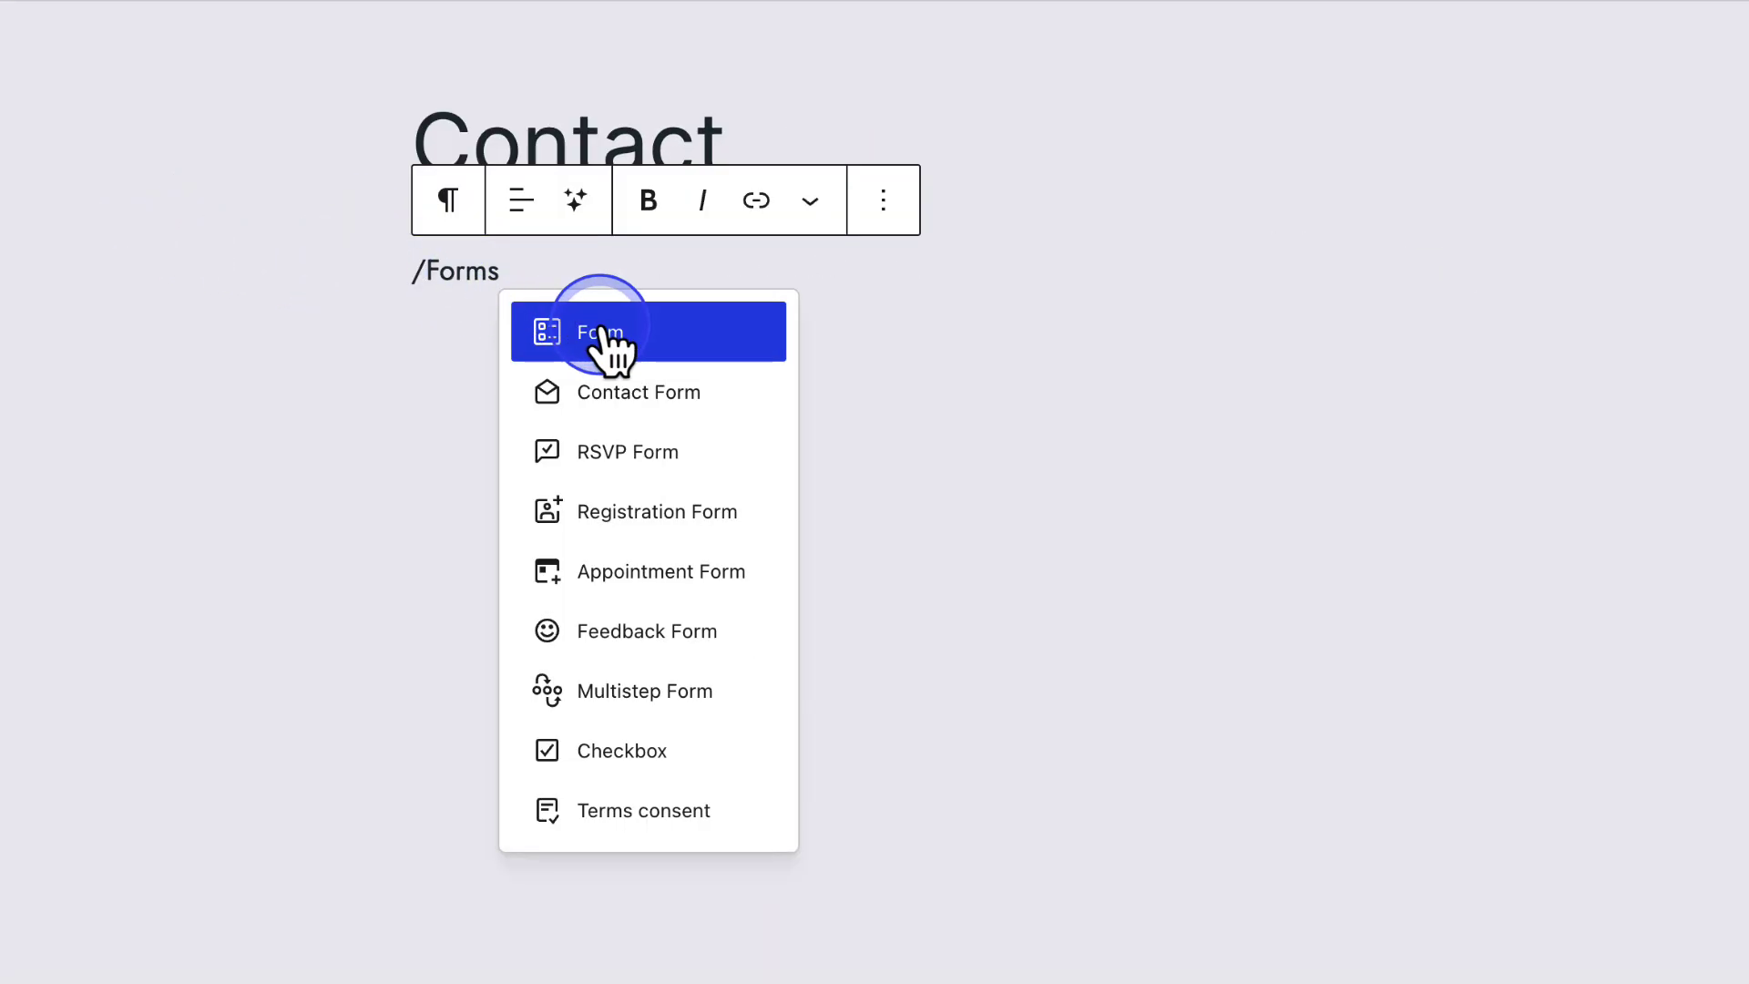
# Insert a Form block, try the AI prompt 'Shipping details', then use the Contact Form template.
pyautogui.click(603, 334)
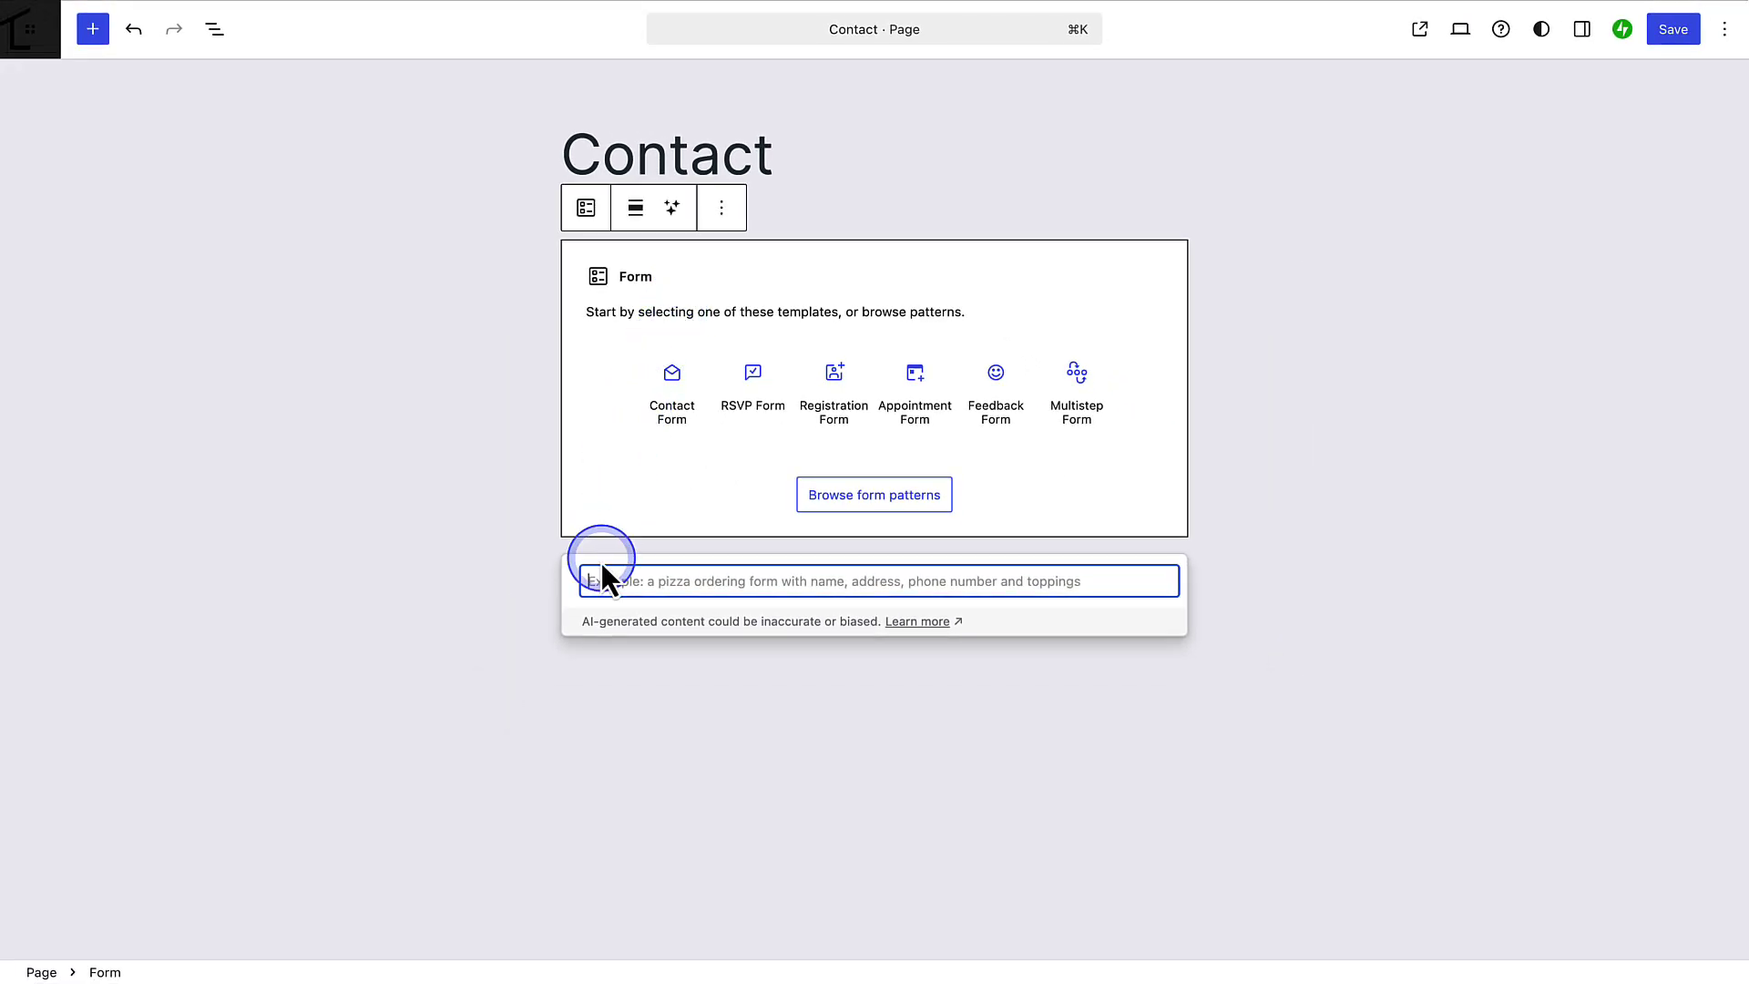
pyautogui.click(589, 578)
pyautogui.write('Shipping')
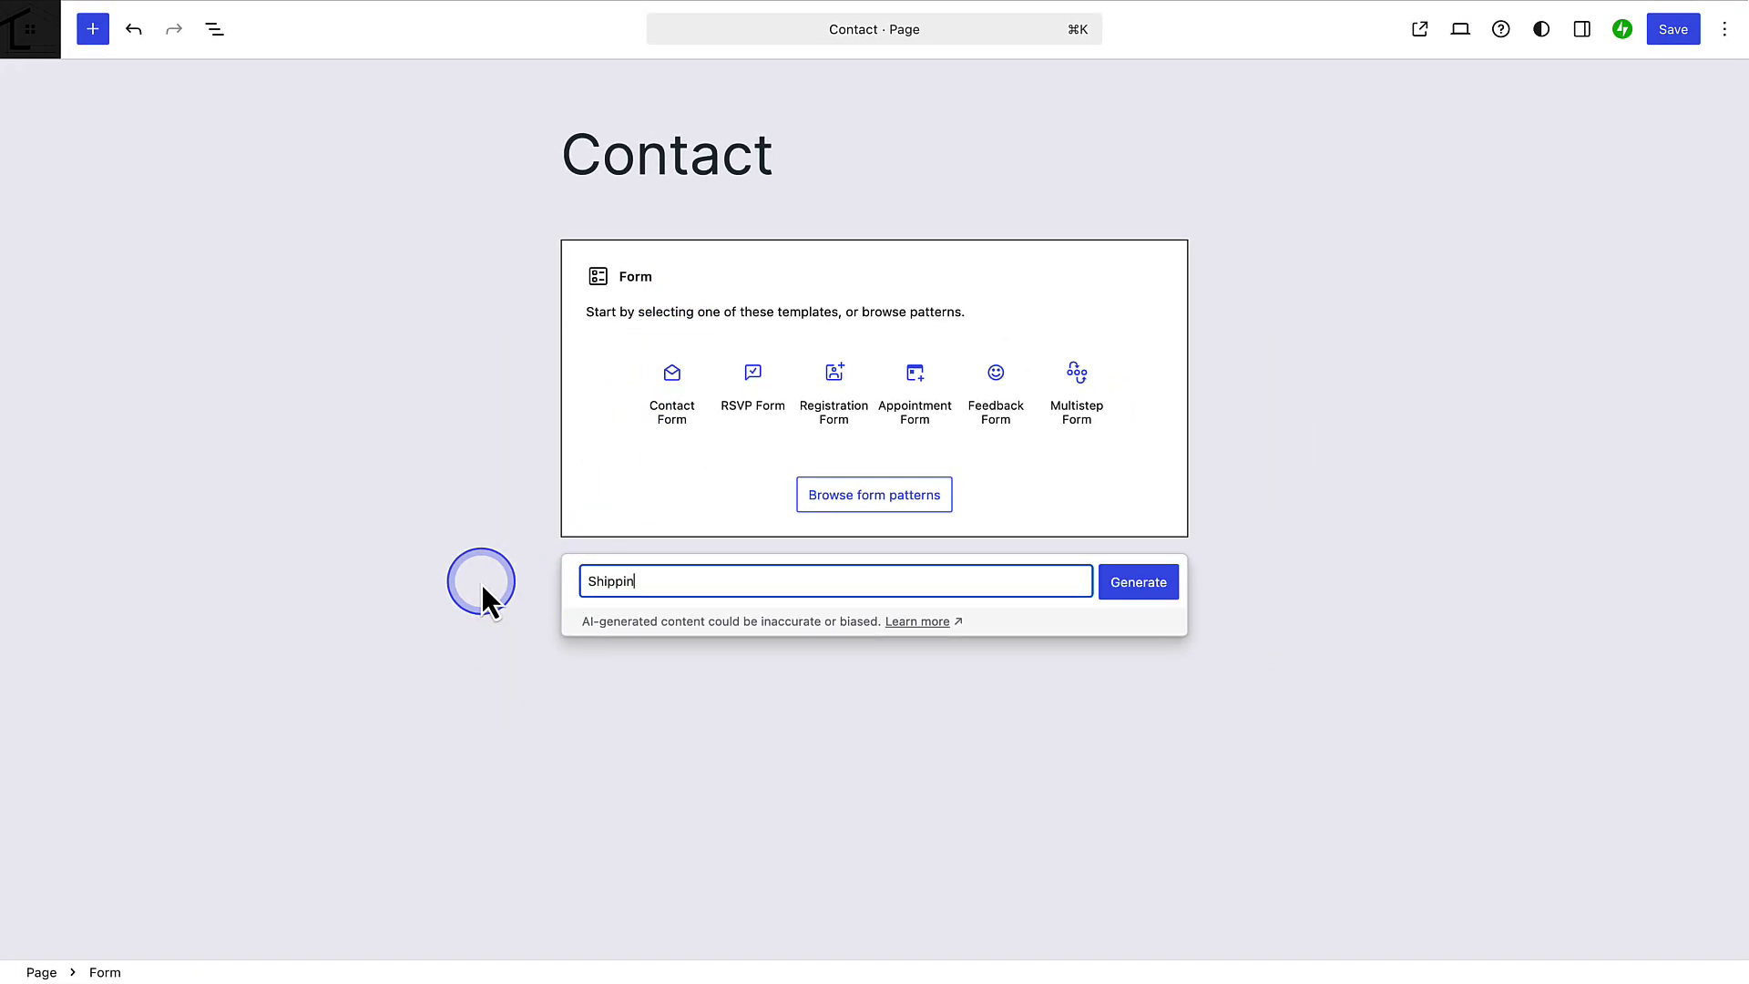
pyautogui.write(' details')
pyautogui.click(1134, 588)
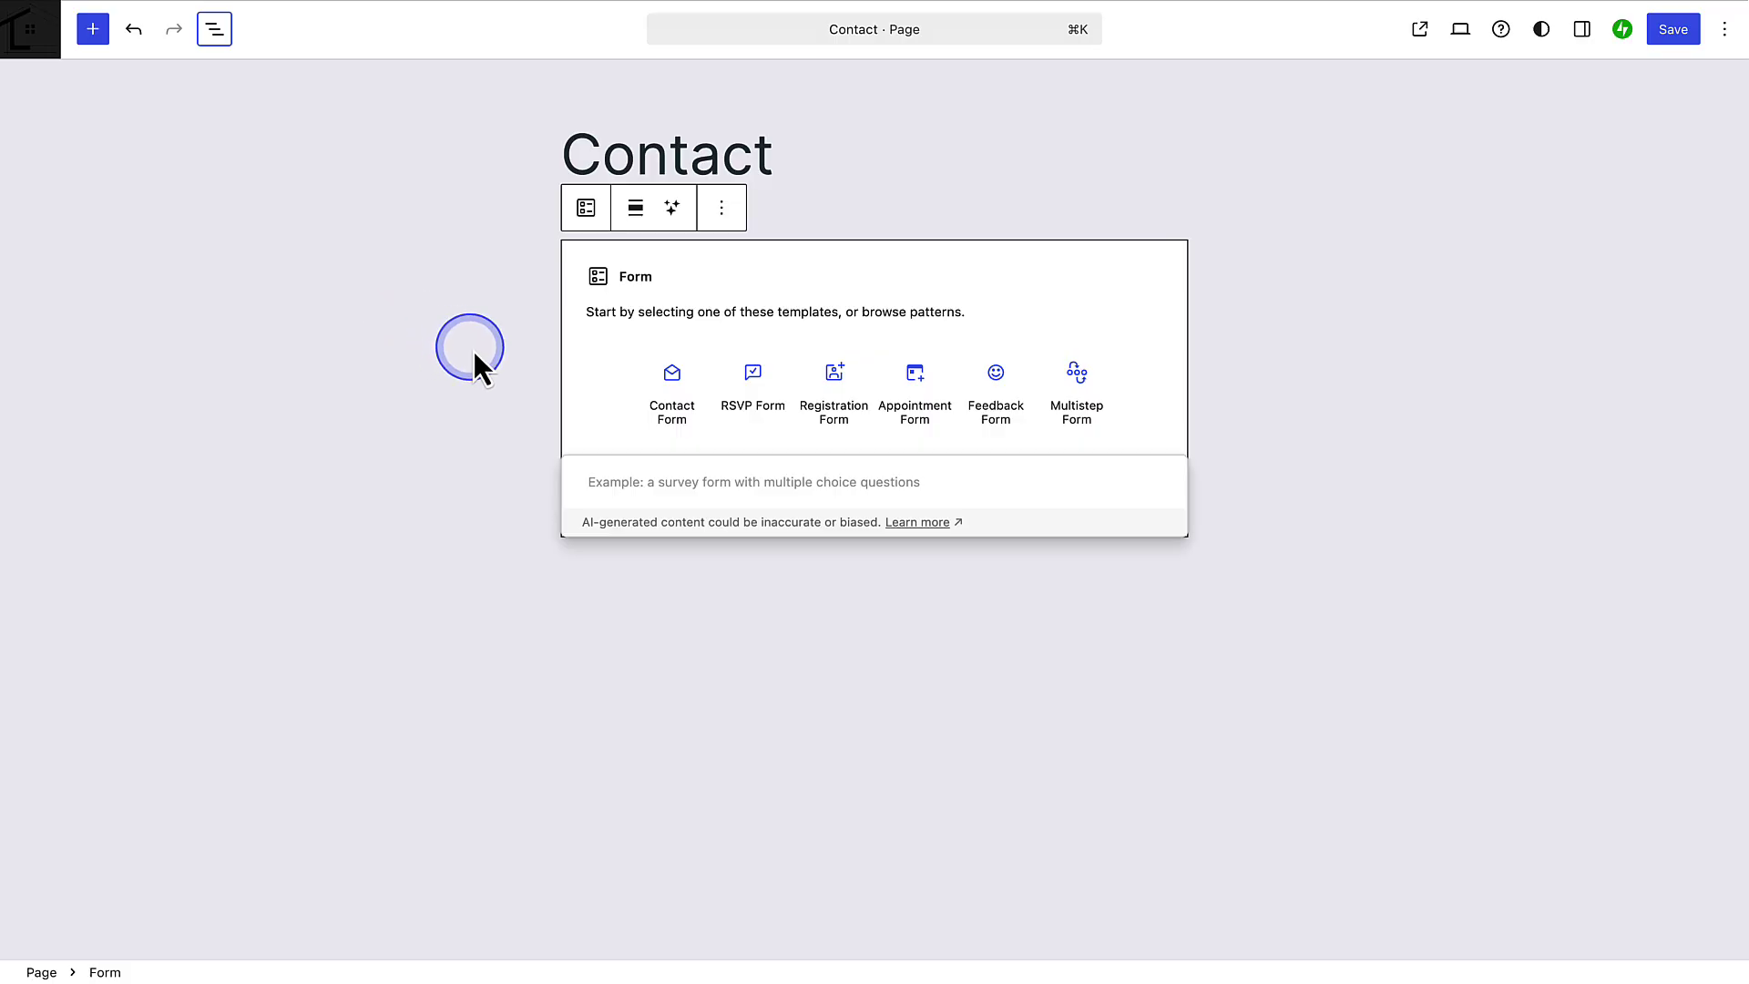
pyautogui.click(672, 381)
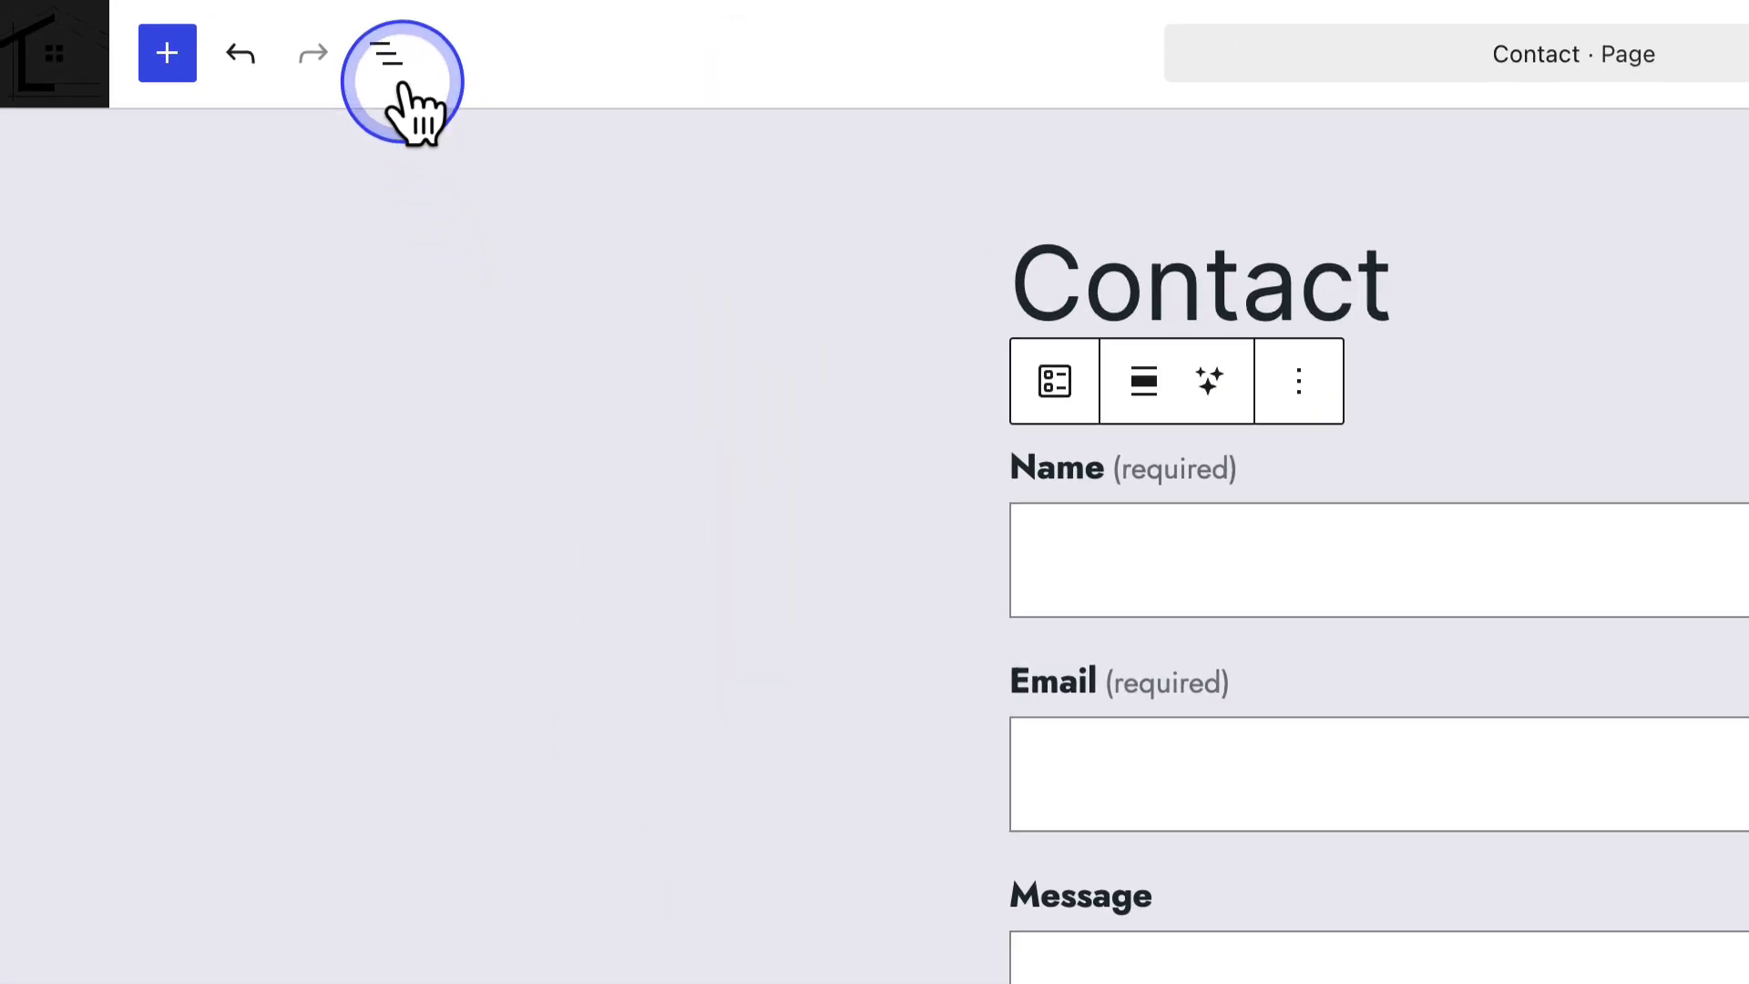
# In List View, relabel the form's Email field as 'Email Address'.
pyautogui.click(388, 56)
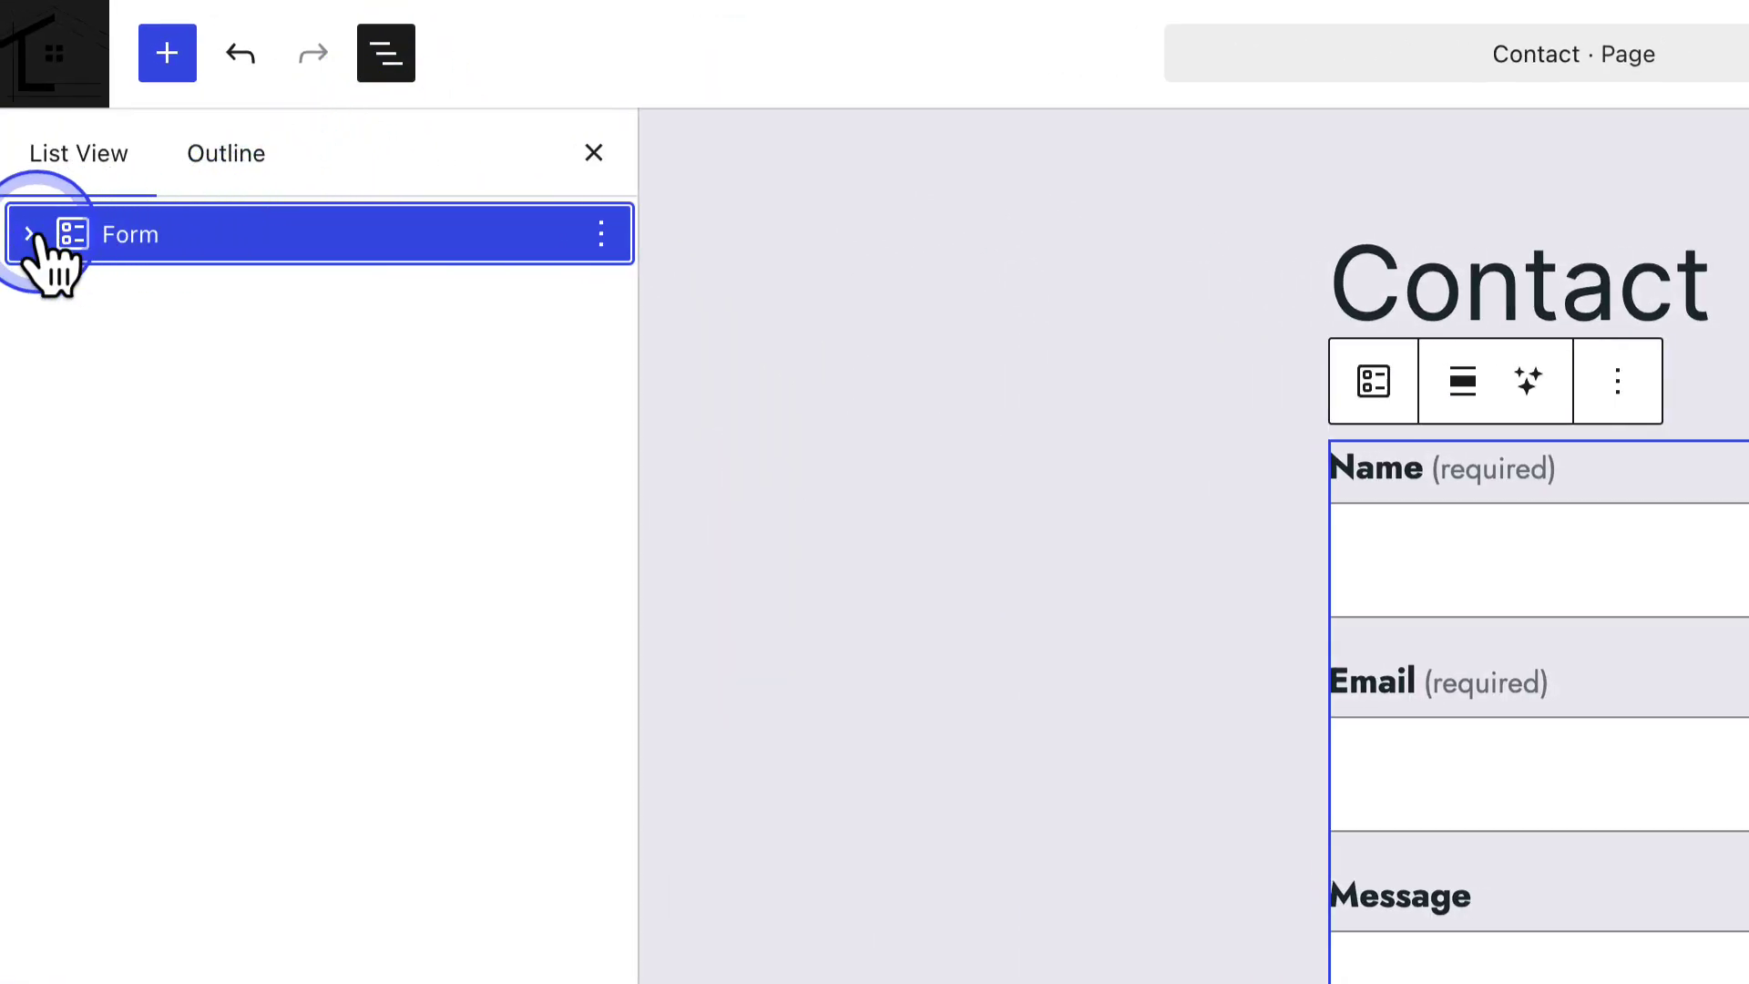
pyautogui.click(30, 235)
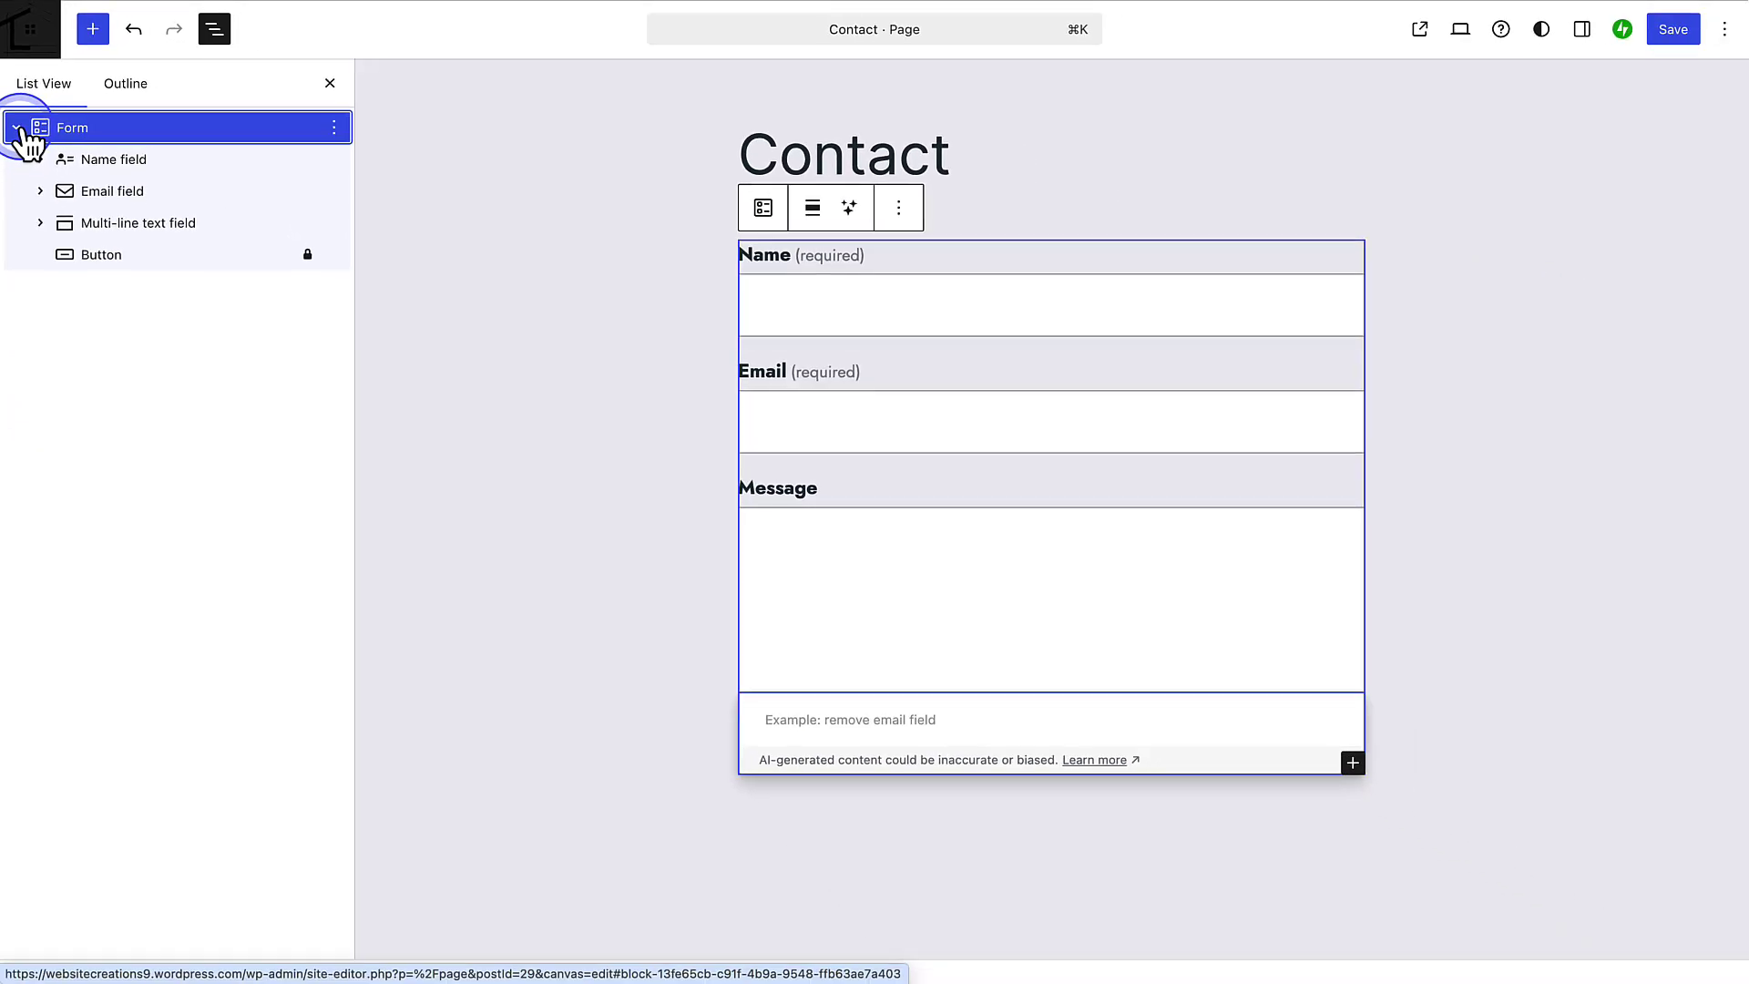
pyautogui.click(87, 191)
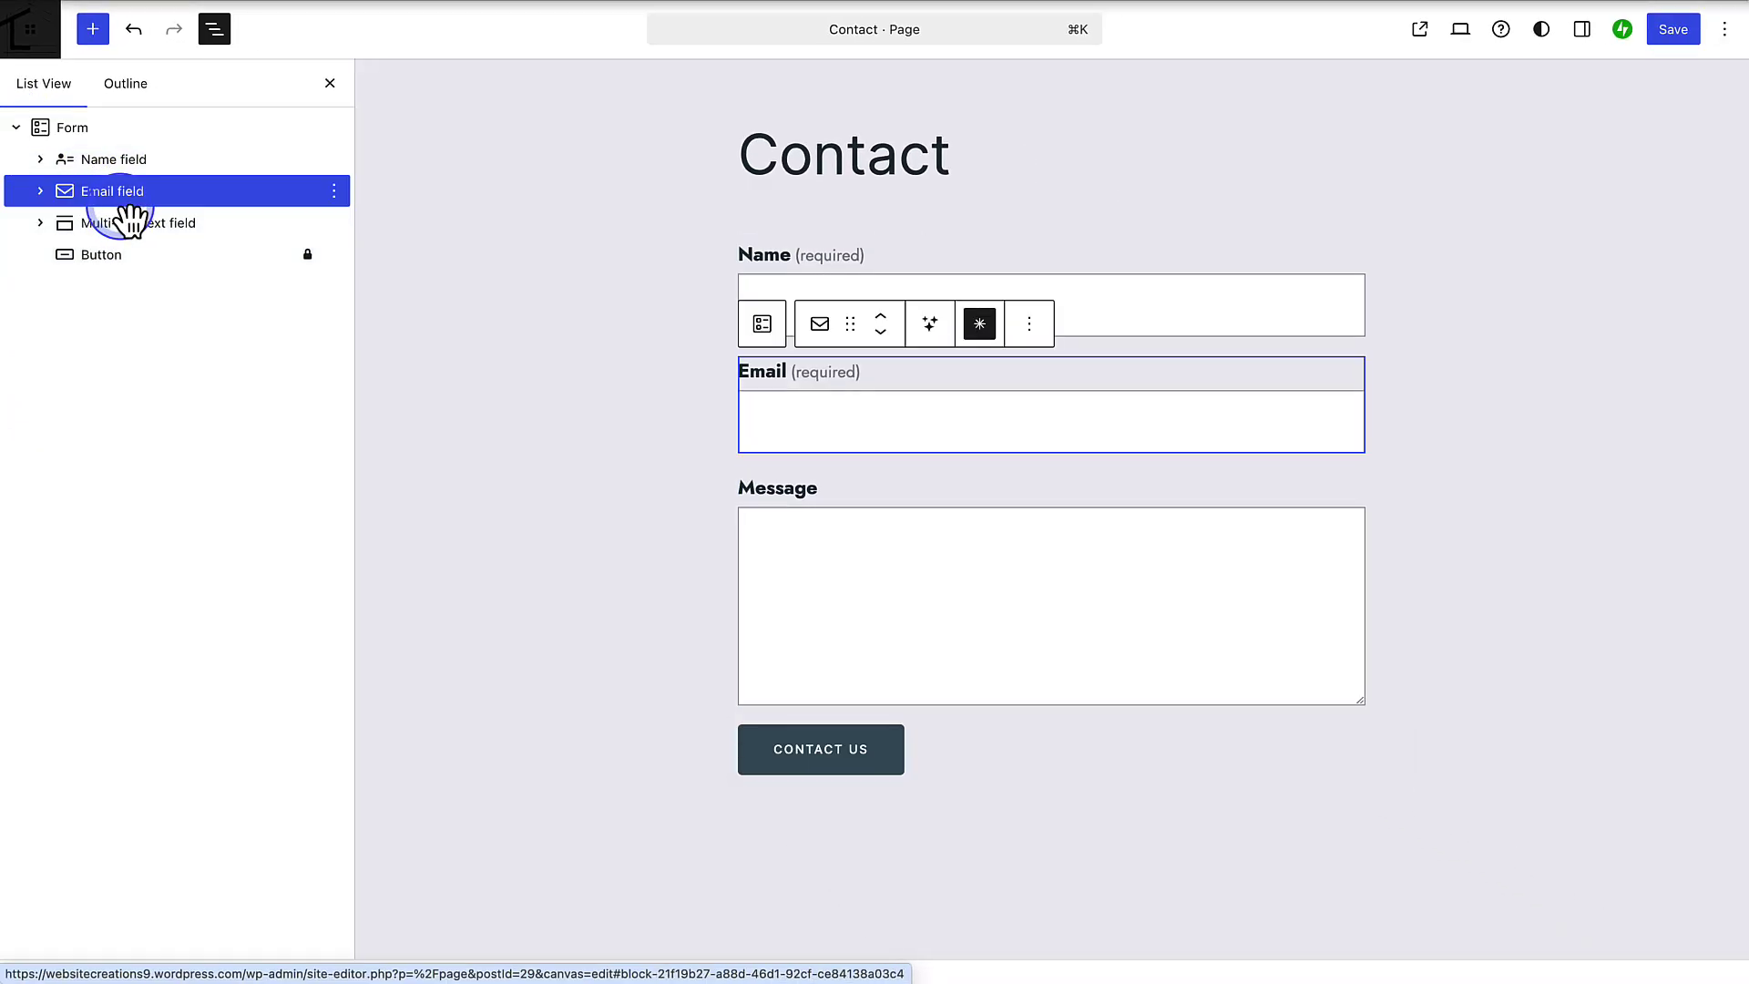
pyautogui.click(40, 193)
pyautogui.click(121, 224)
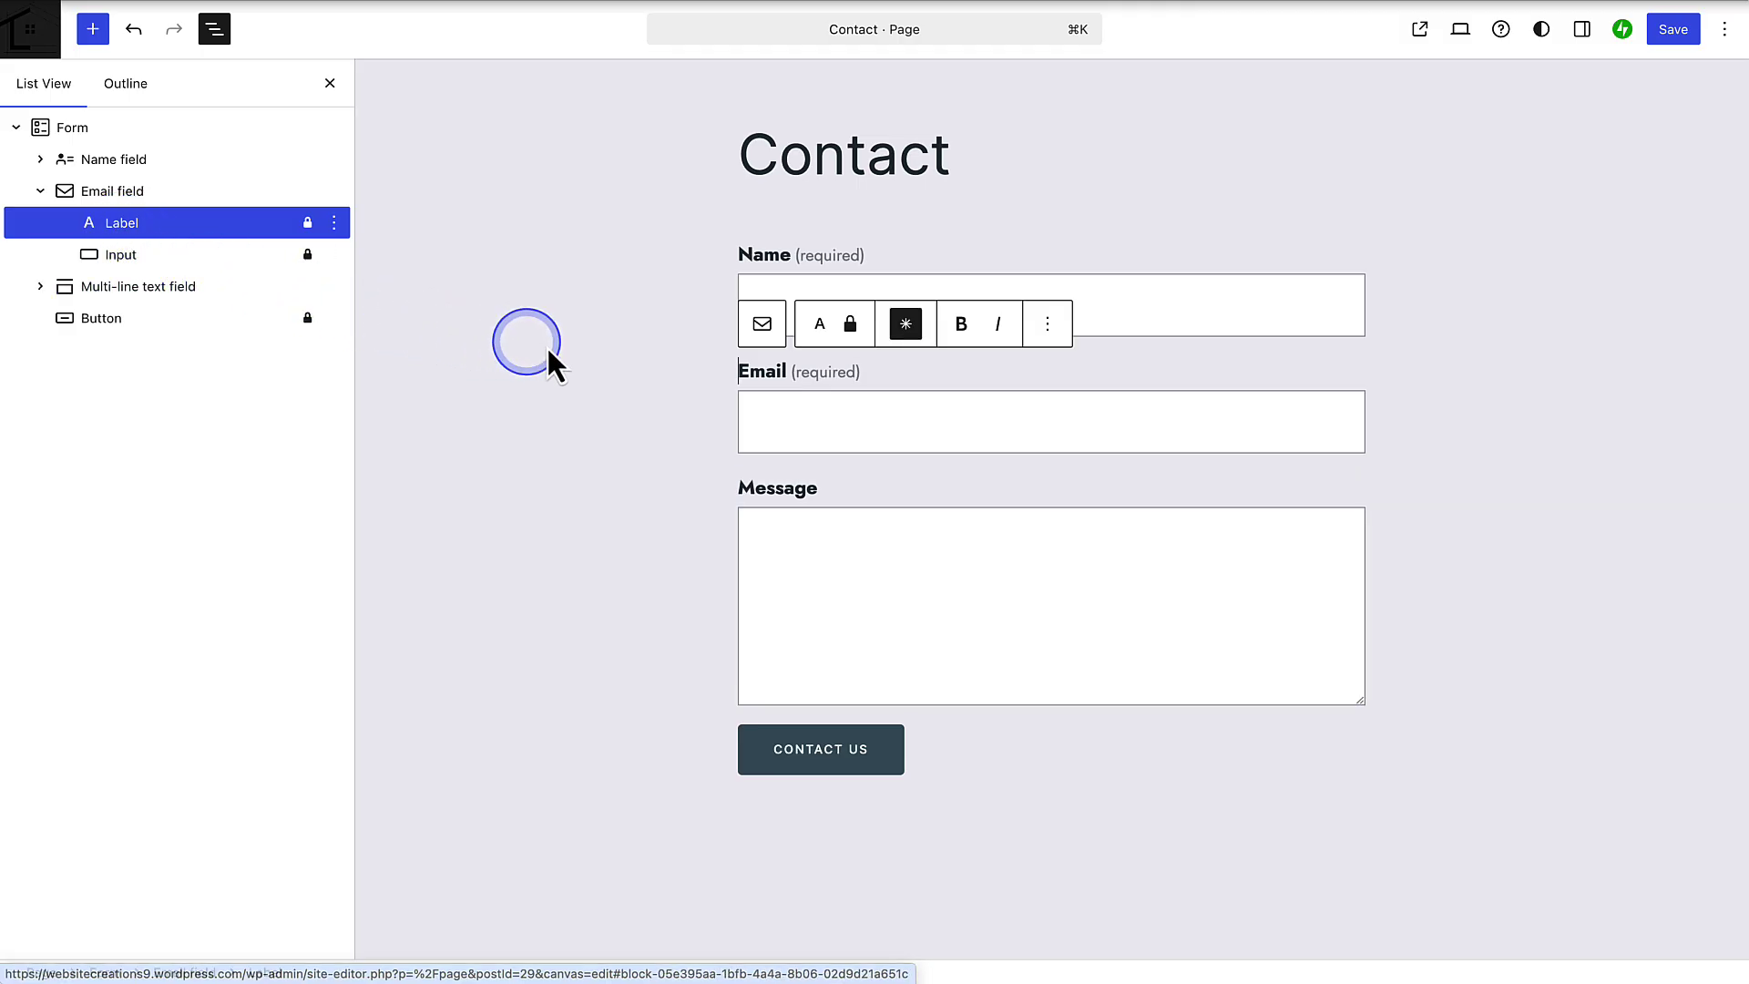
pyautogui.click(785, 372)
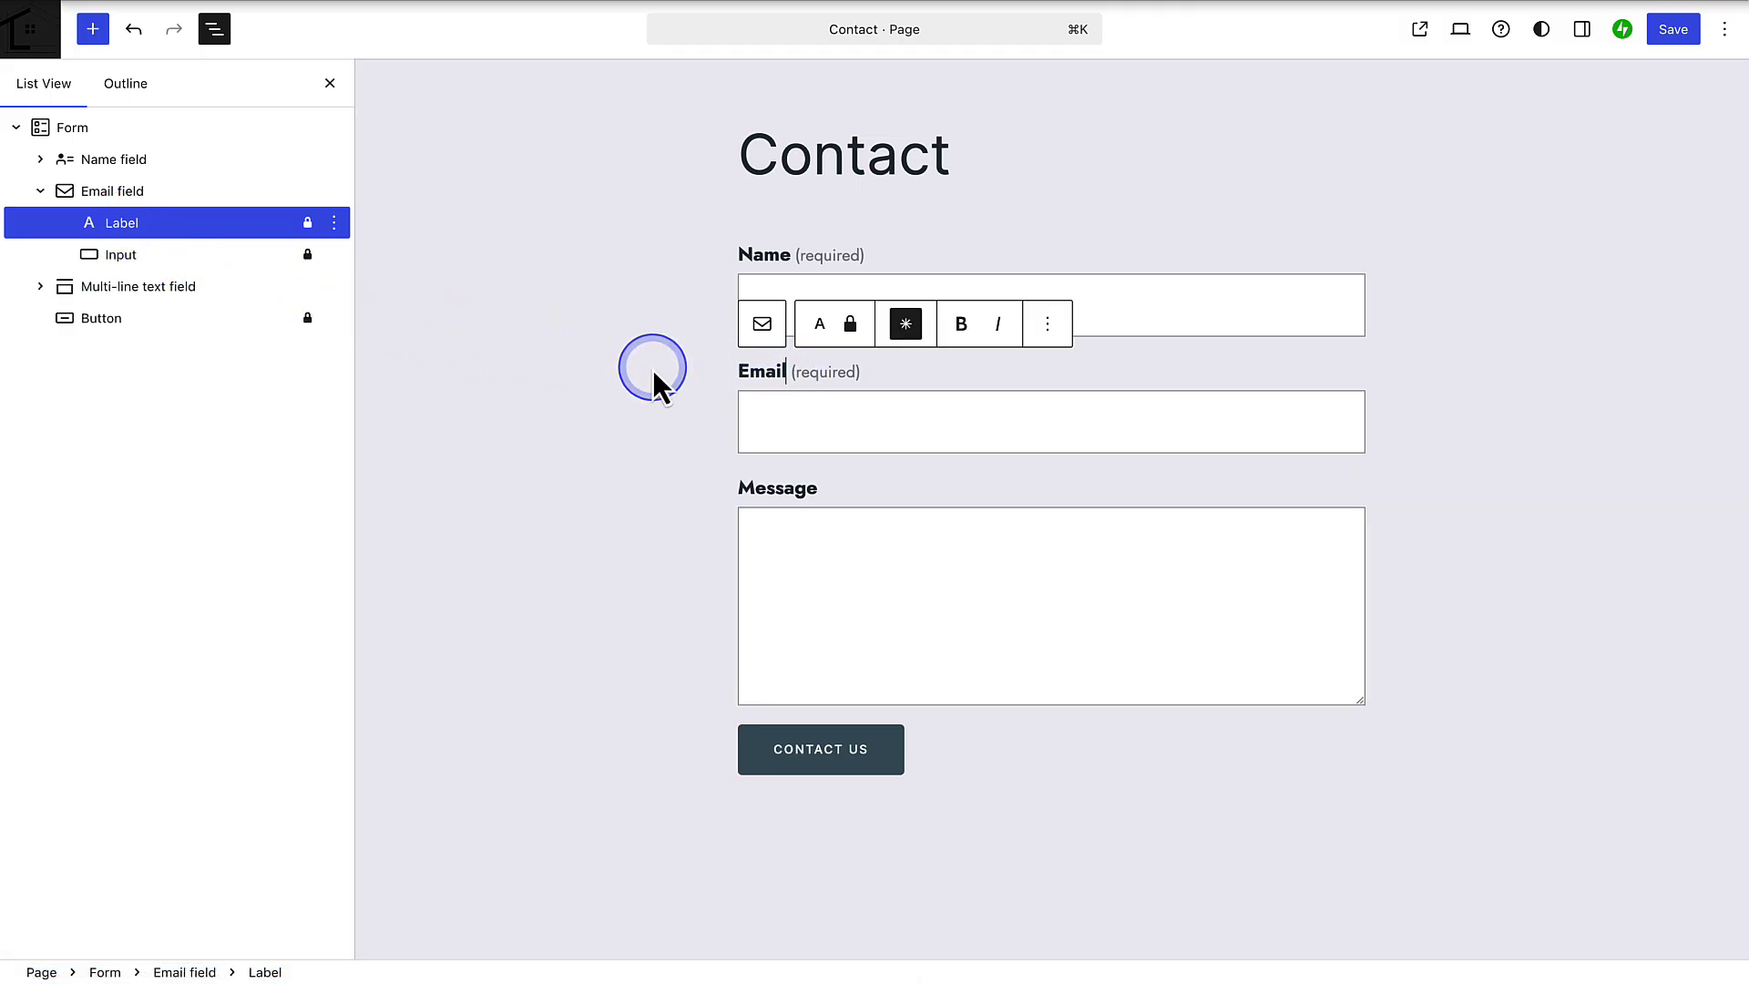
pyautogui.write('Address')
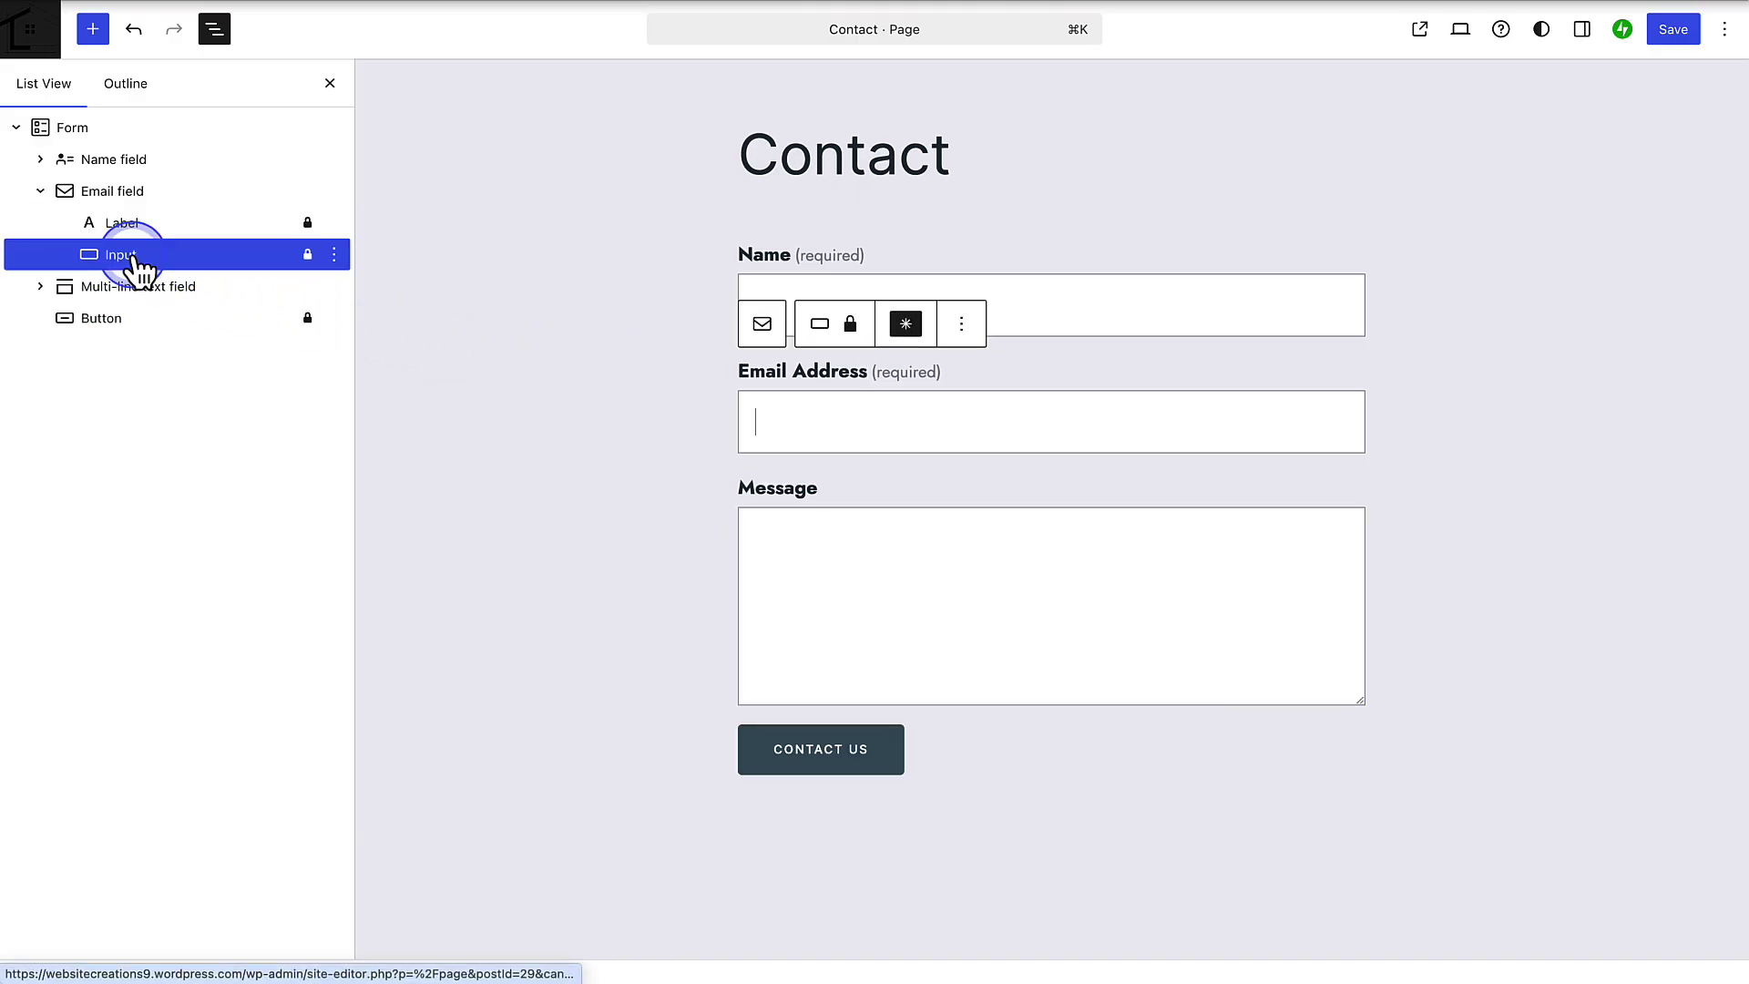
pyautogui.click(137, 260)
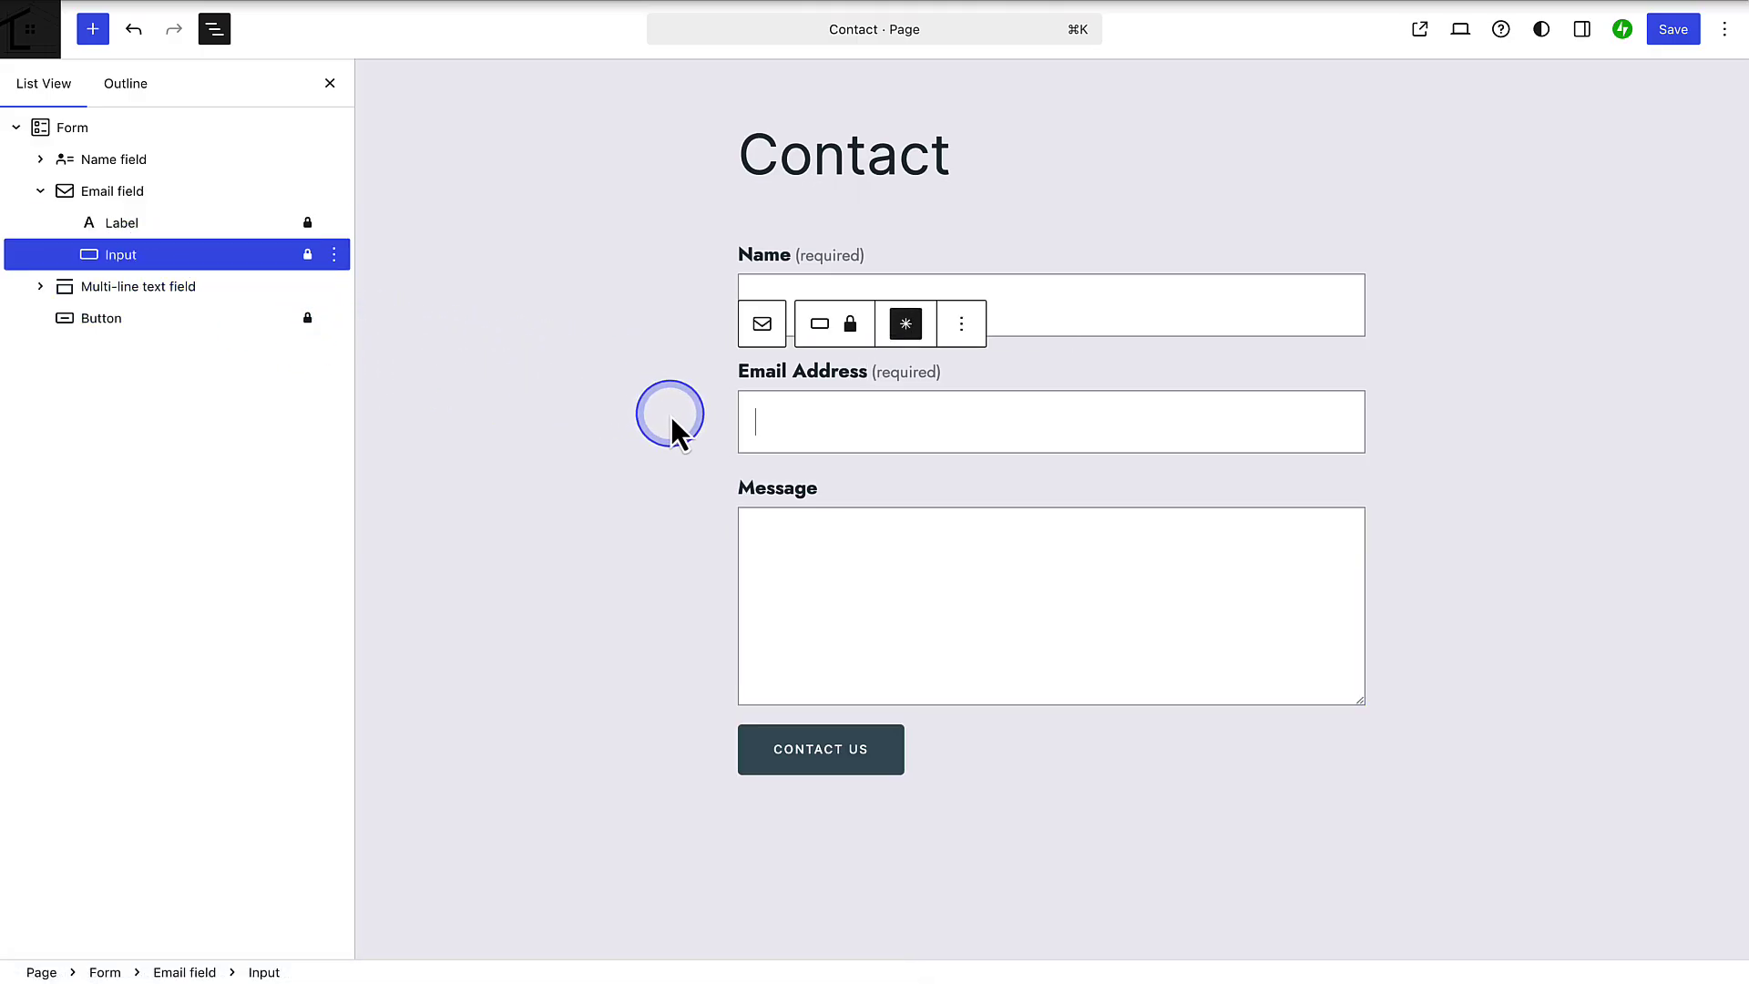
pyautogui.write('example@email.com')
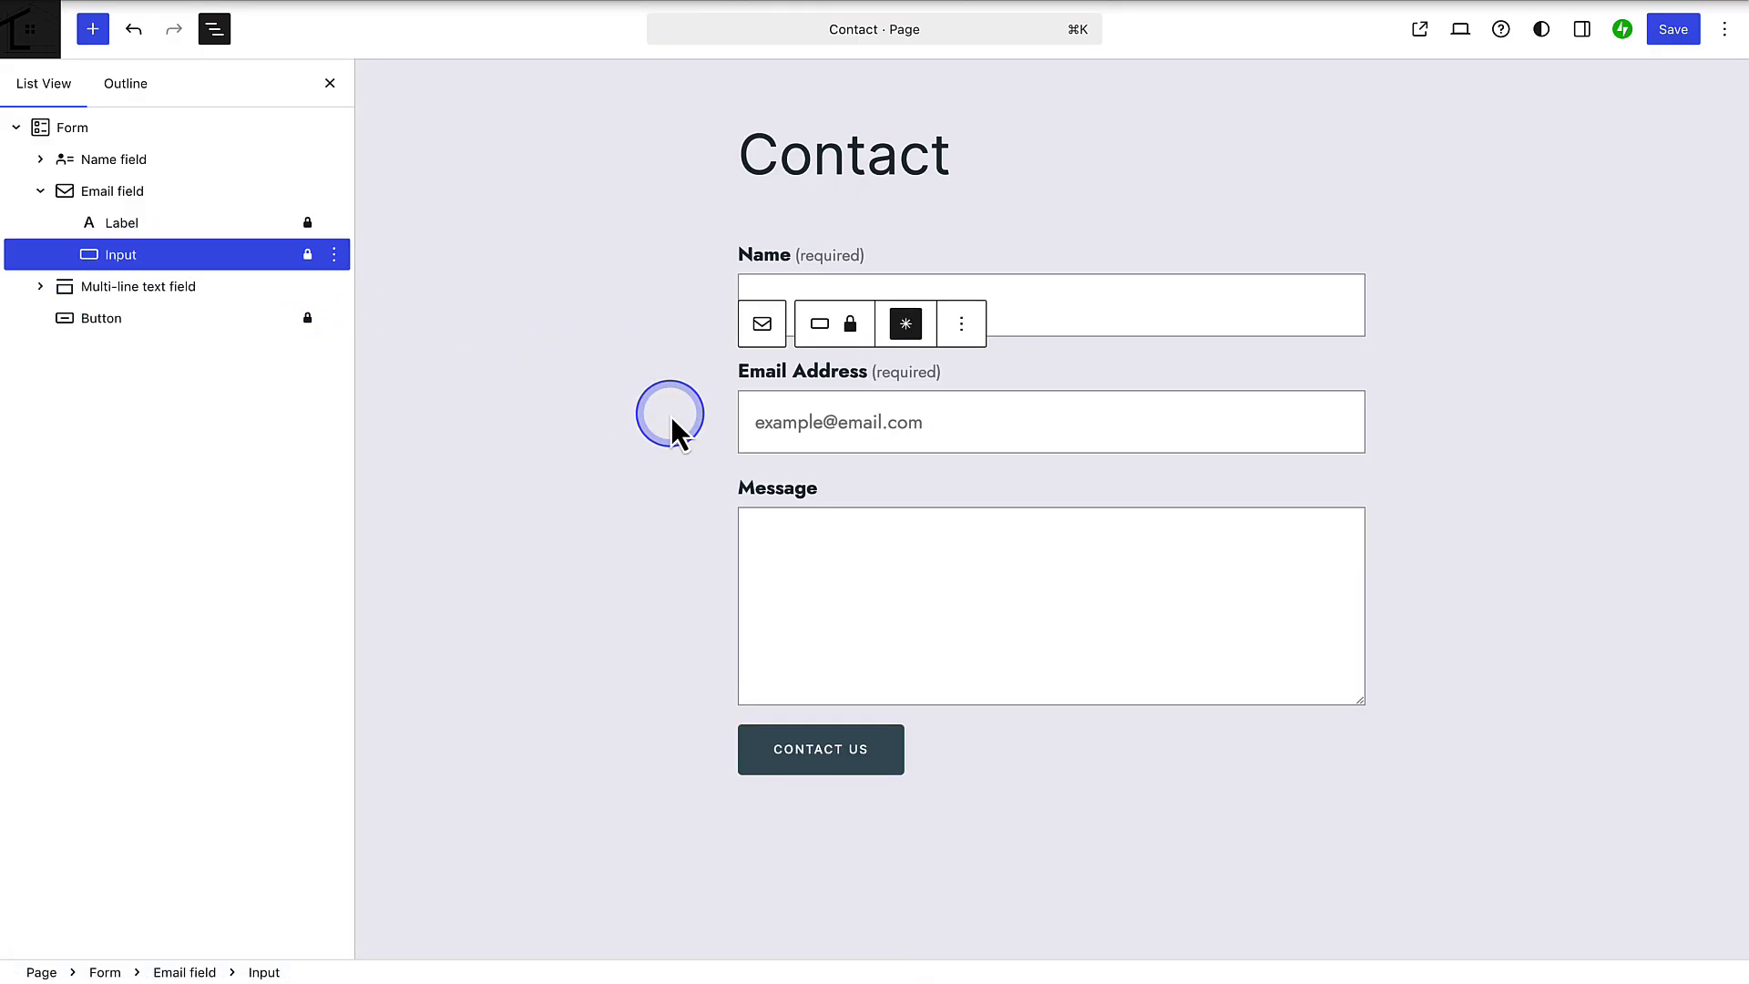
pyautogui.hotkey('ctrl', 'a')
pyautogui.press('BackSpace')
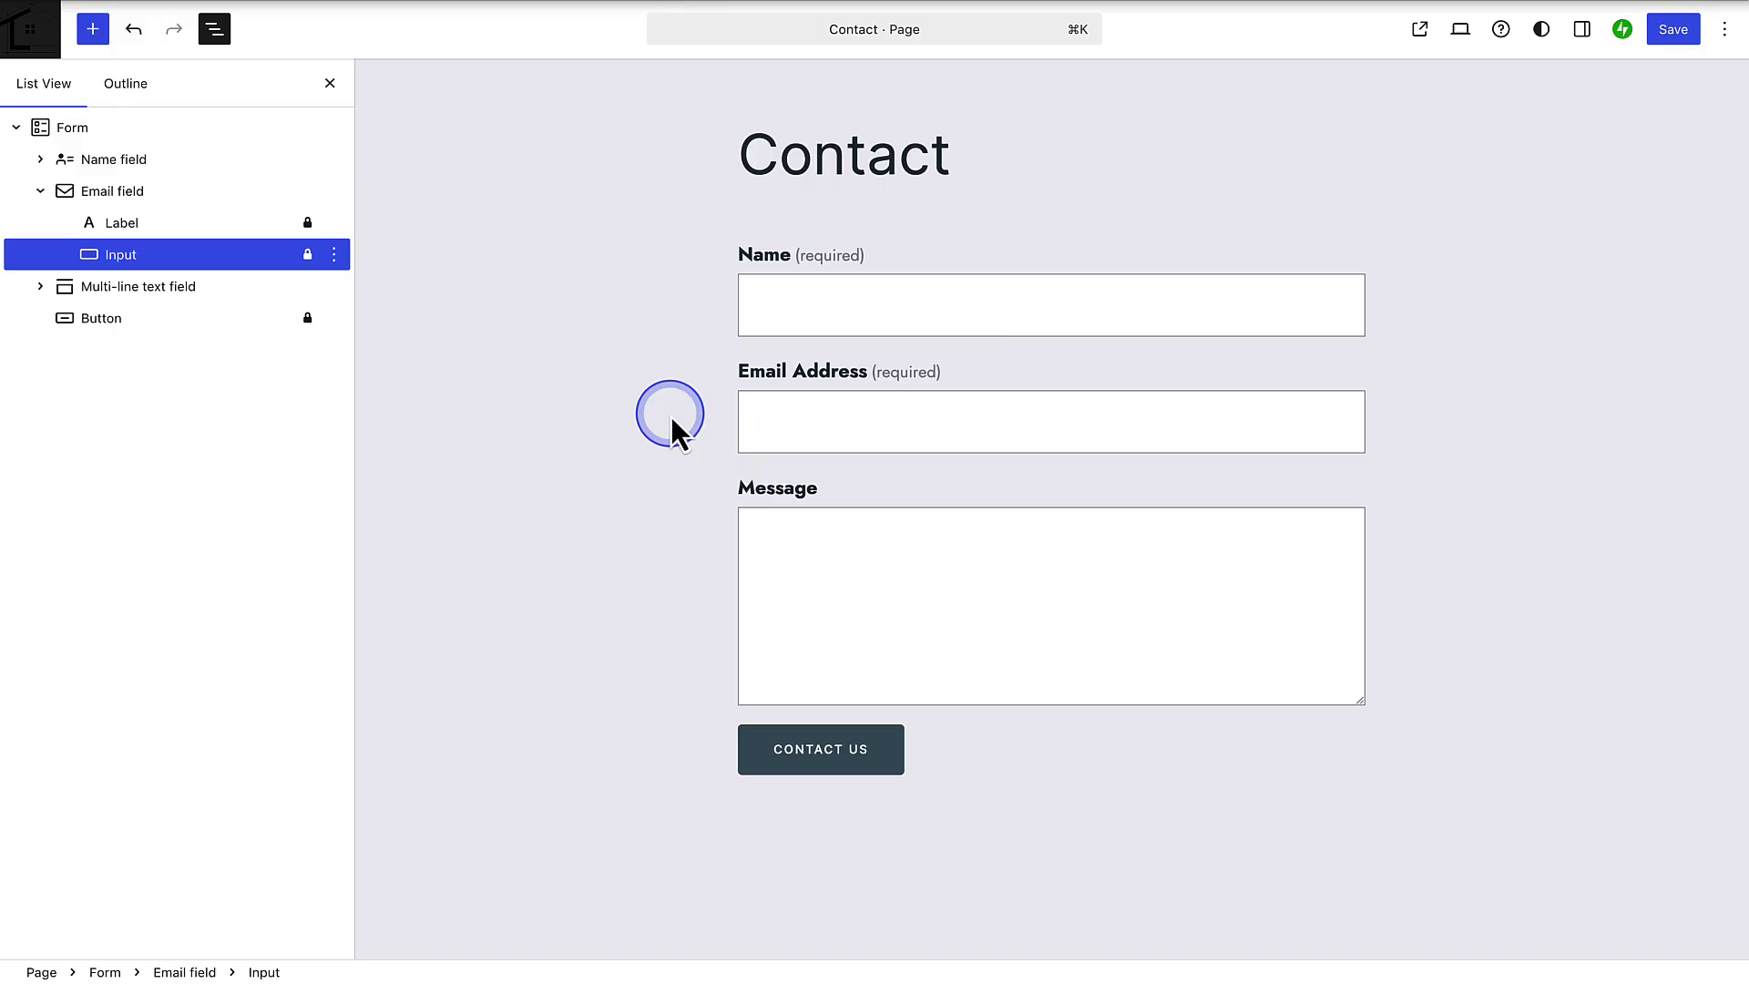
# Insert a Phone number field after the Email Address field, then reselect the Form block.
pyautogui.click(153, 193)
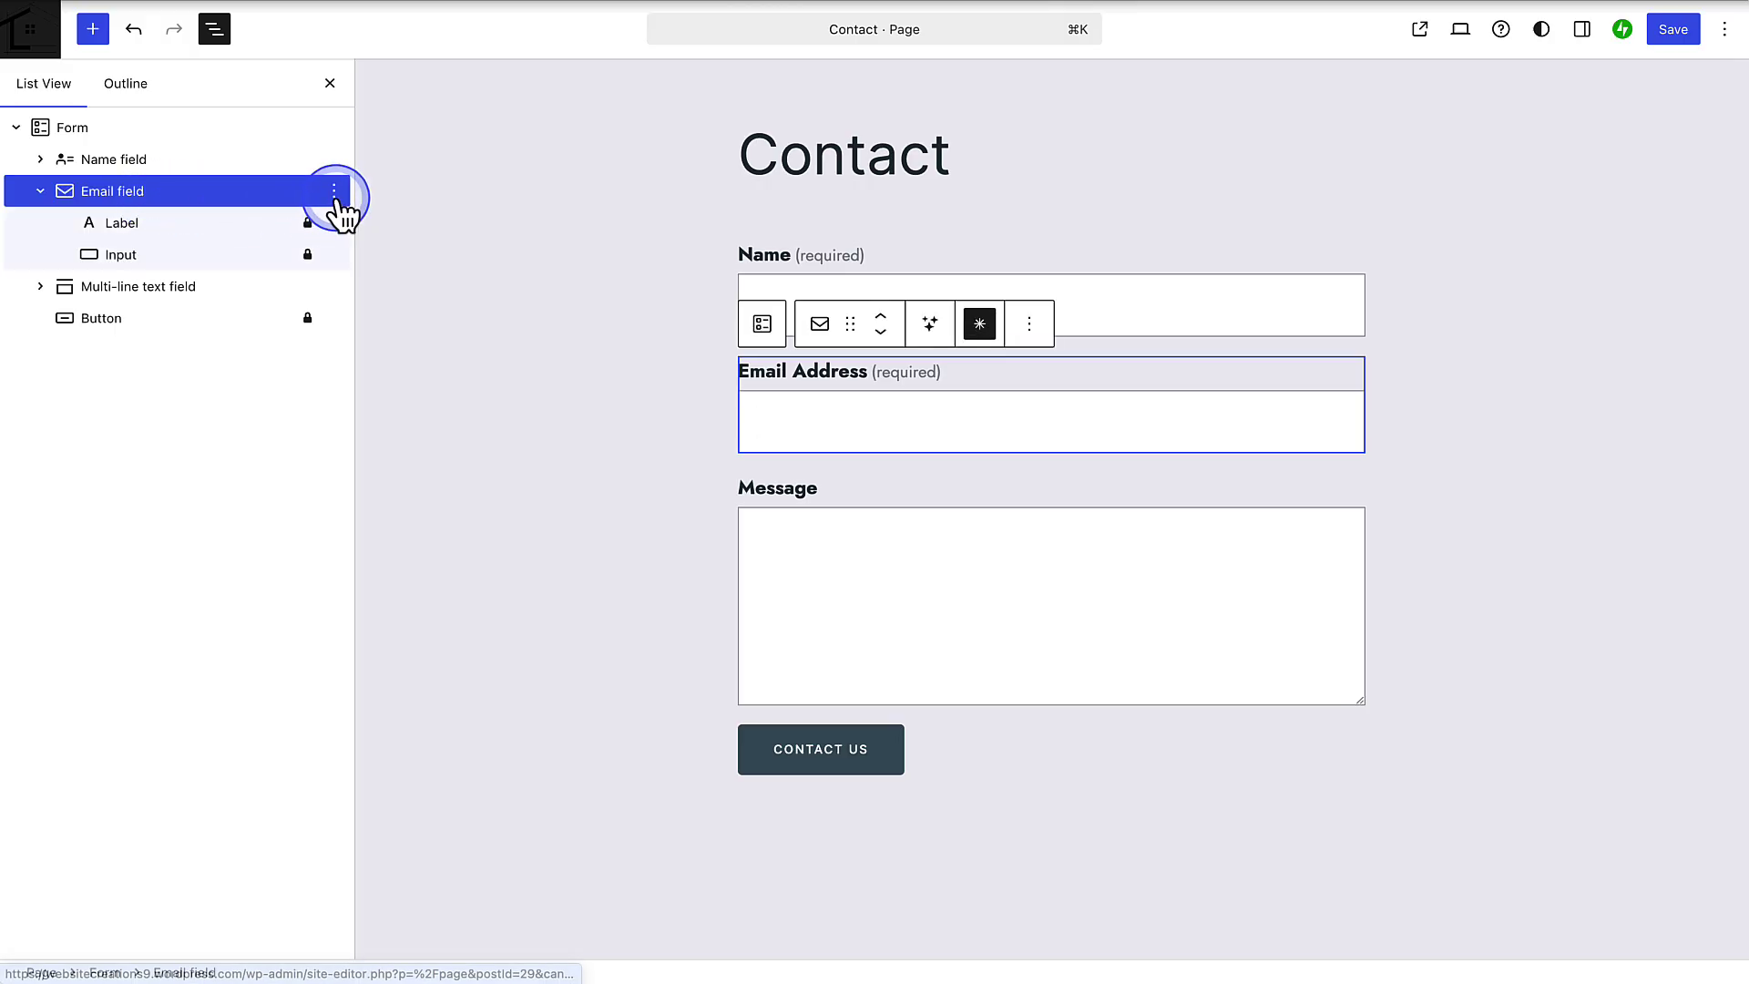
pyautogui.click(333, 191)
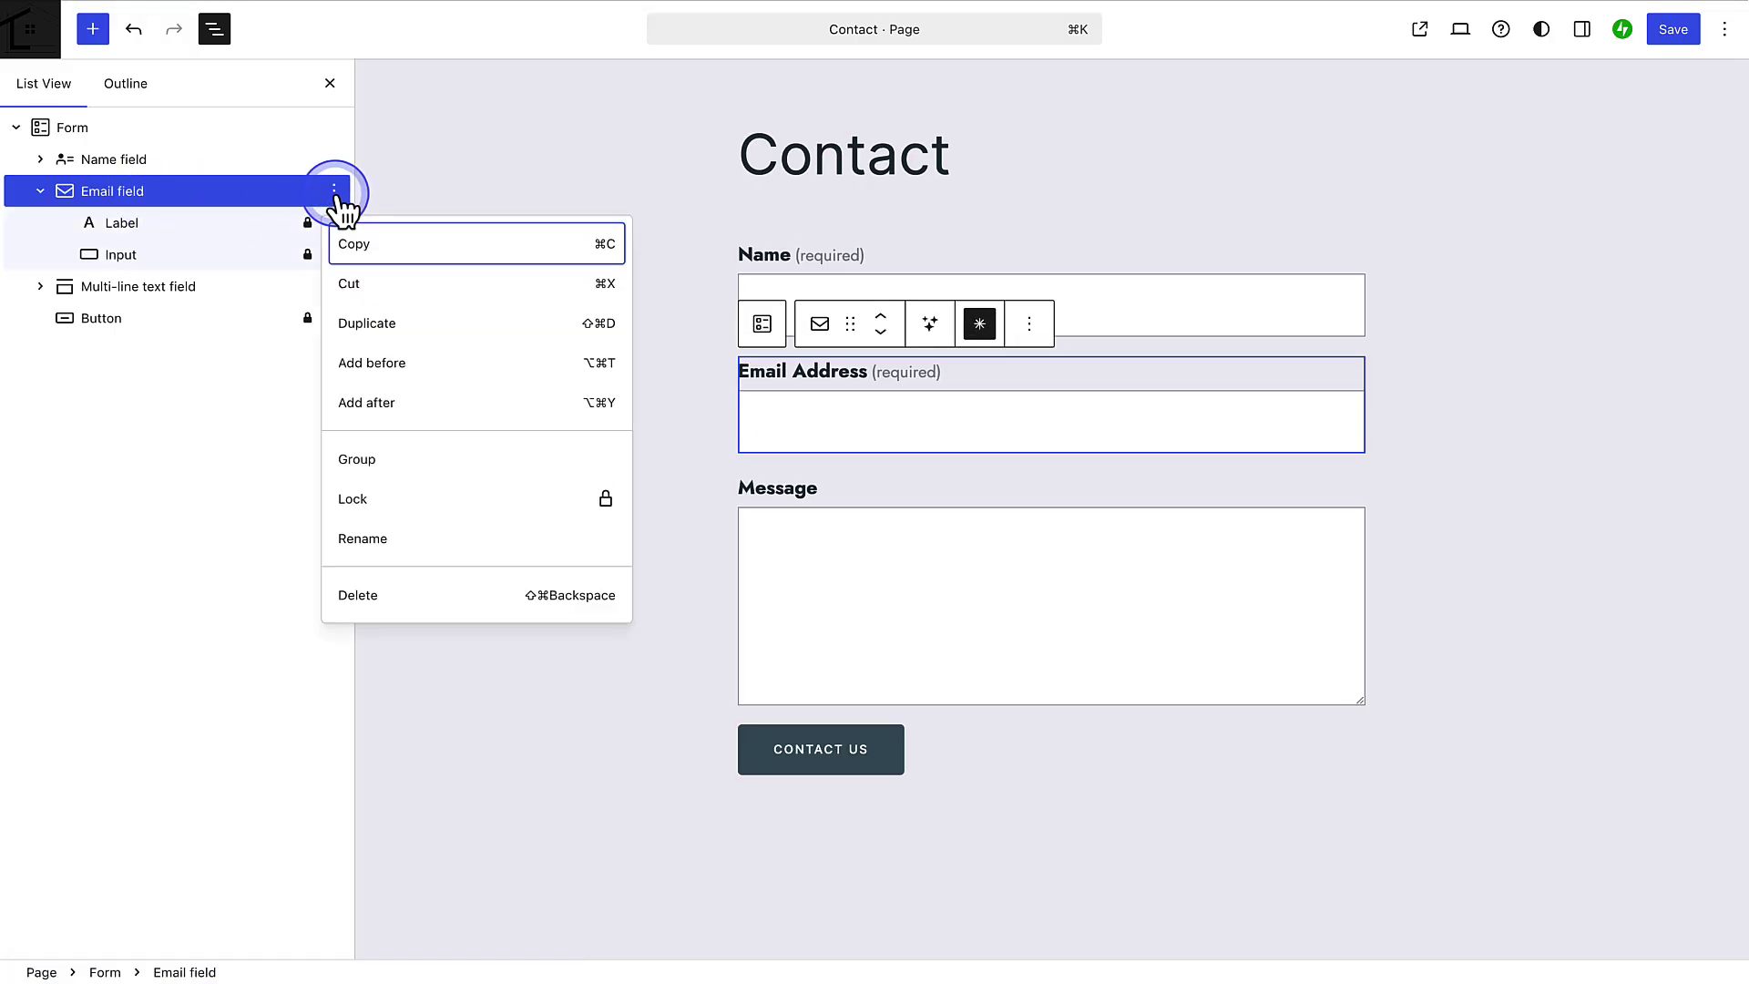
pyautogui.click(365, 404)
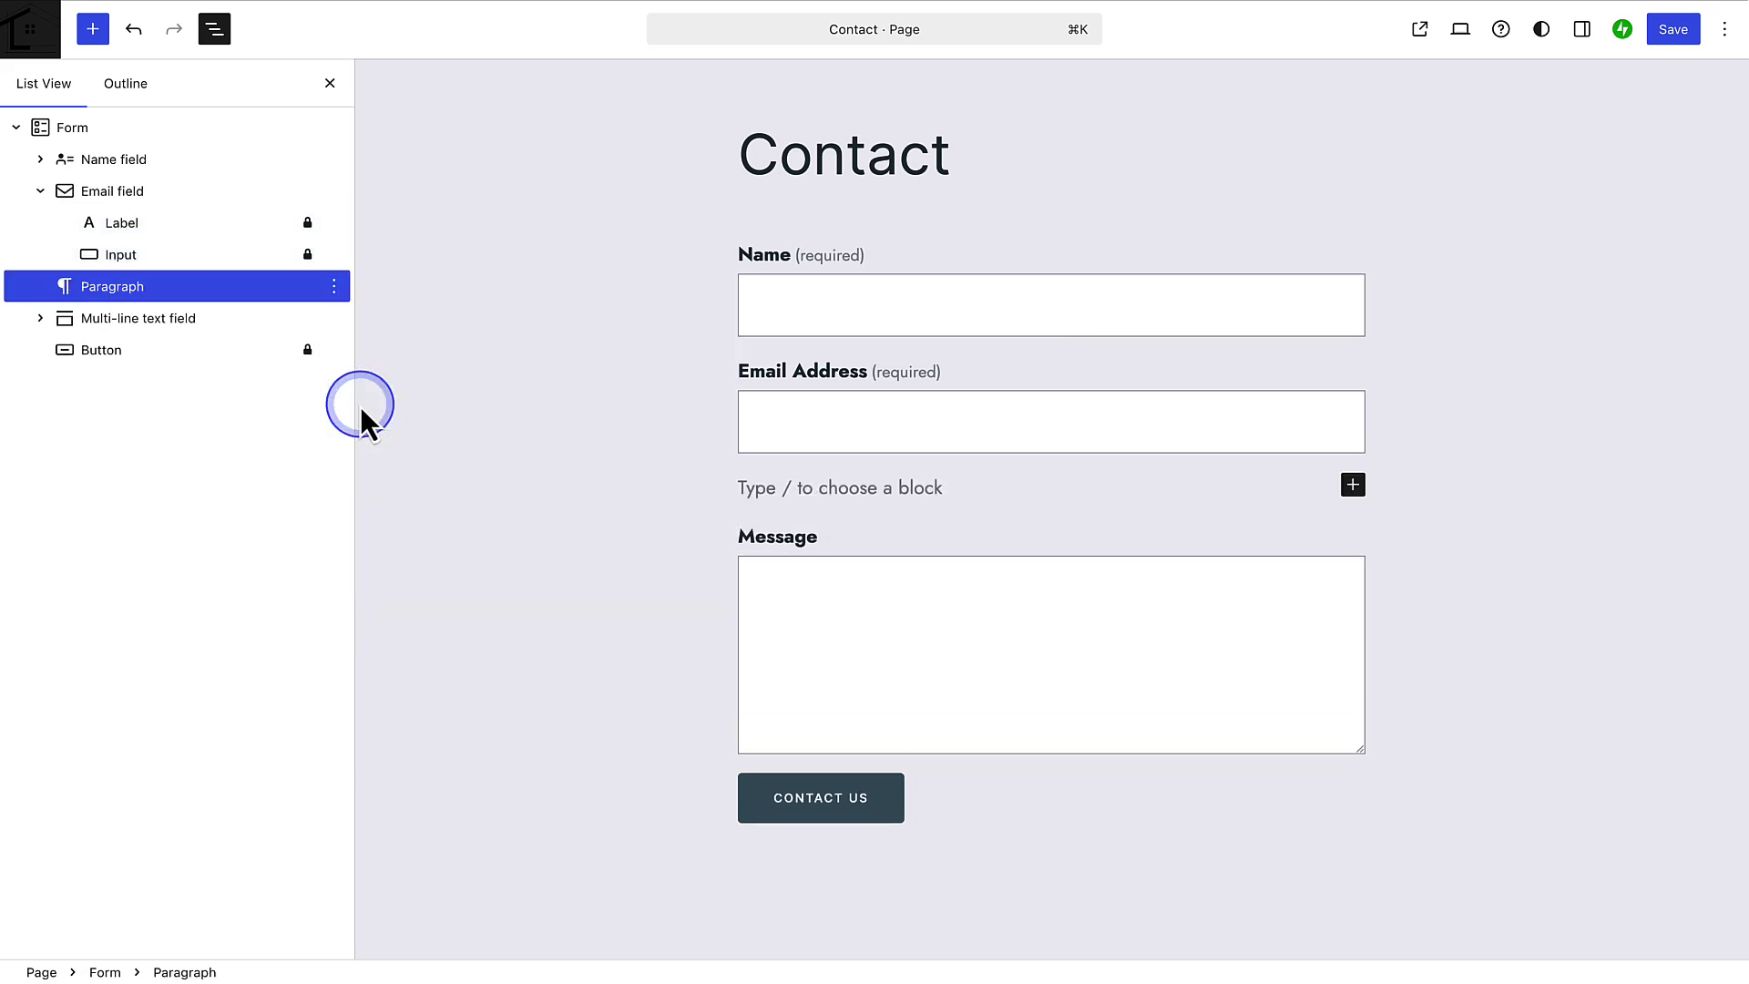
pyautogui.click(1353, 485)
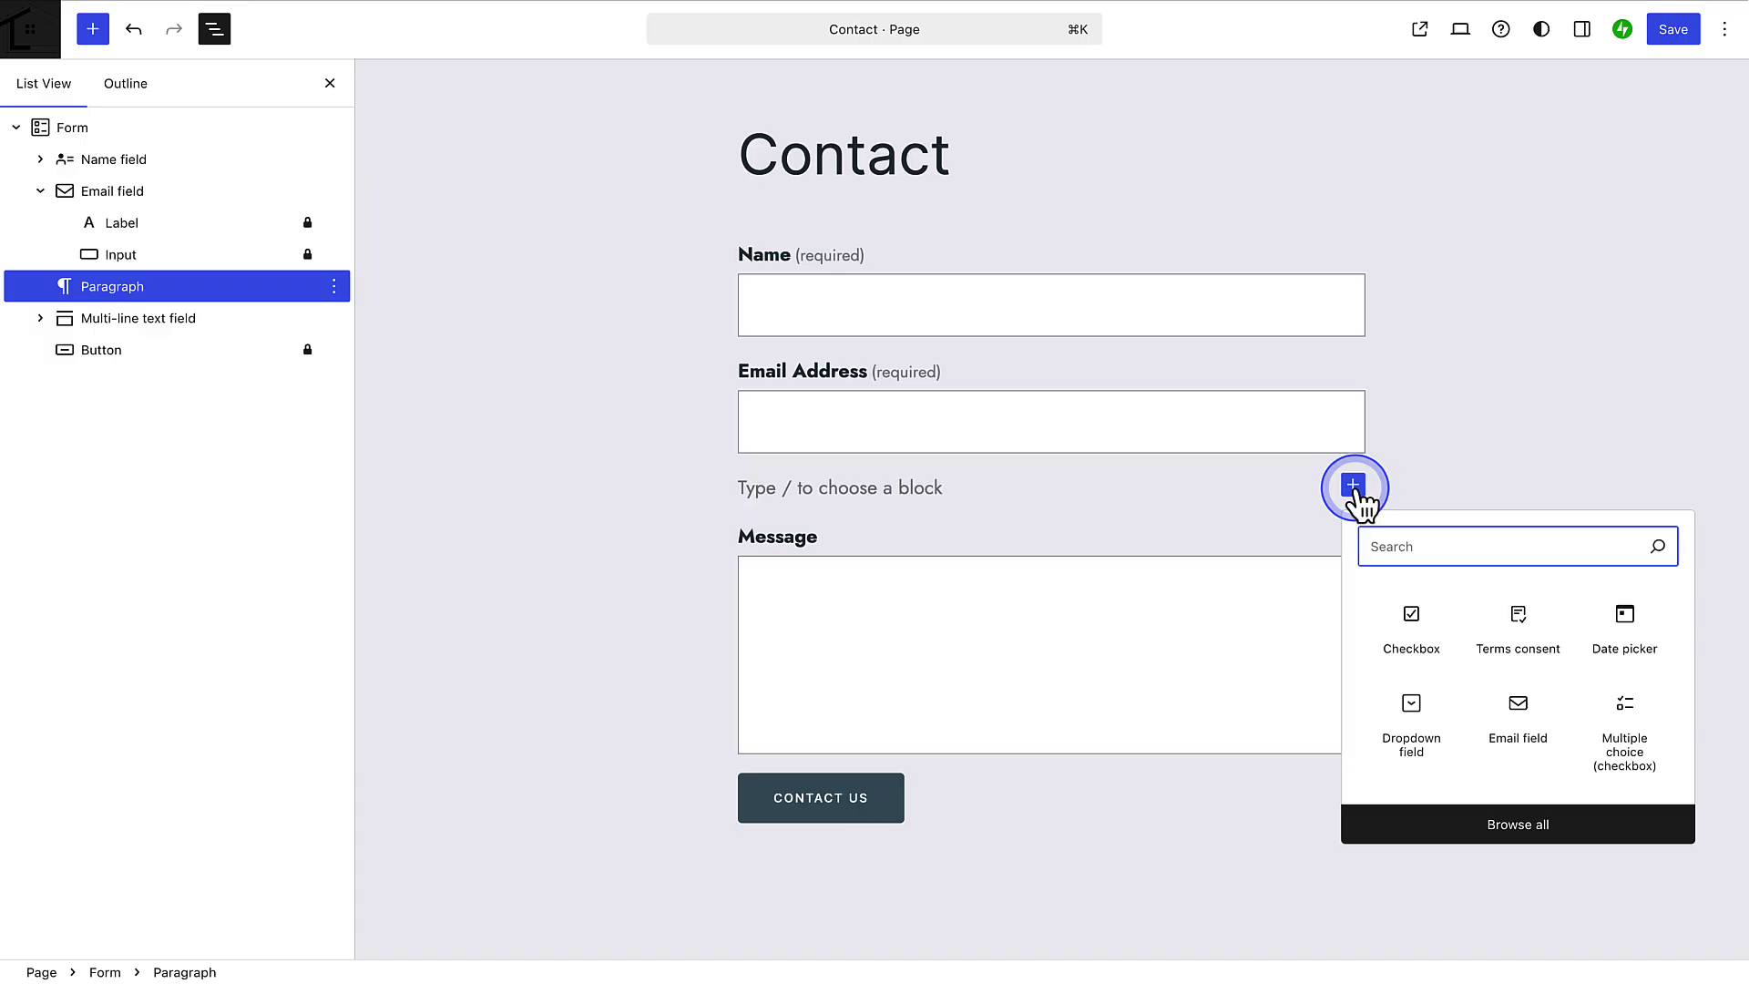
pyautogui.hotkey('ctrl', 'z')
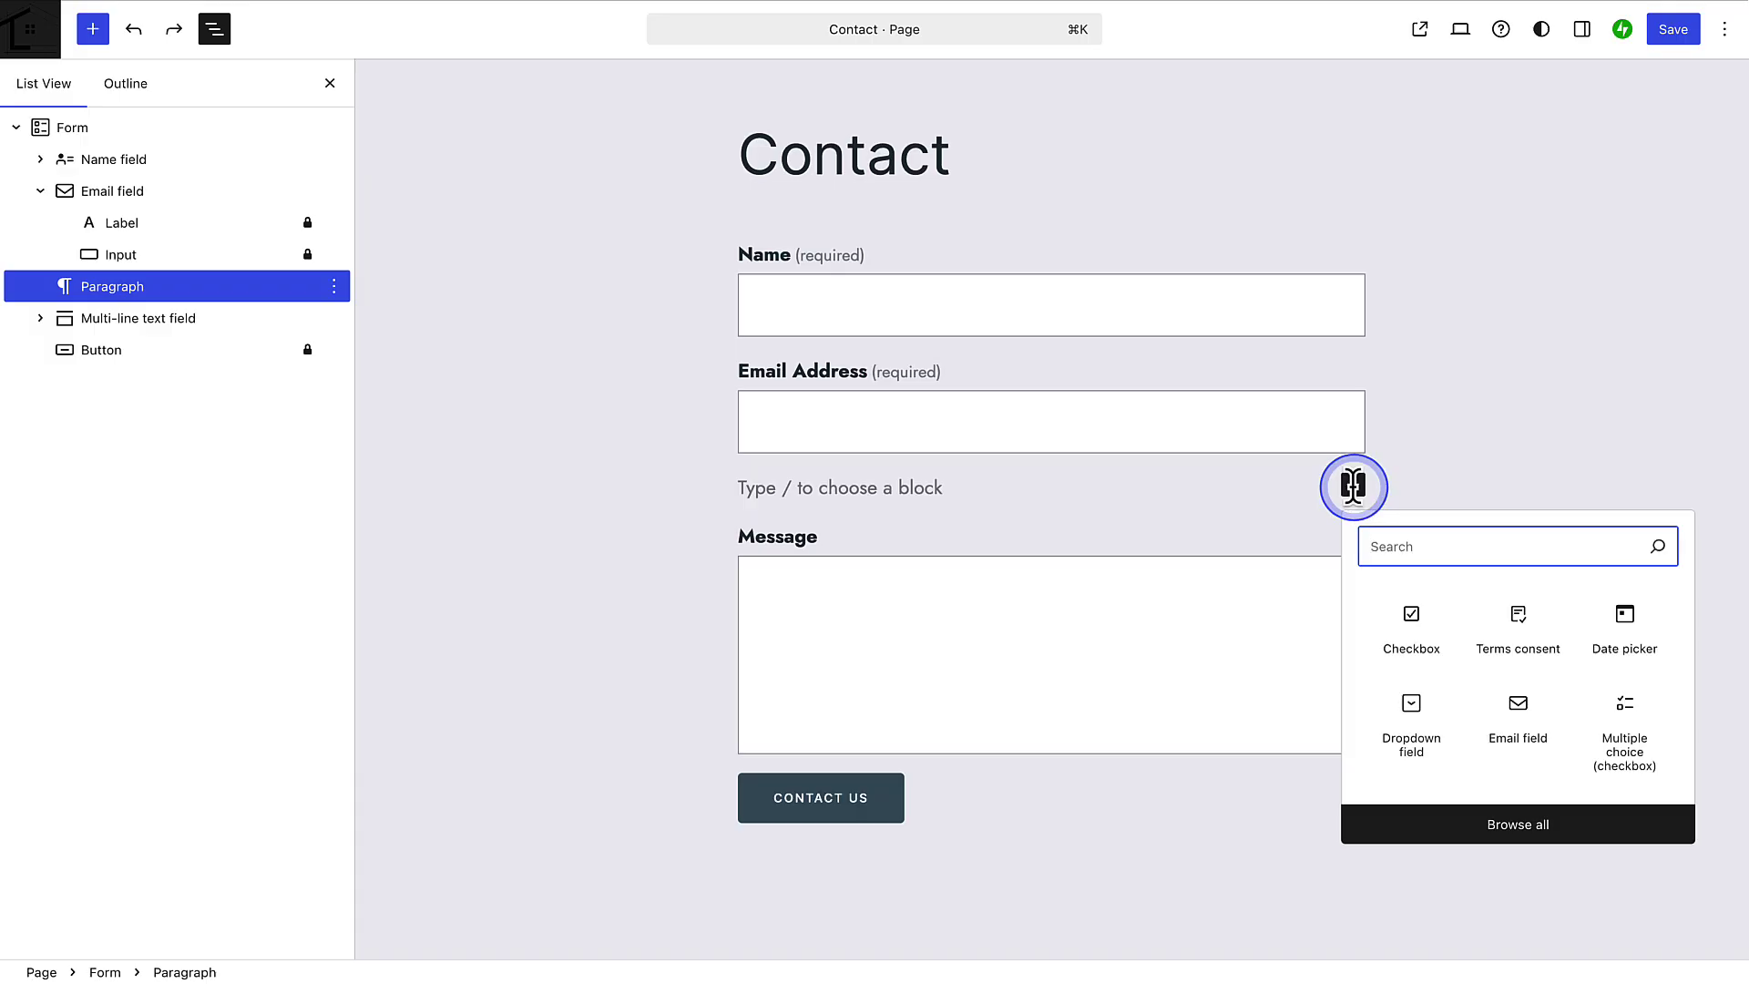
pyautogui.click(1534, 831)
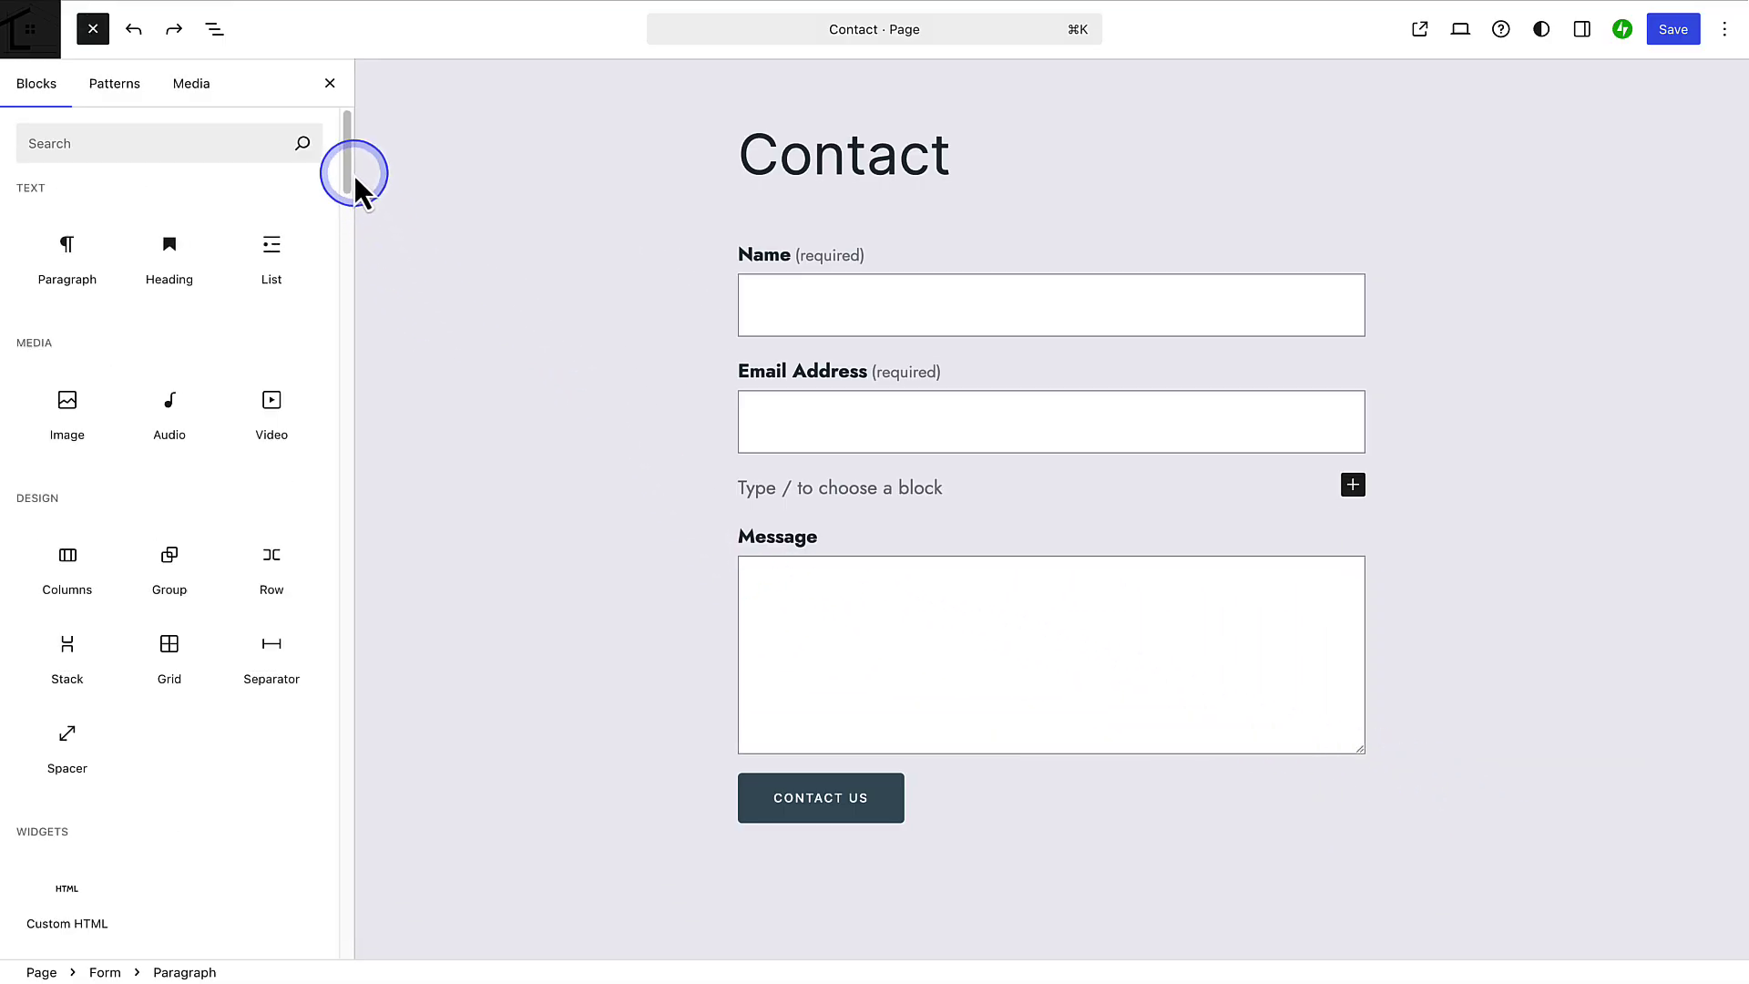
pyautogui.moveTo(349, 174); pyautogui.dragTo(346, 260)
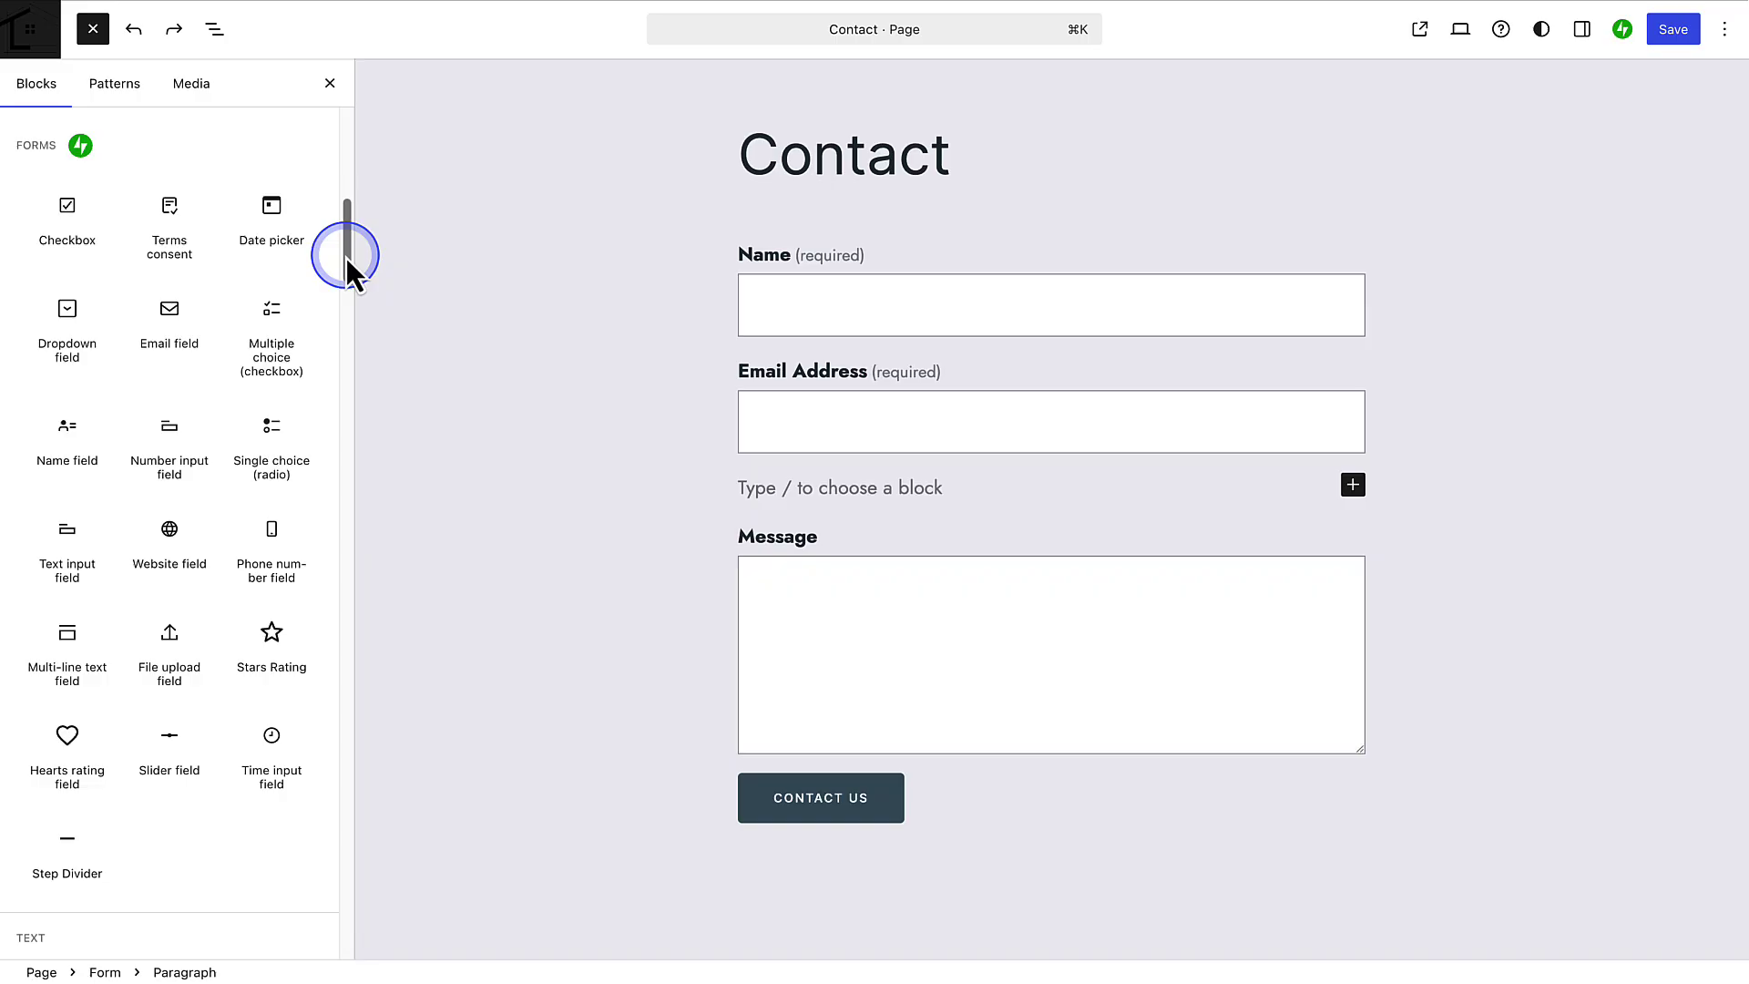
pyautogui.click(273, 566)
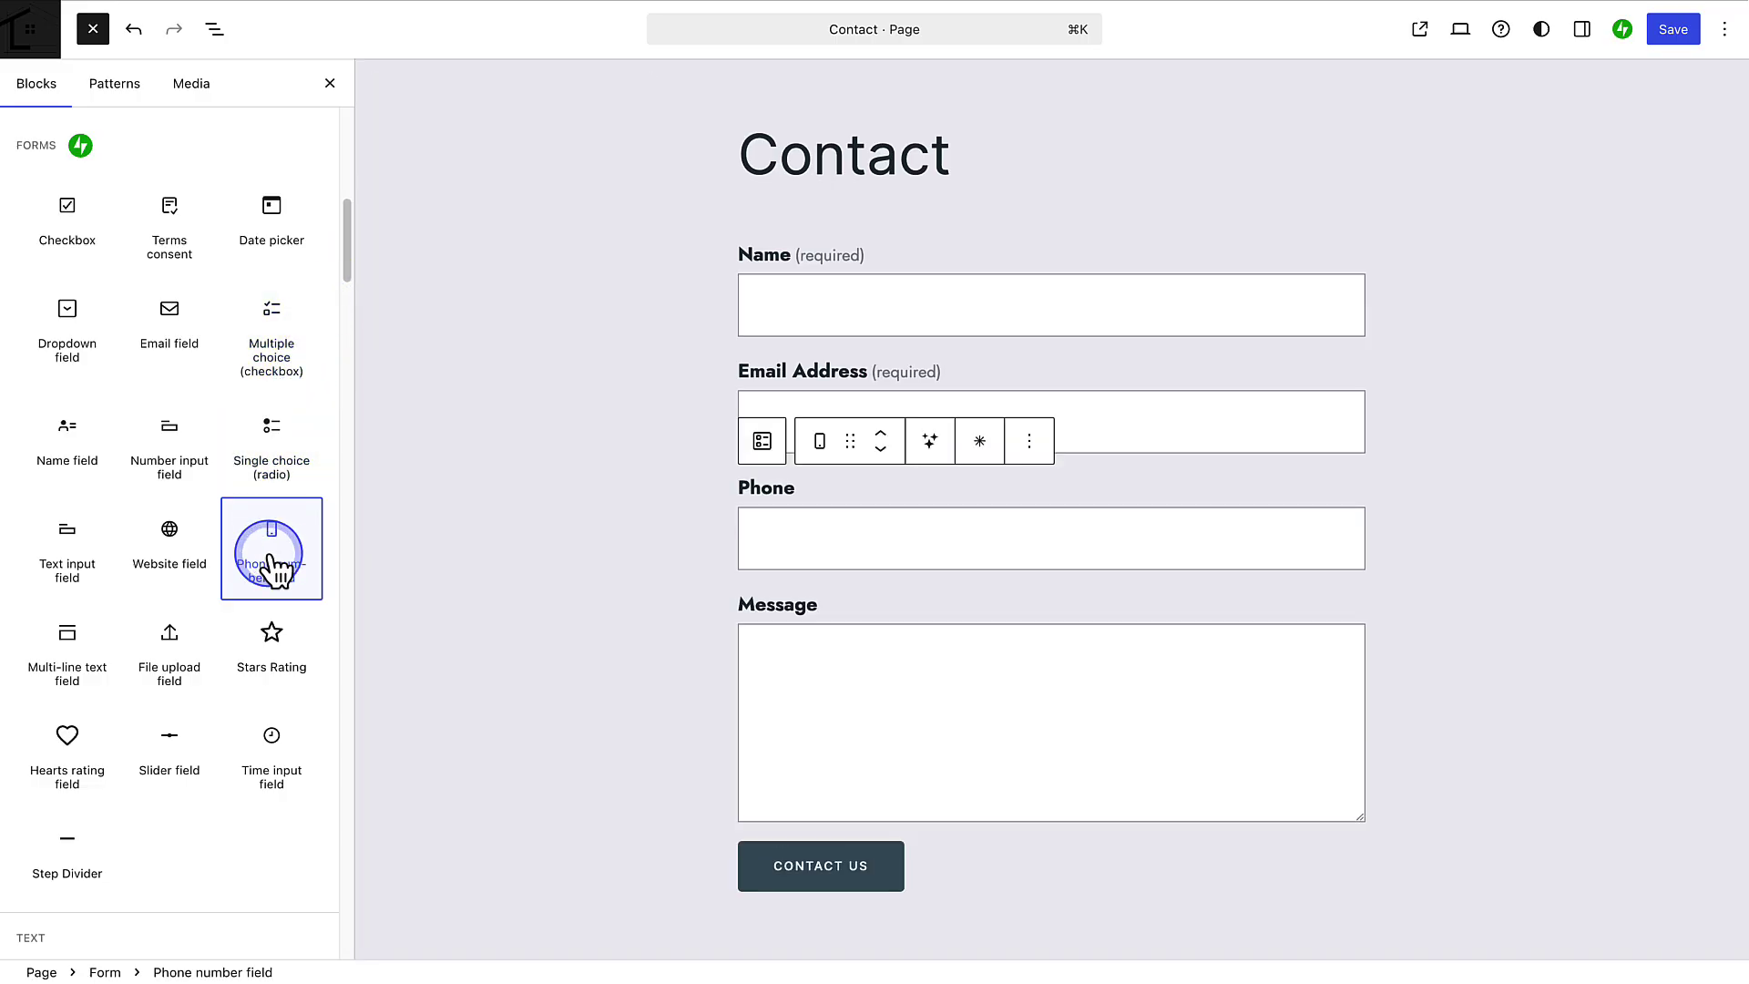
pyautogui.click(214, 28)
pyautogui.click(183, 135)
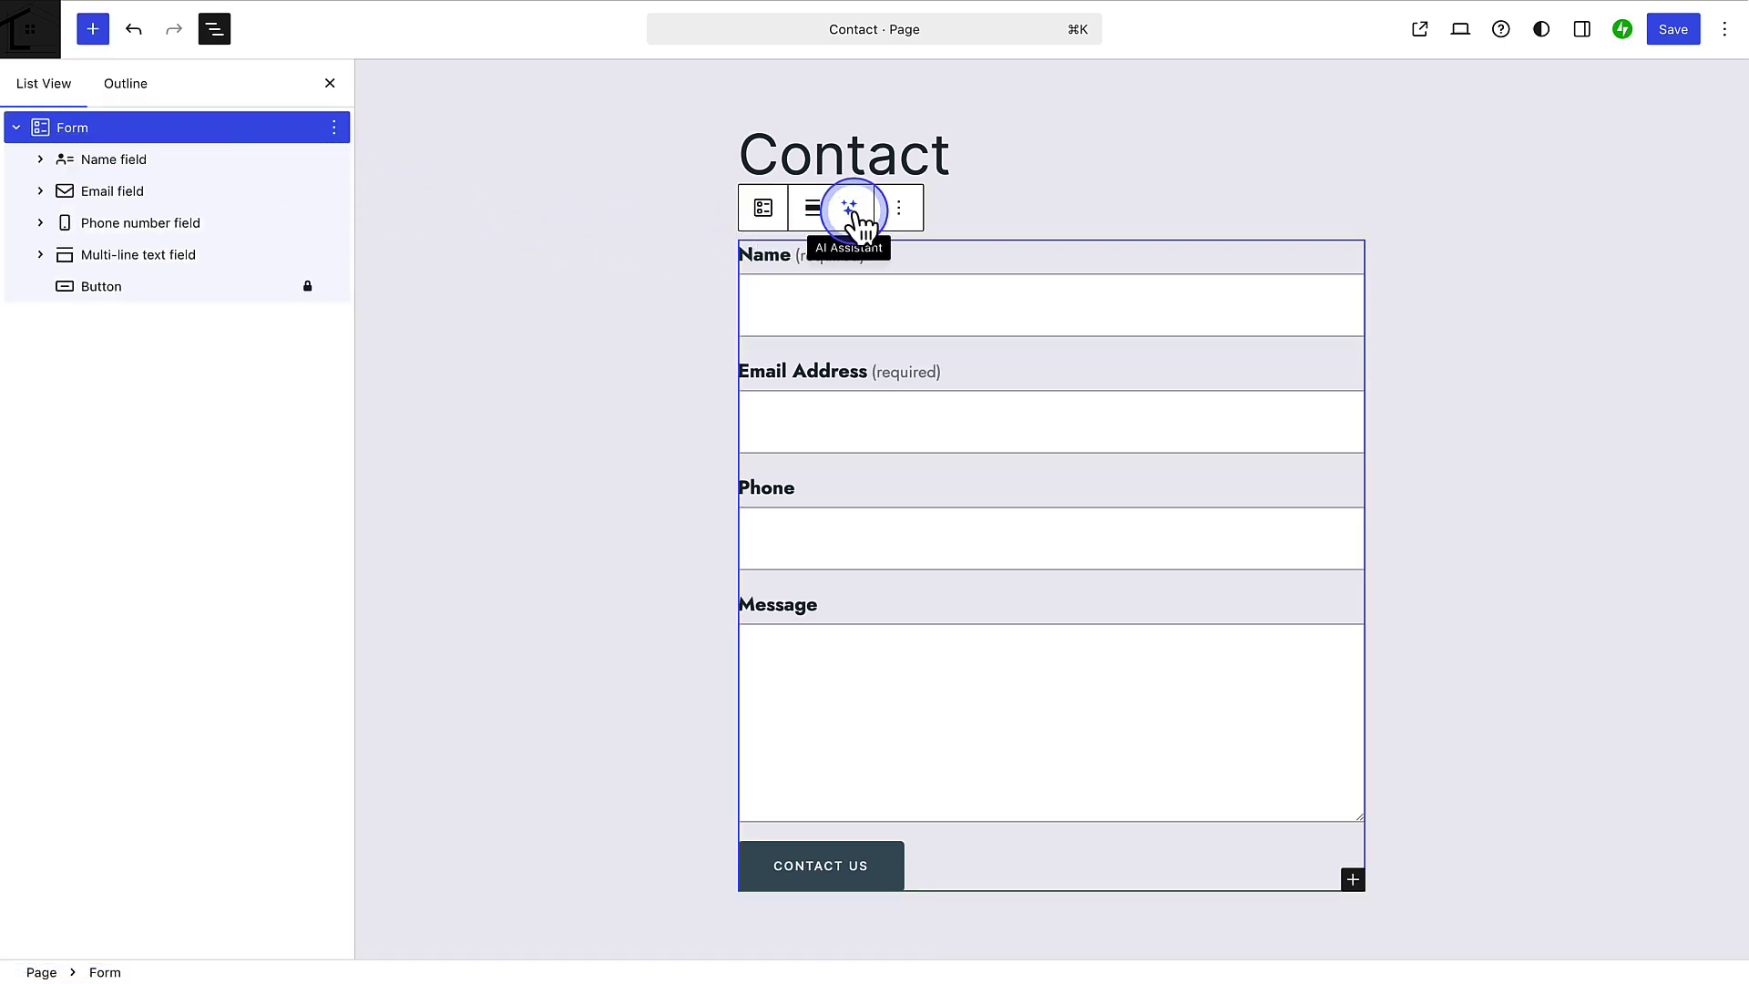
# Ask the AI Assistant to 'Add city field' and generate the change.
pyautogui.click(852, 214)
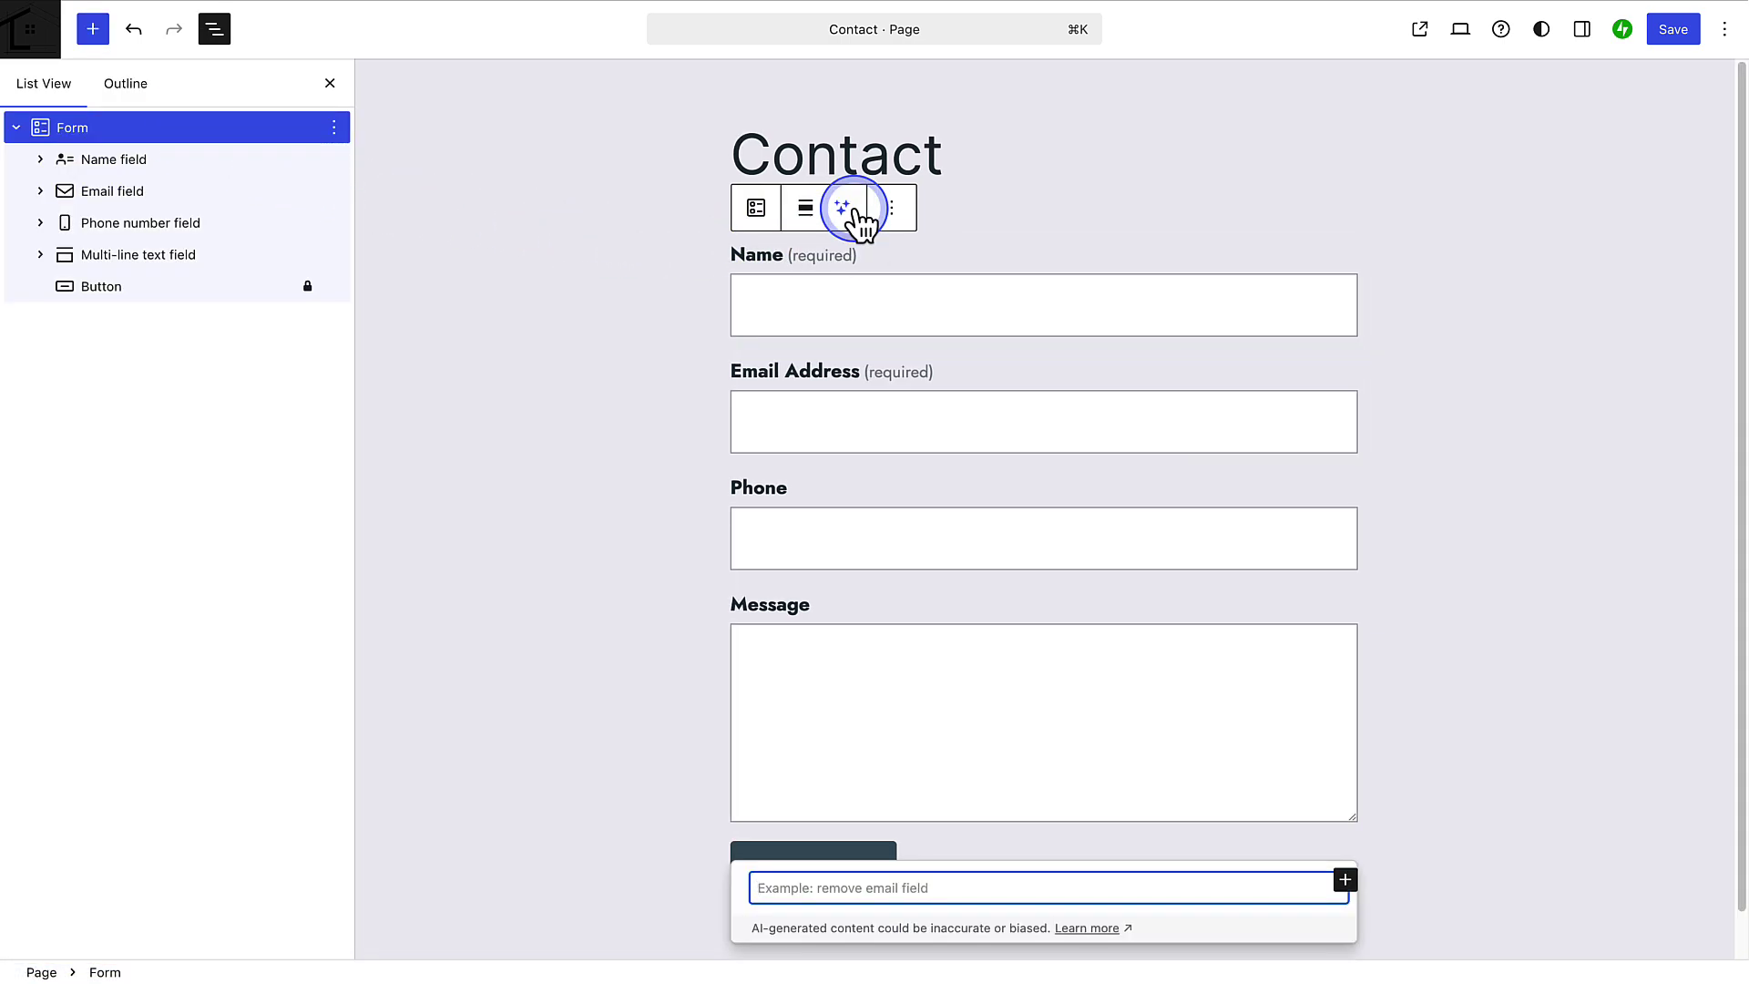
pyautogui.write('A')
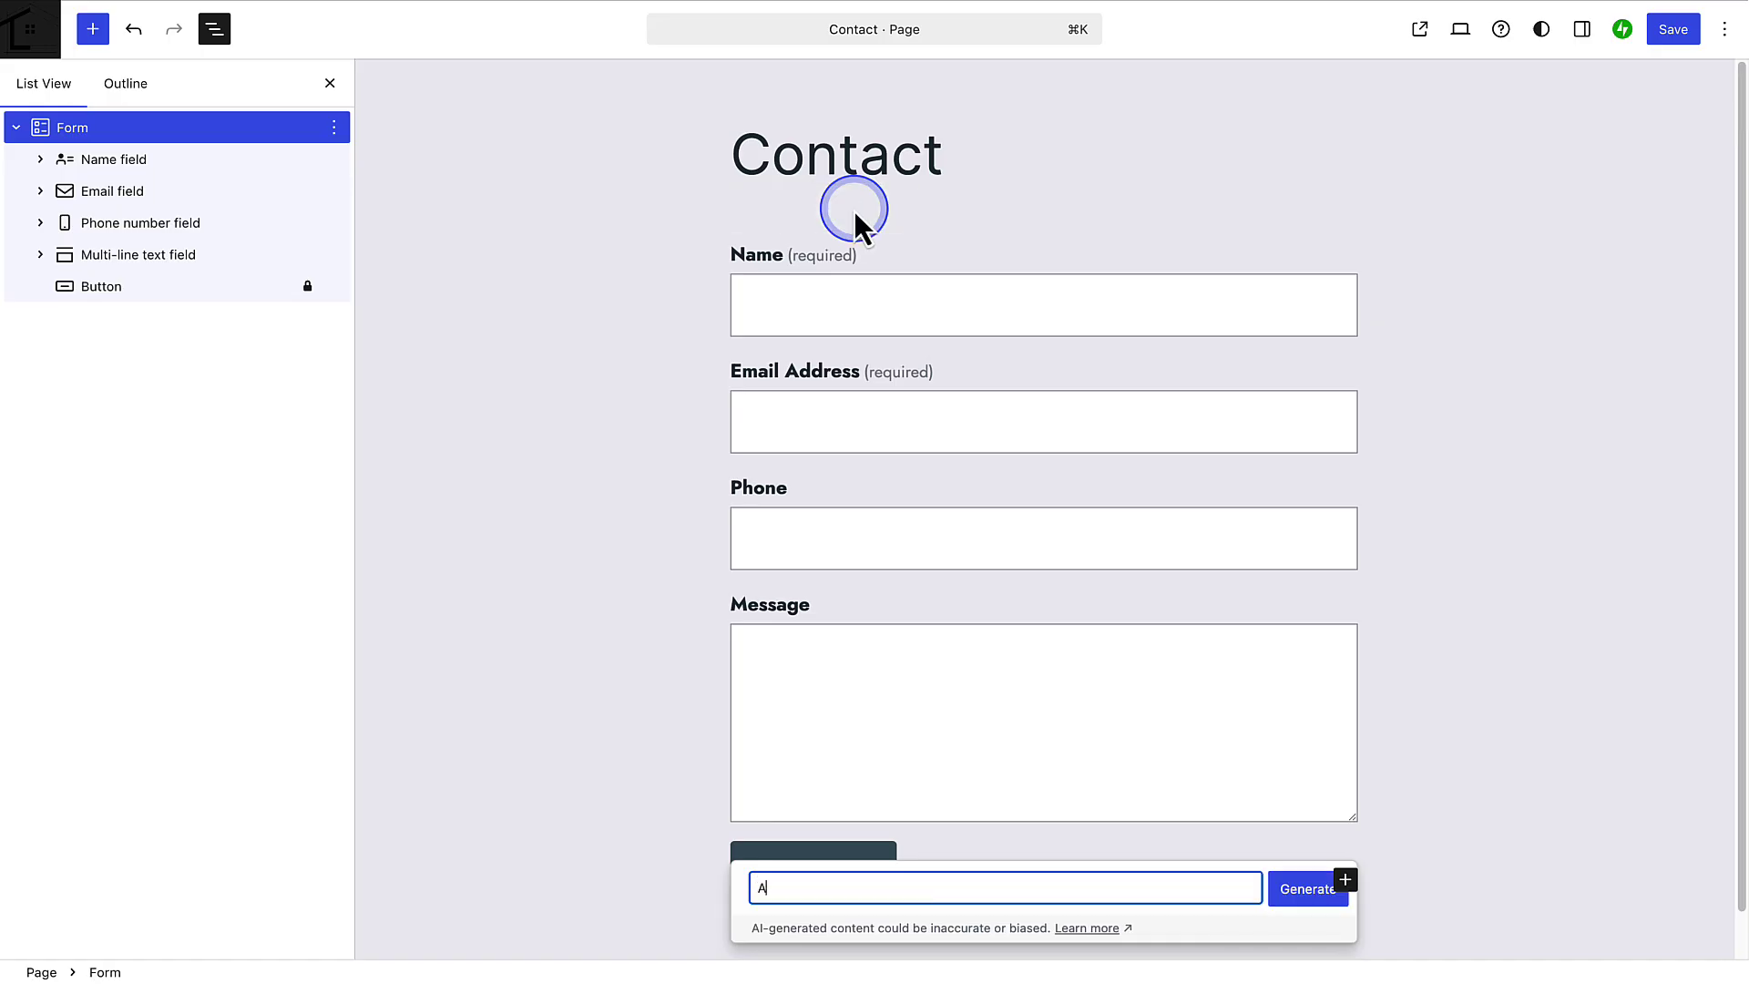
pyautogui.write('dd city field')
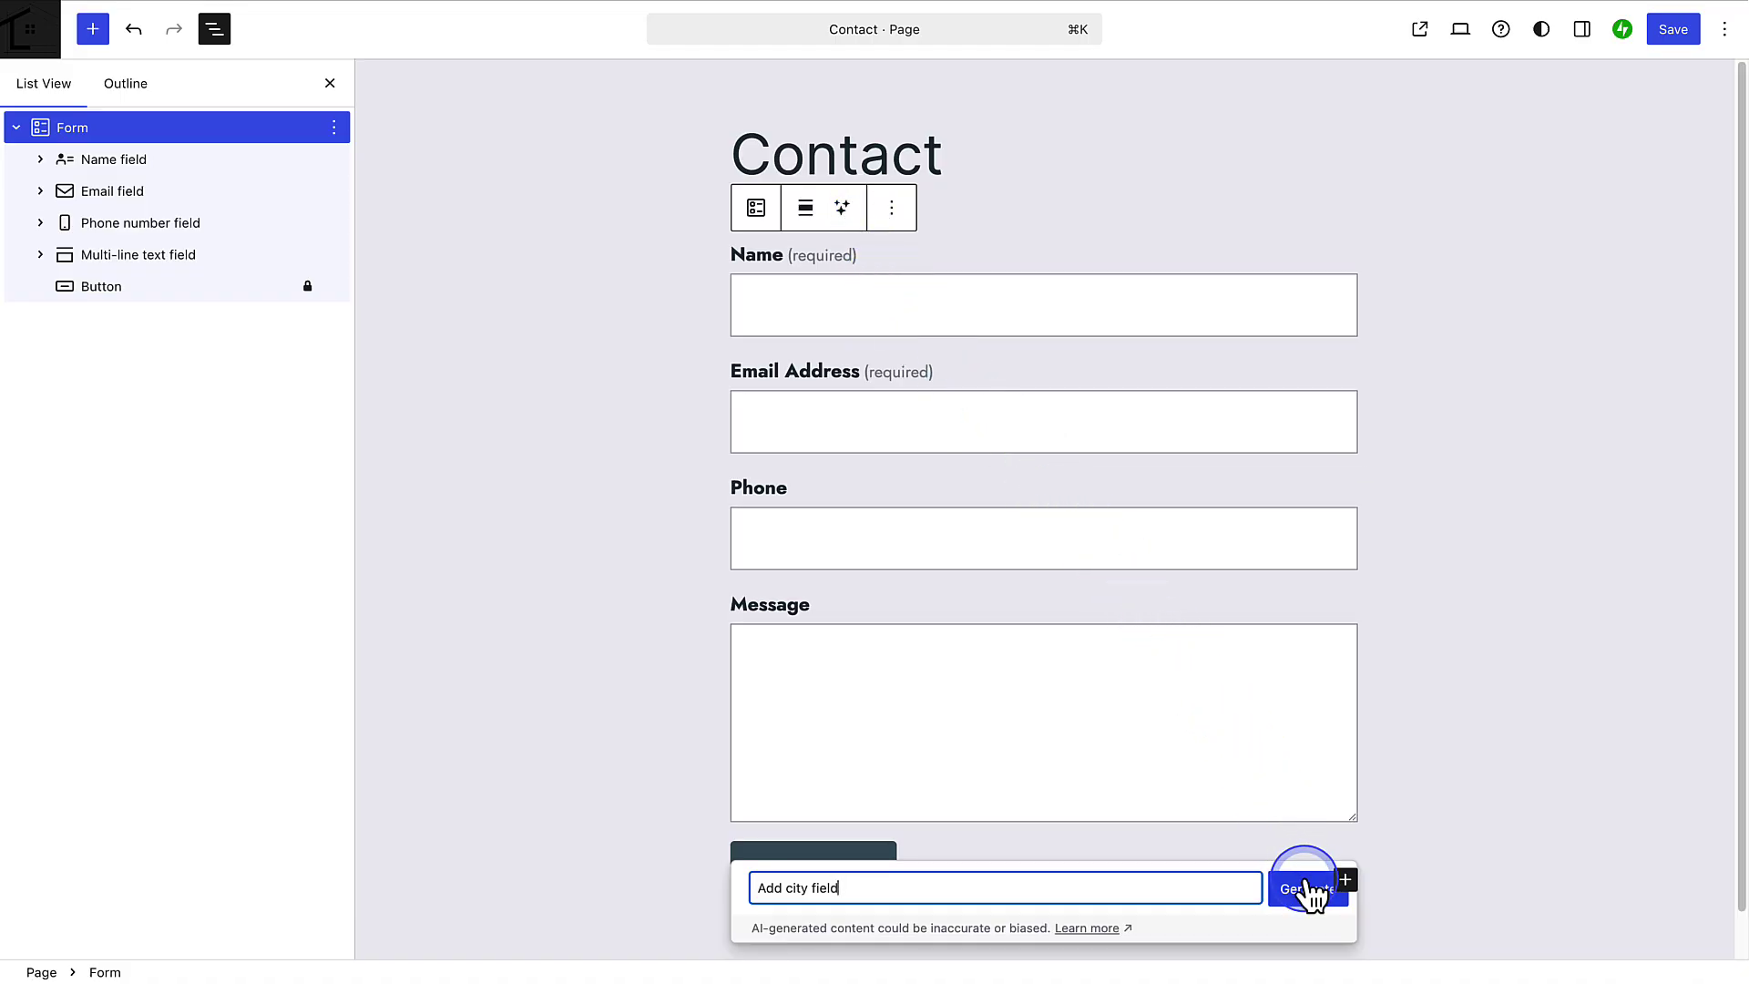
pyautogui.click(1309, 891)
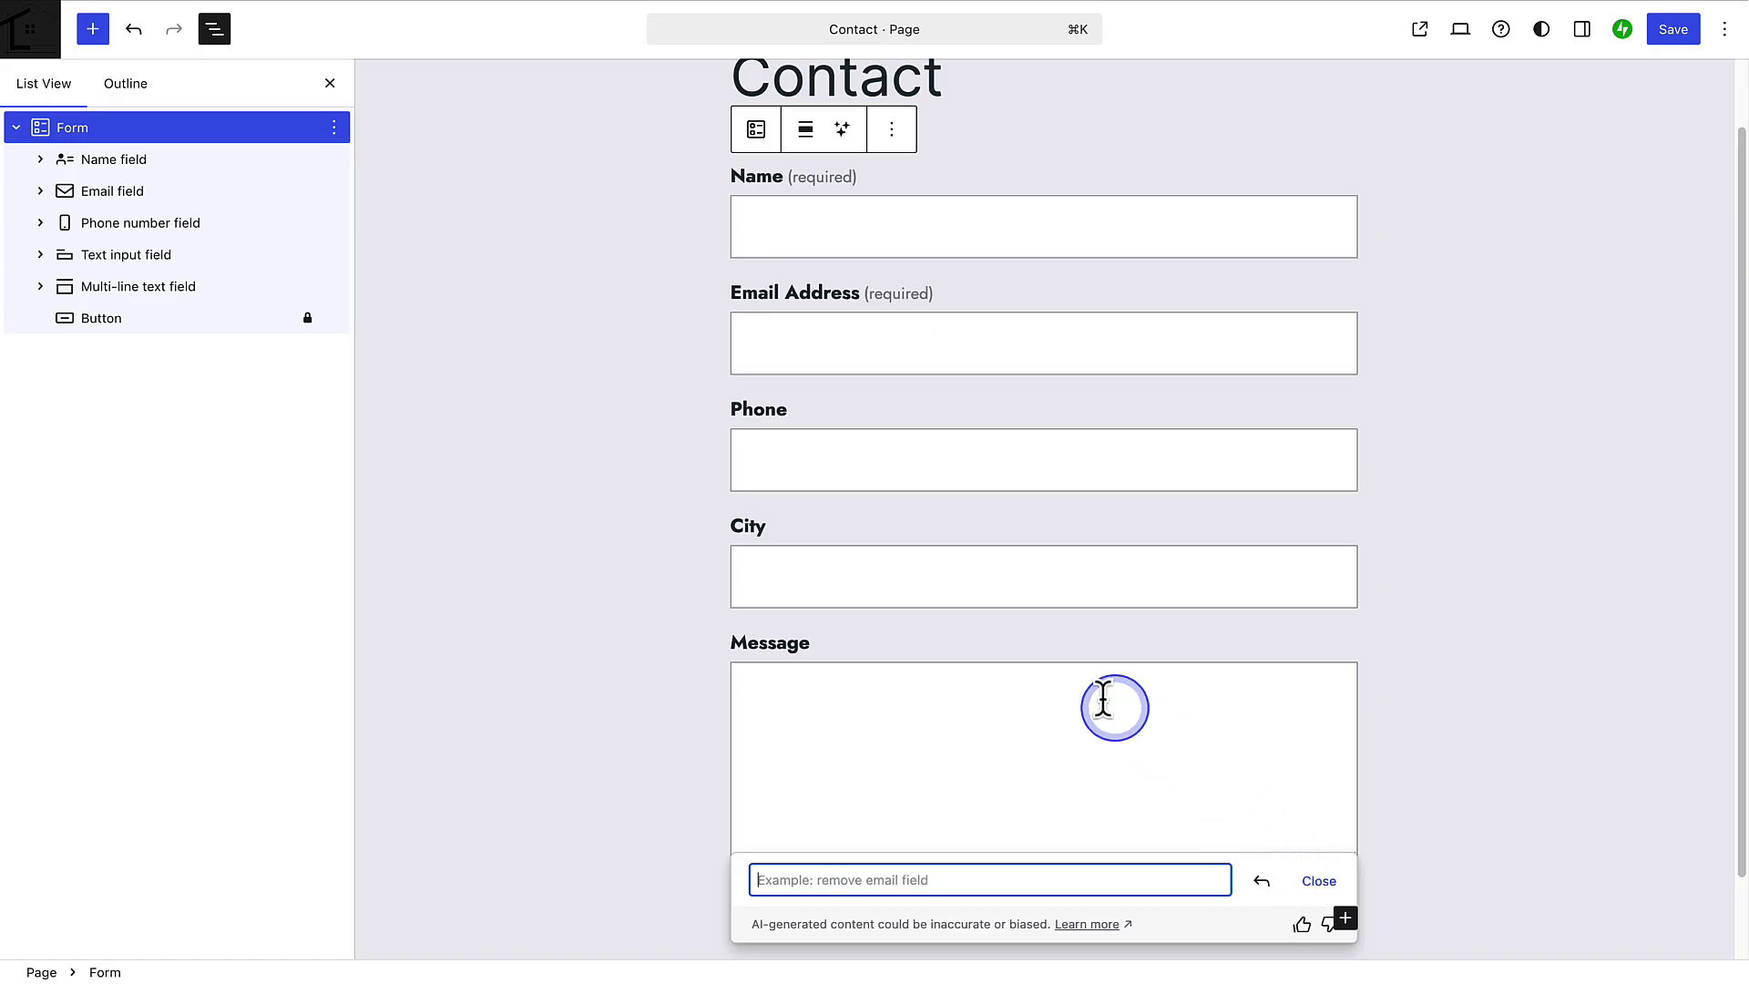
# Delete the City field and toggle the Phone field to required.
pyautogui.click(239, 257)
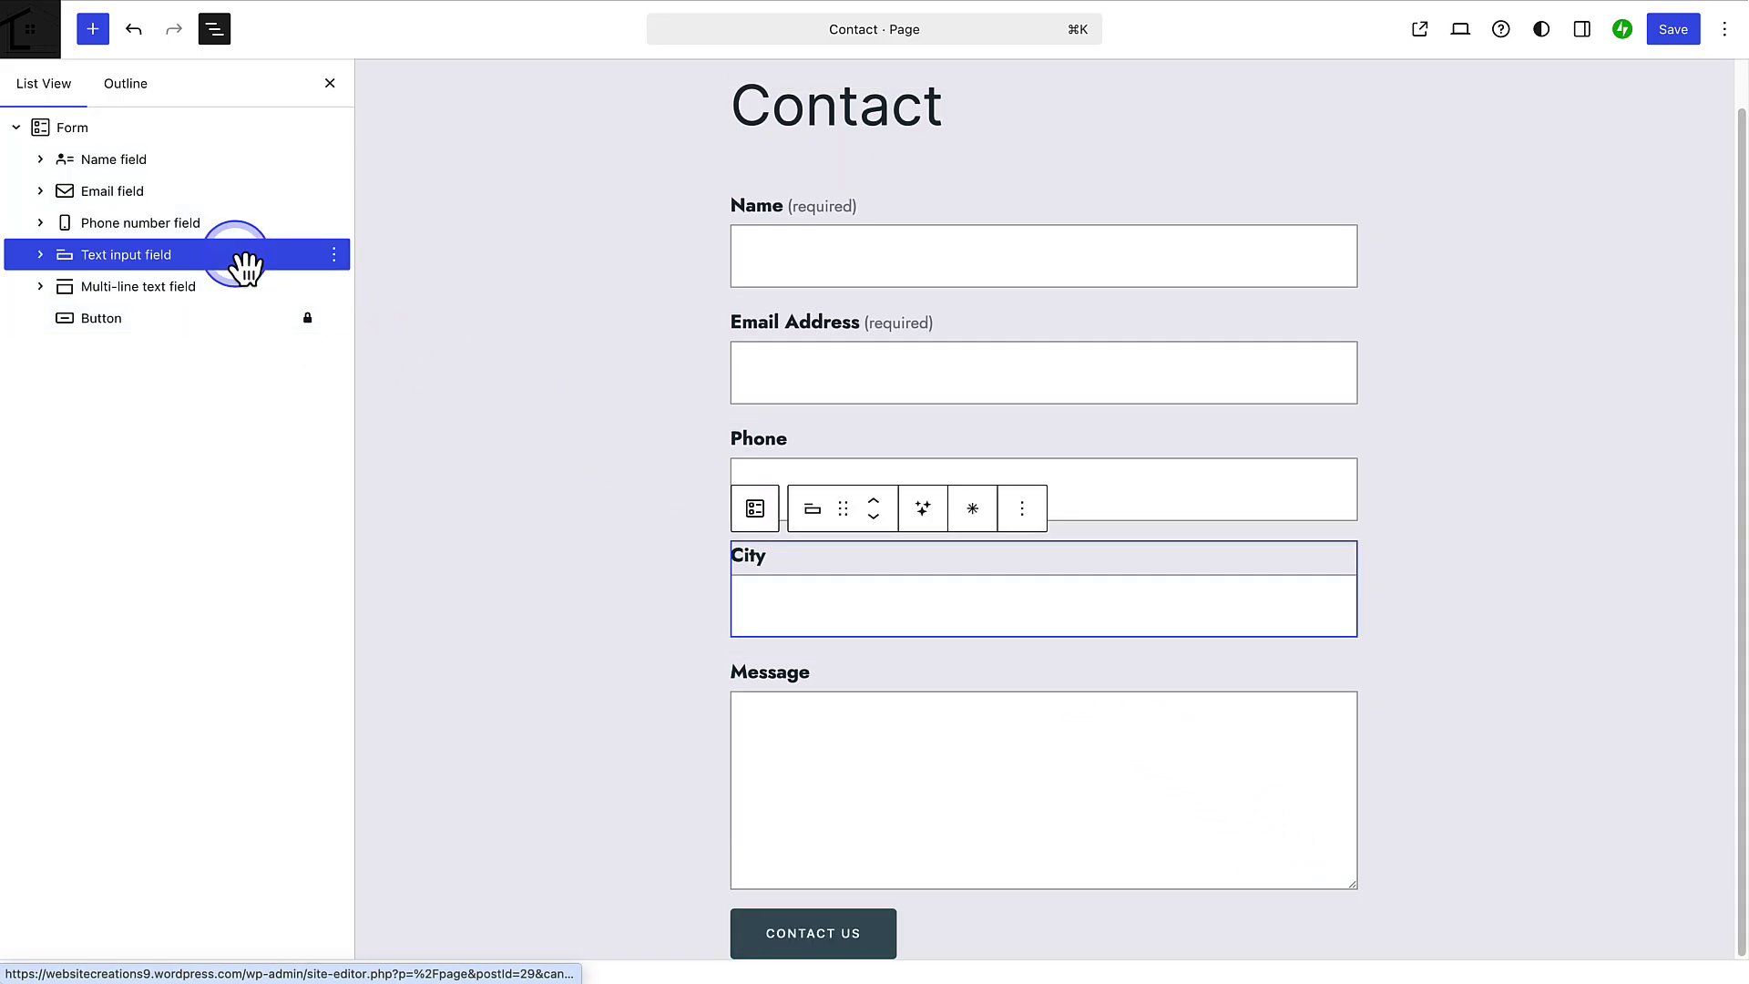
pyautogui.click(334, 257)
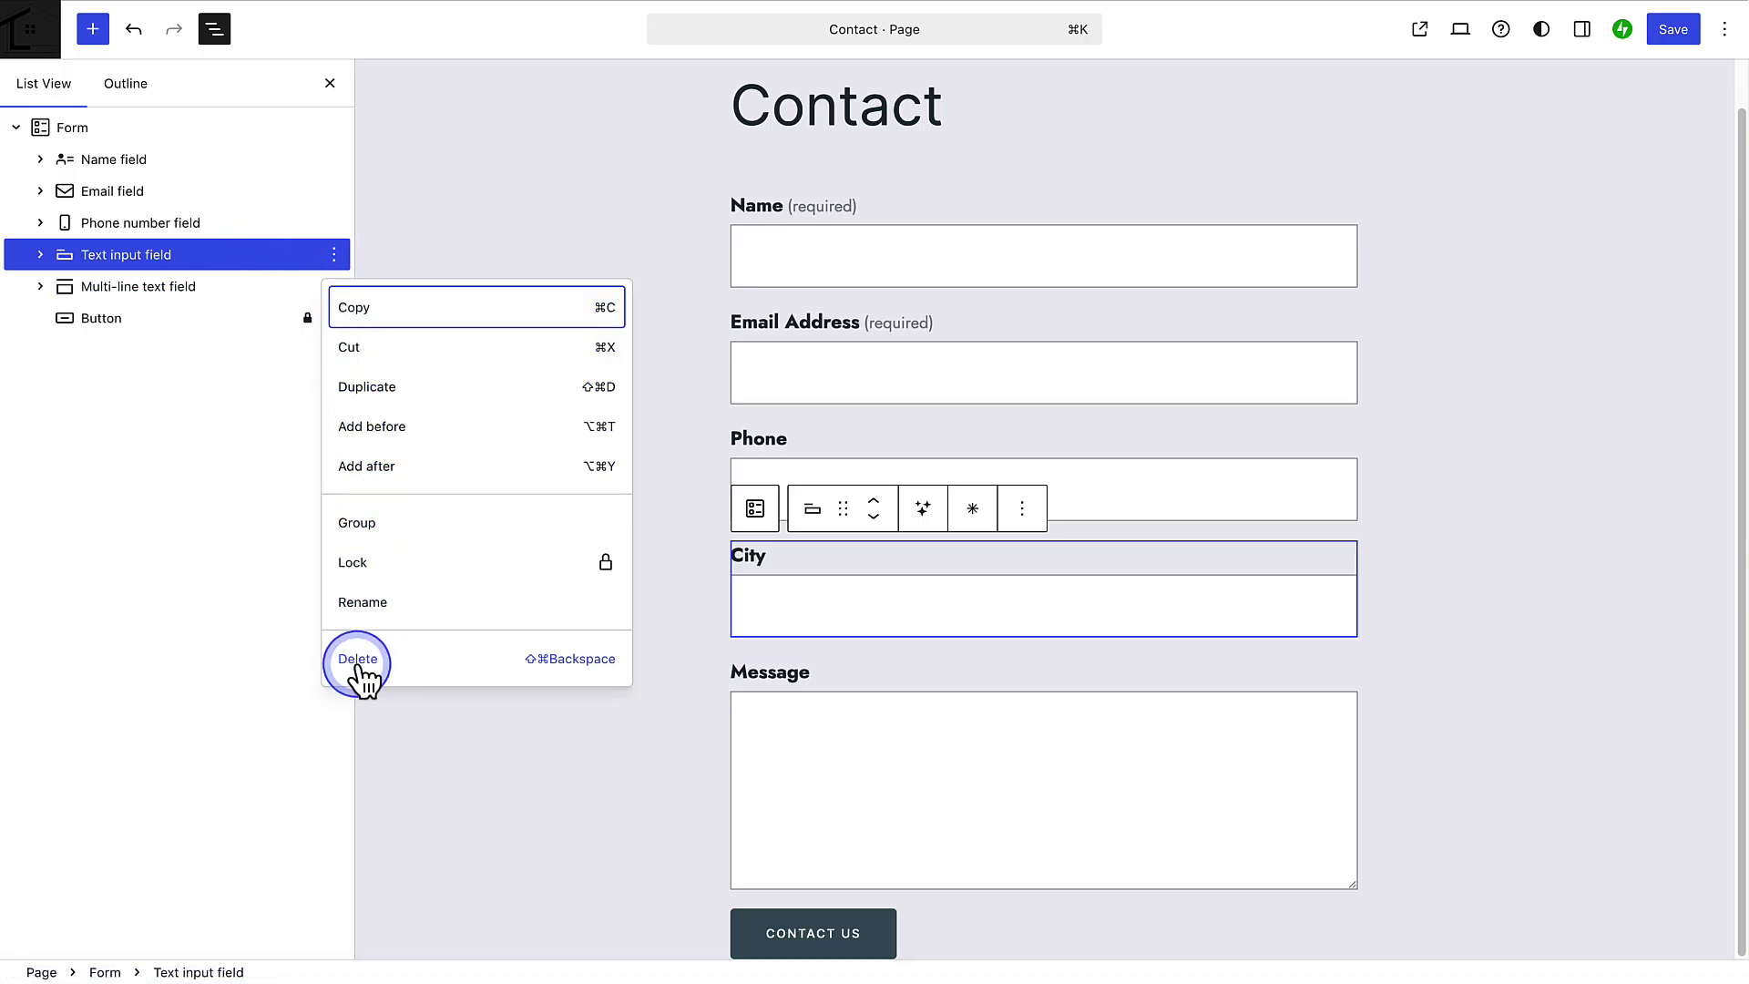
pyautogui.click(358, 660)
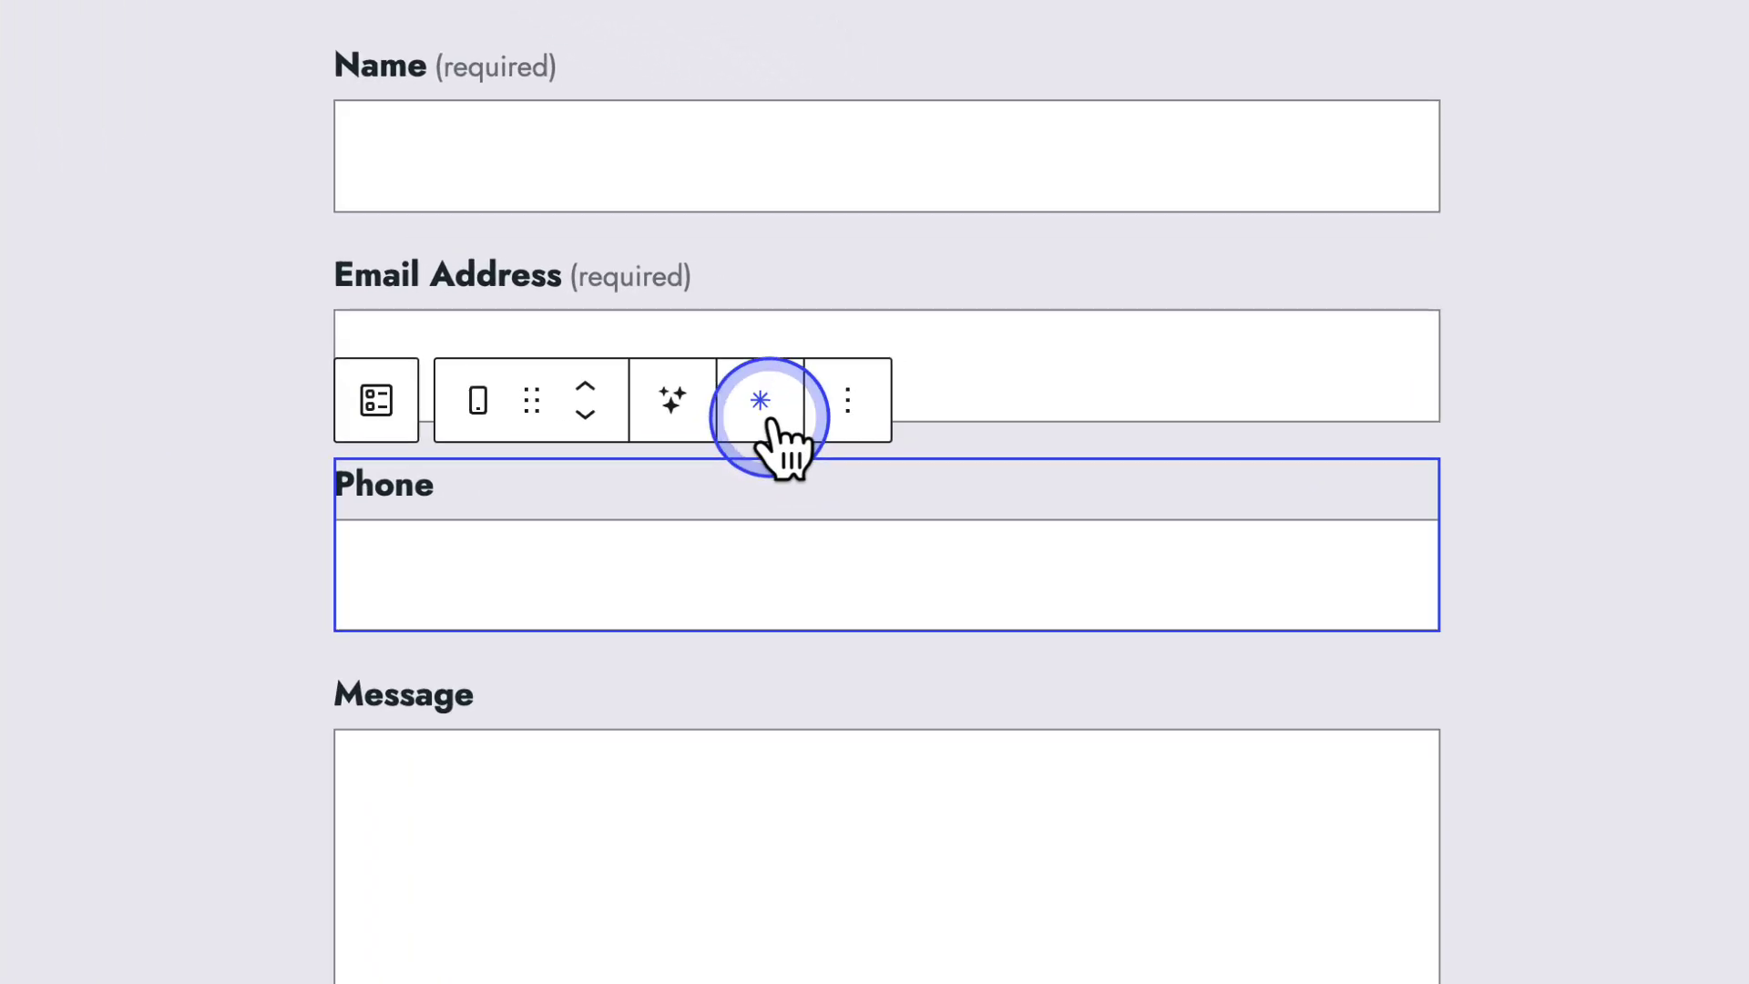
pyautogui.click(762, 410)
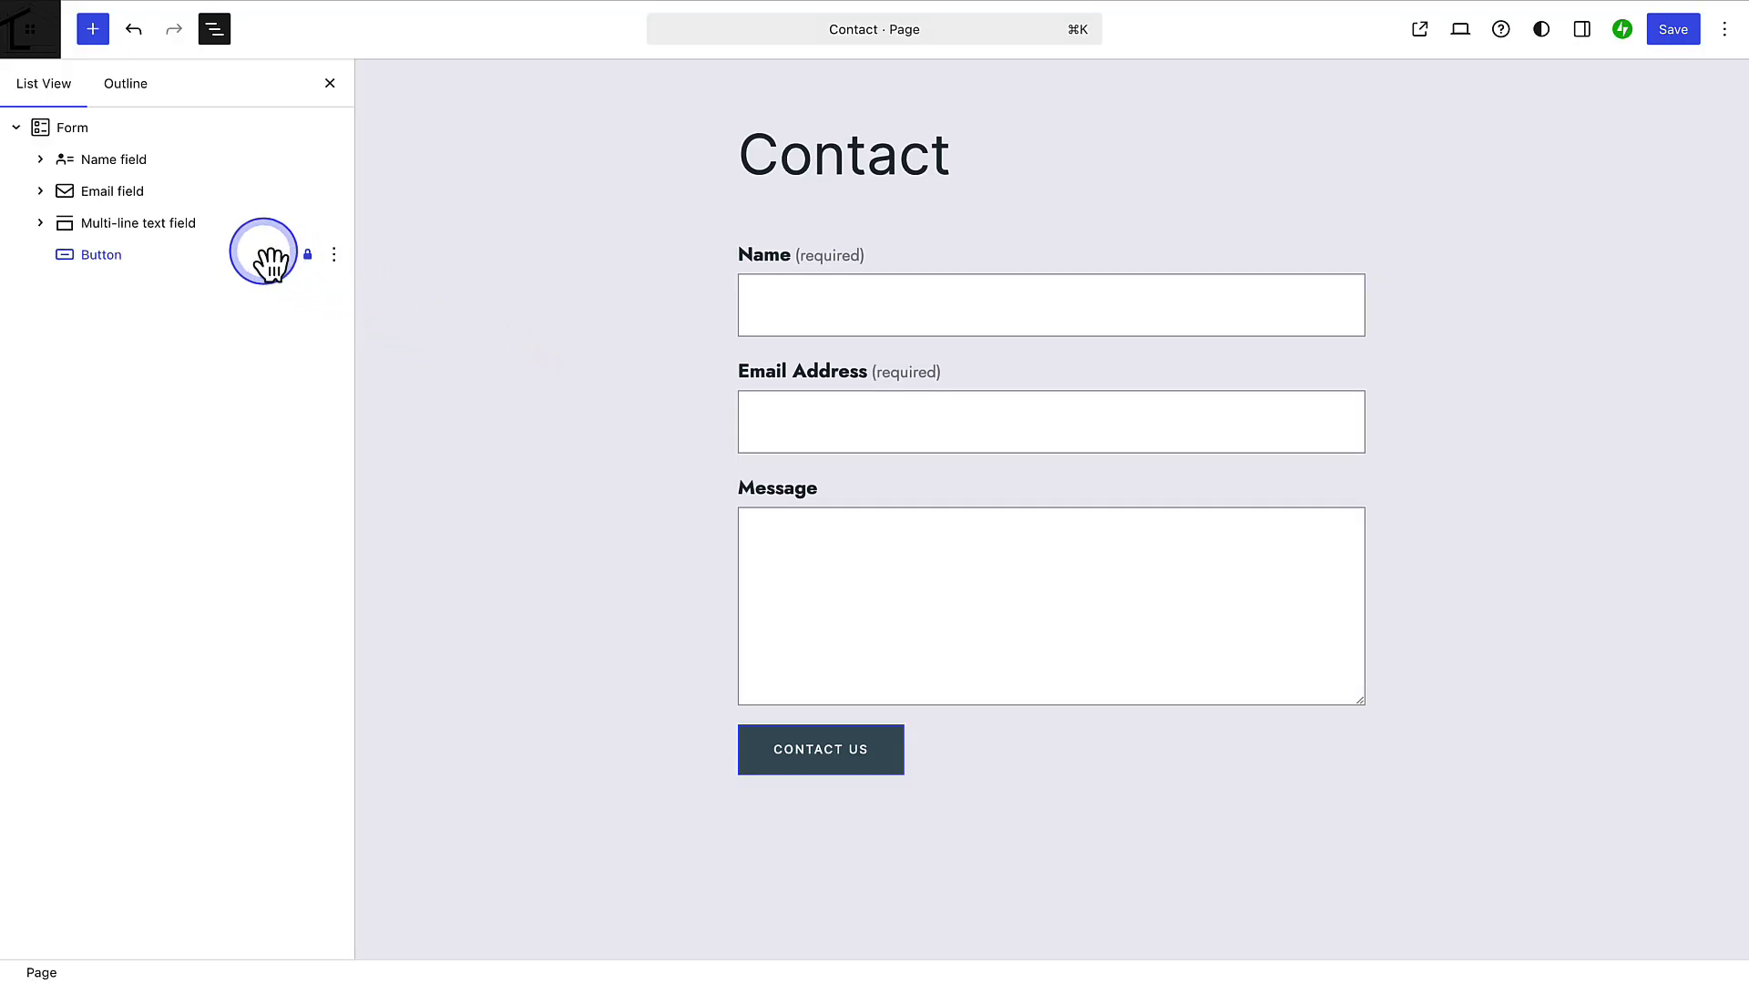
# Add a File upload field after the Message field using /Upload.
pyautogui.click(119, 225)
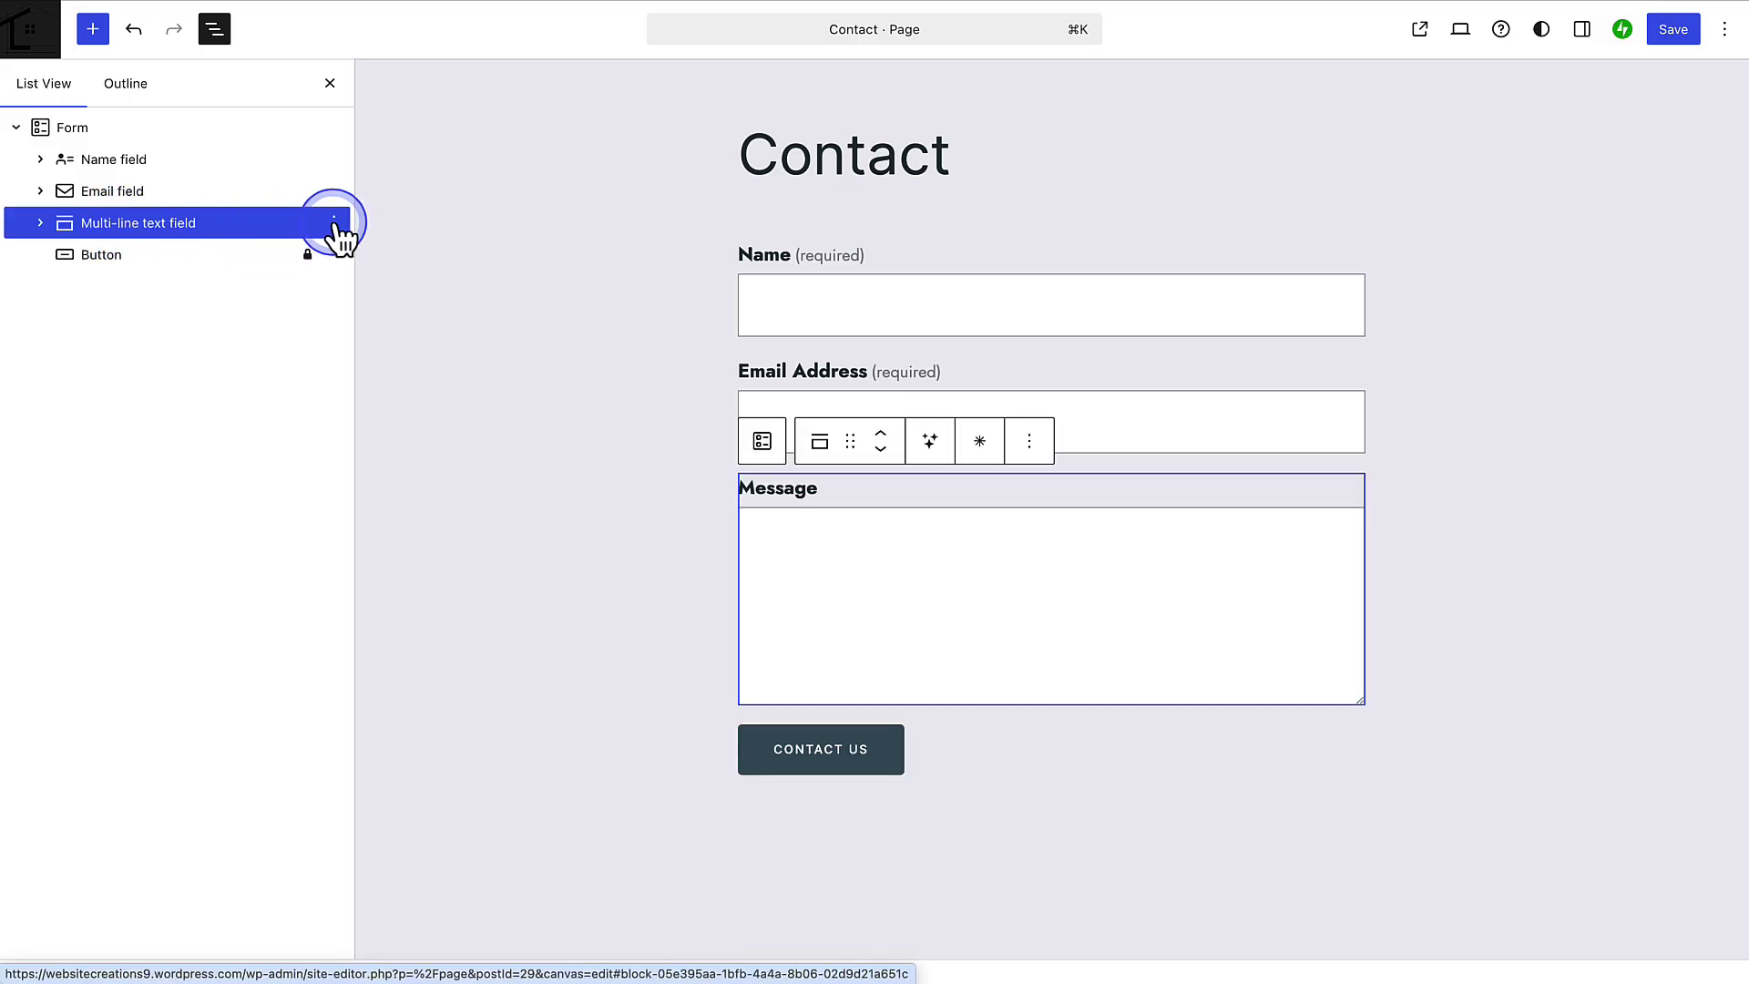
pyautogui.click(333, 223)
pyautogui.click(351, 430)
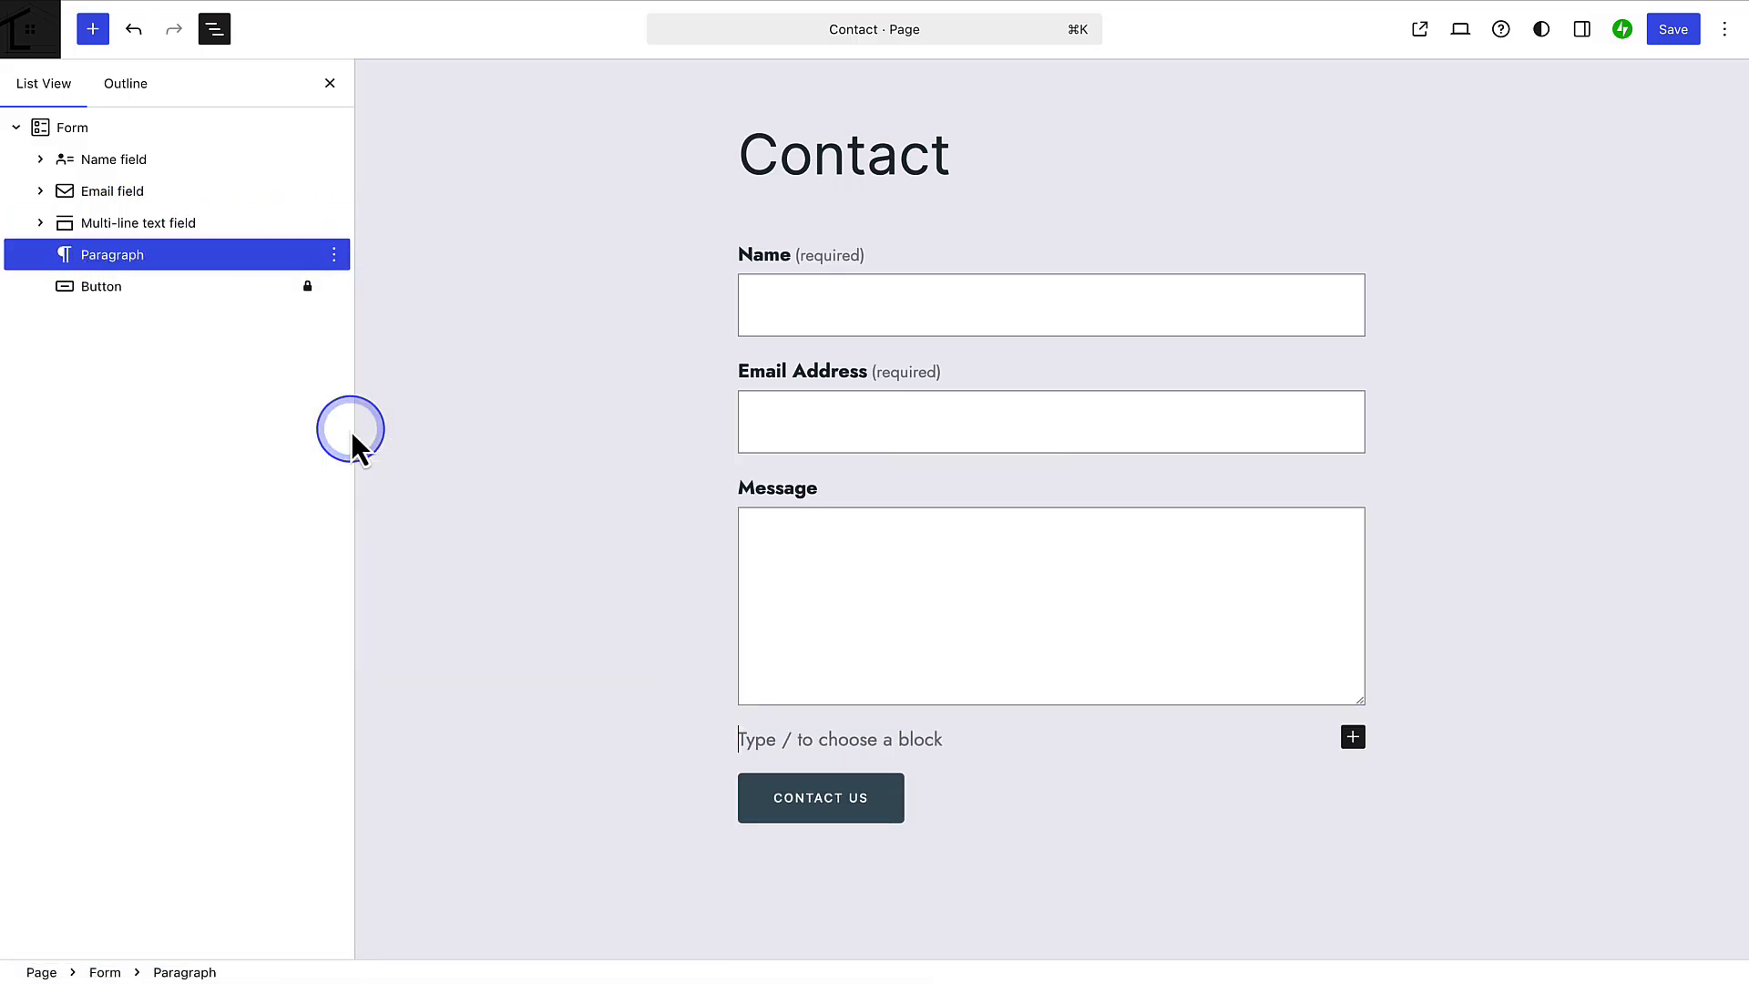
pyautogui.write('/Upload')
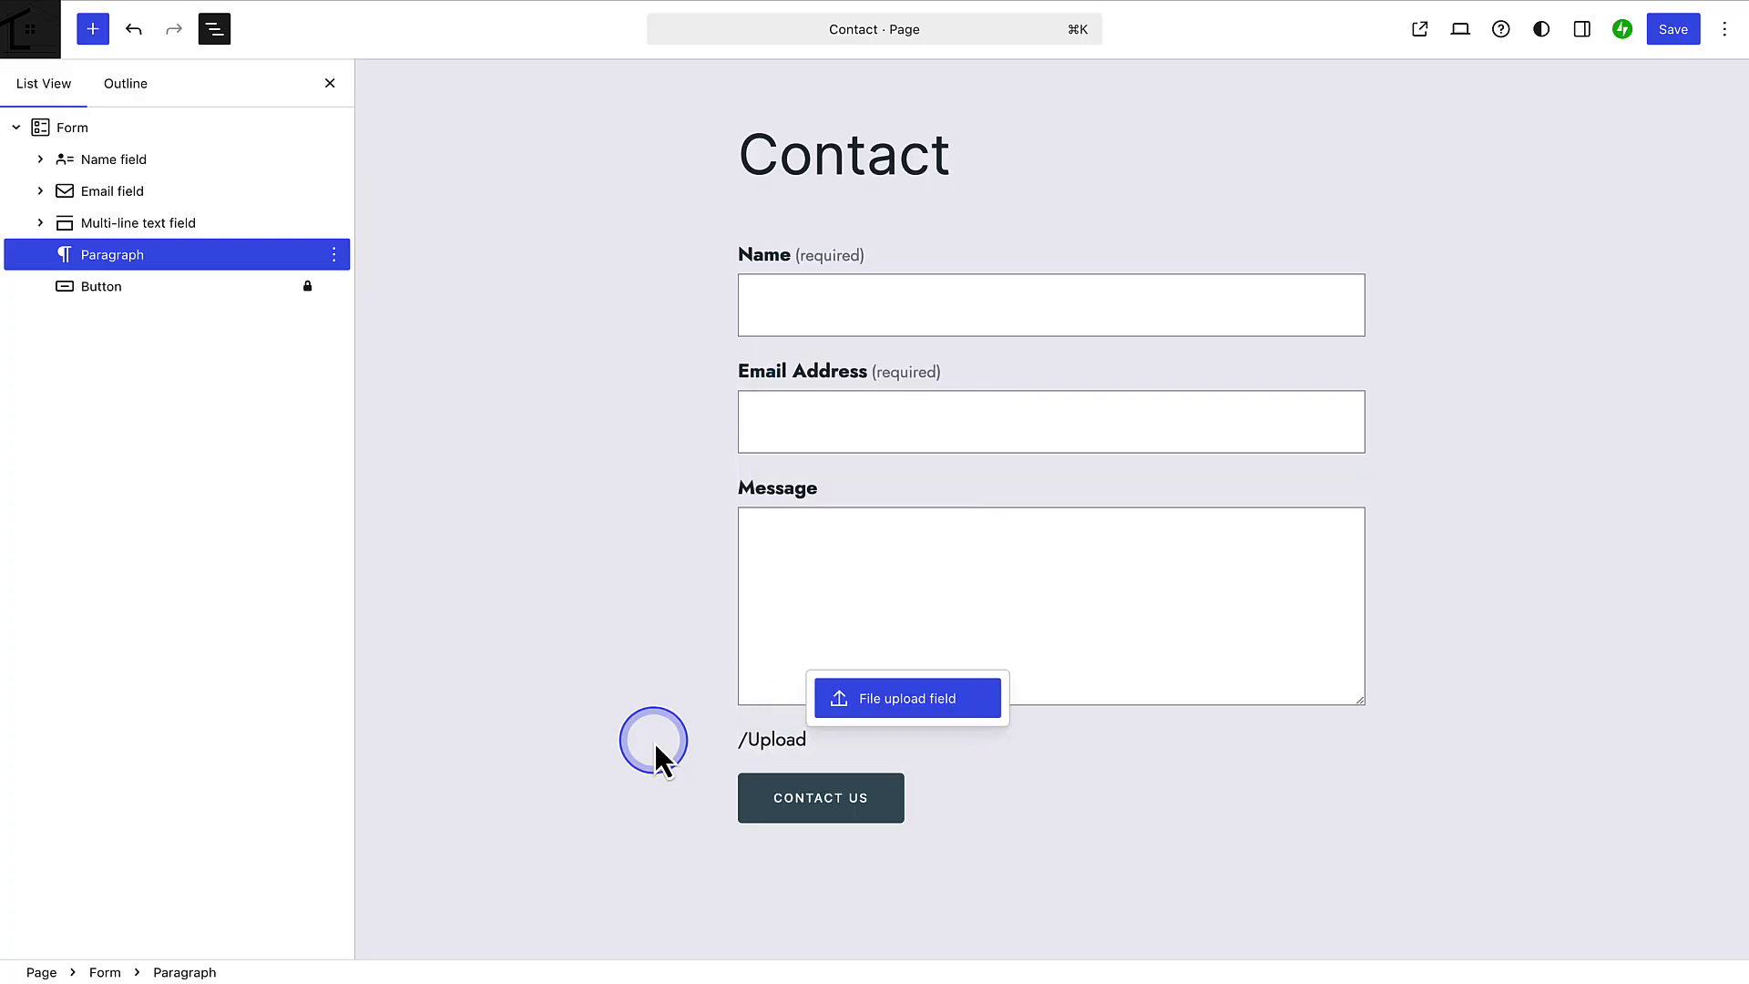
pyautogui.click(878, 709)
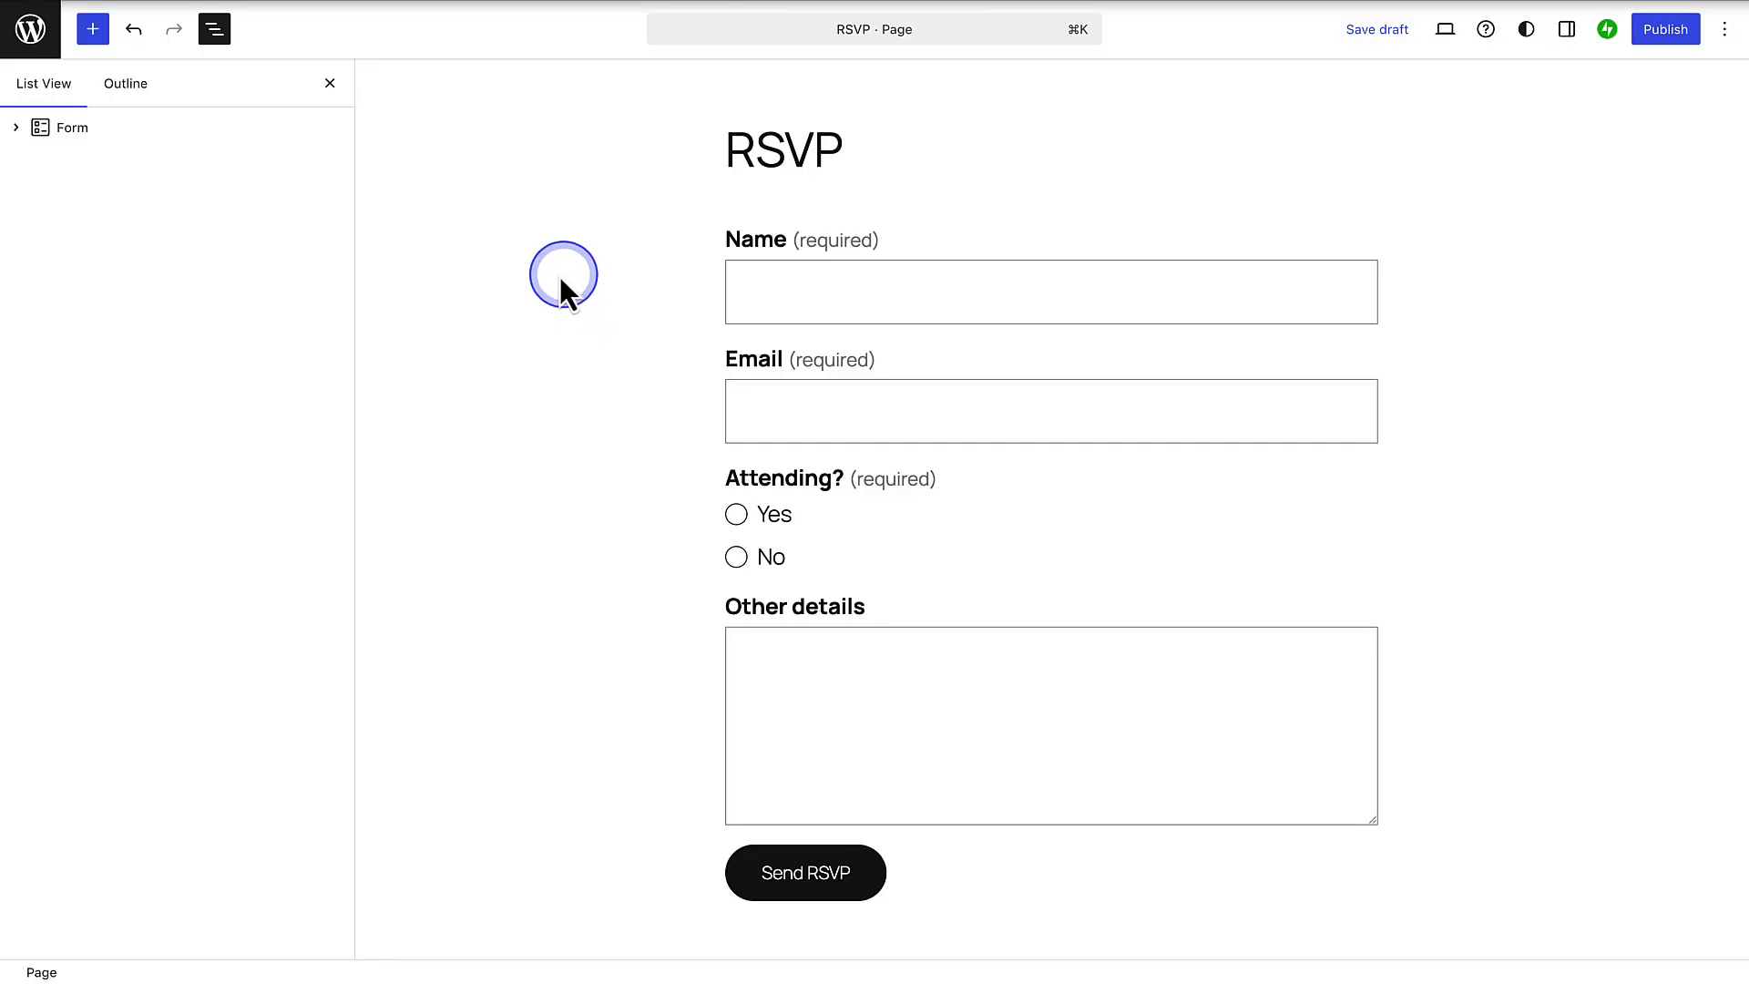
# Preview the RSVP form's Animated and Outlined styles, then keep Default.
pyautogui.click(178, 132)
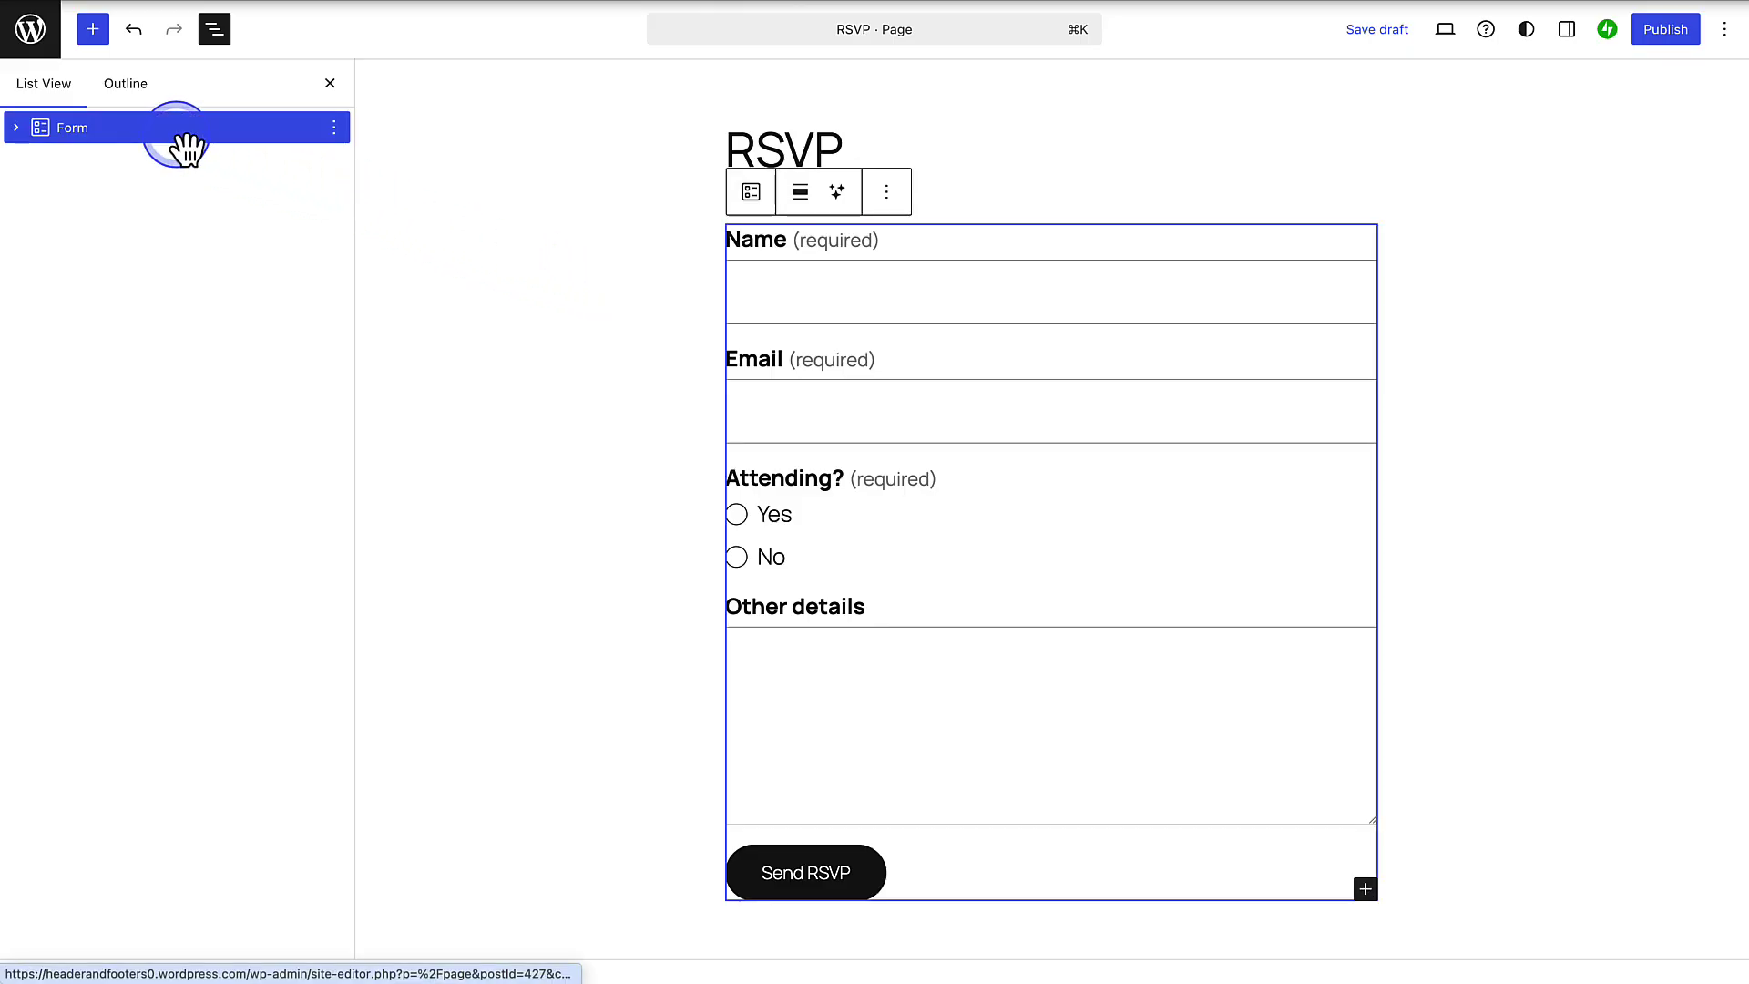
pyautogui.click(1566, 30)
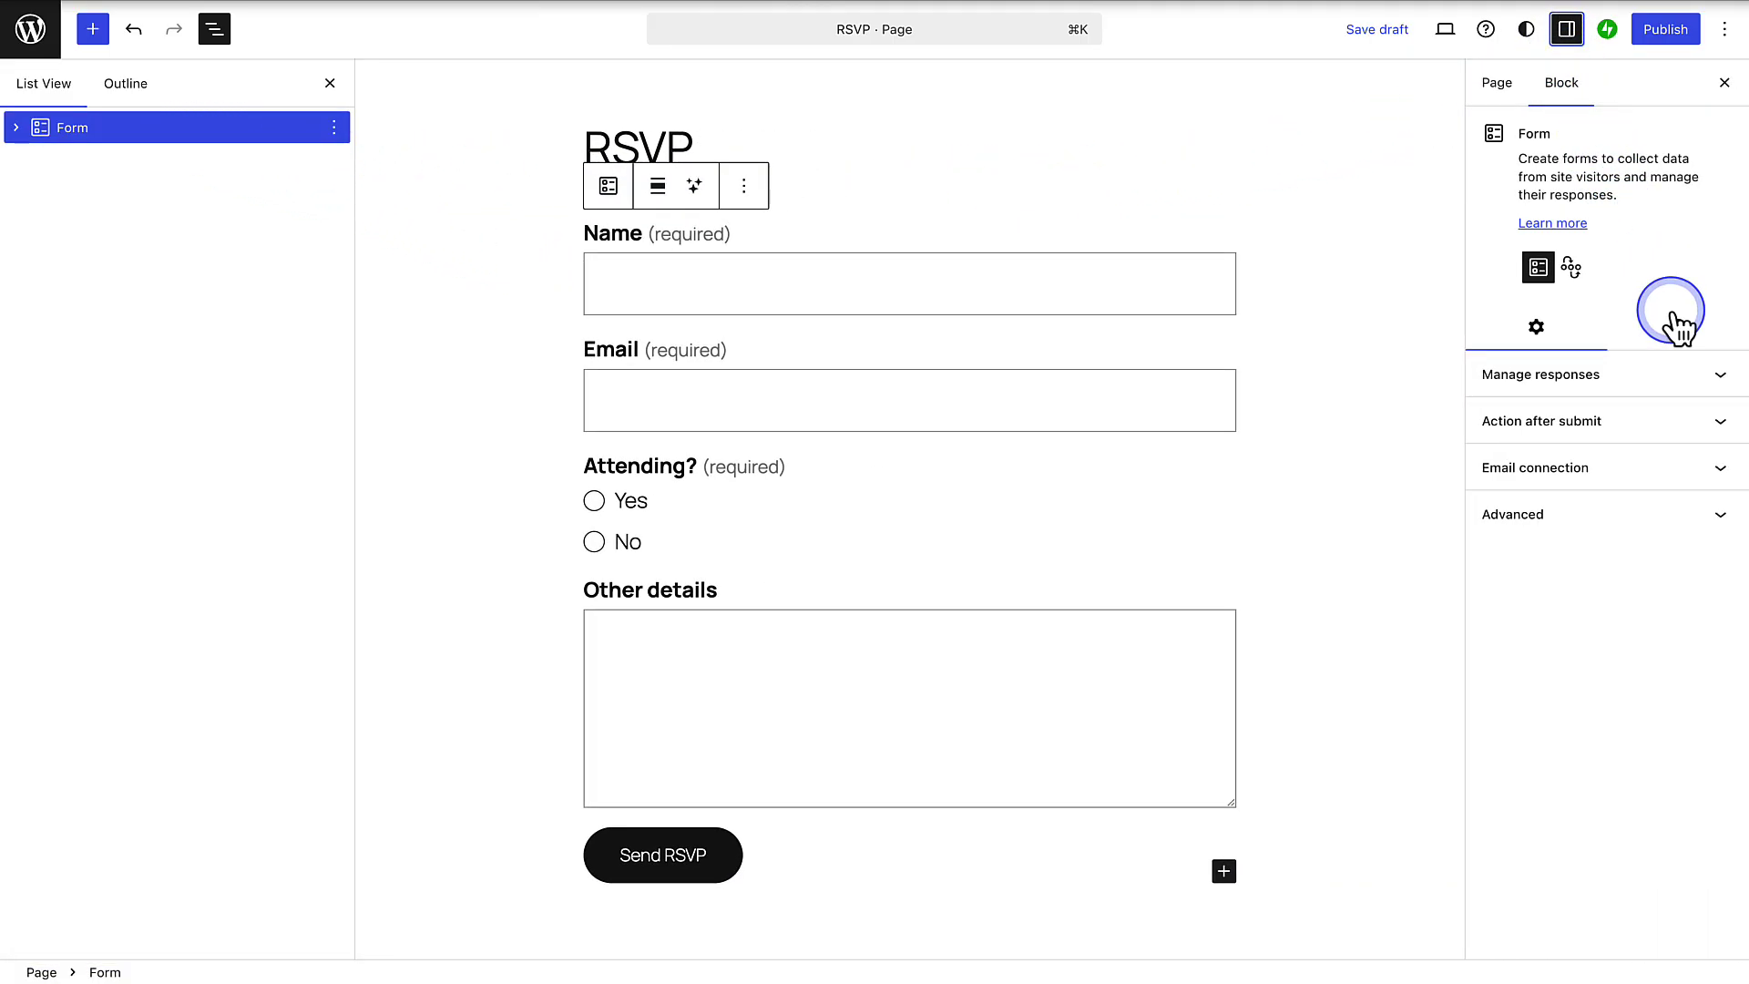
pyautogui.click(1675, 326)
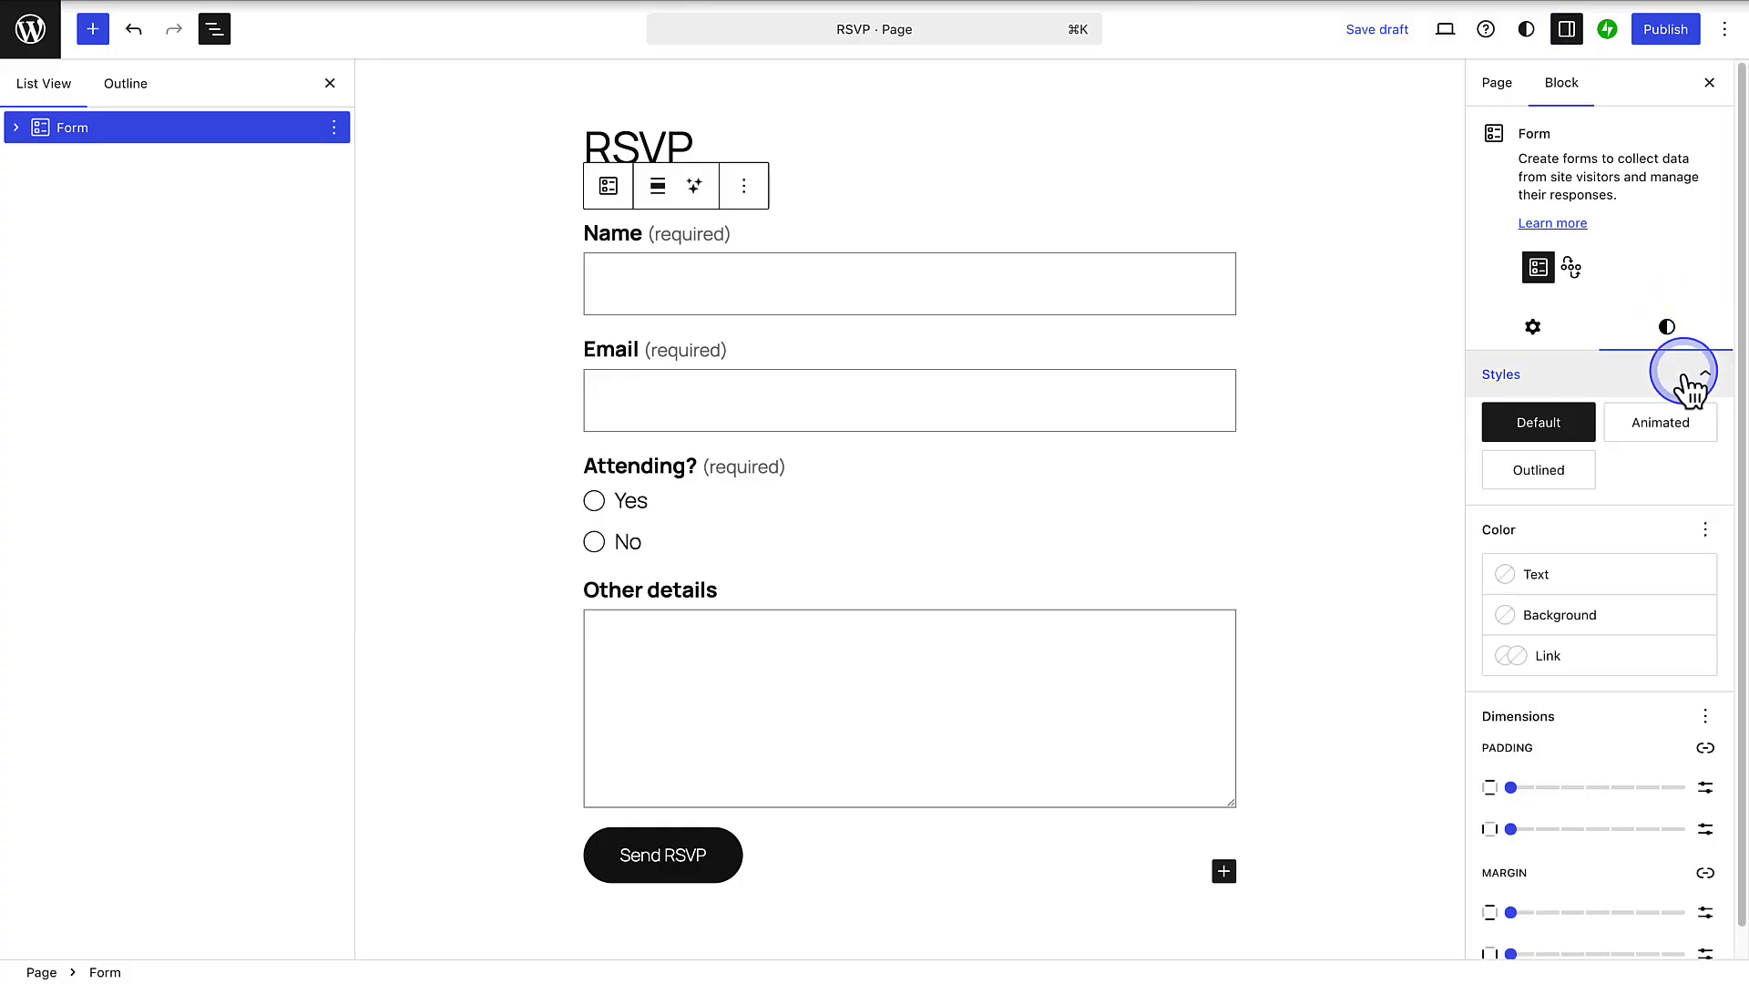
pyautogui.click(1658, 436)
pyautogui.moveTo(1538, 469)
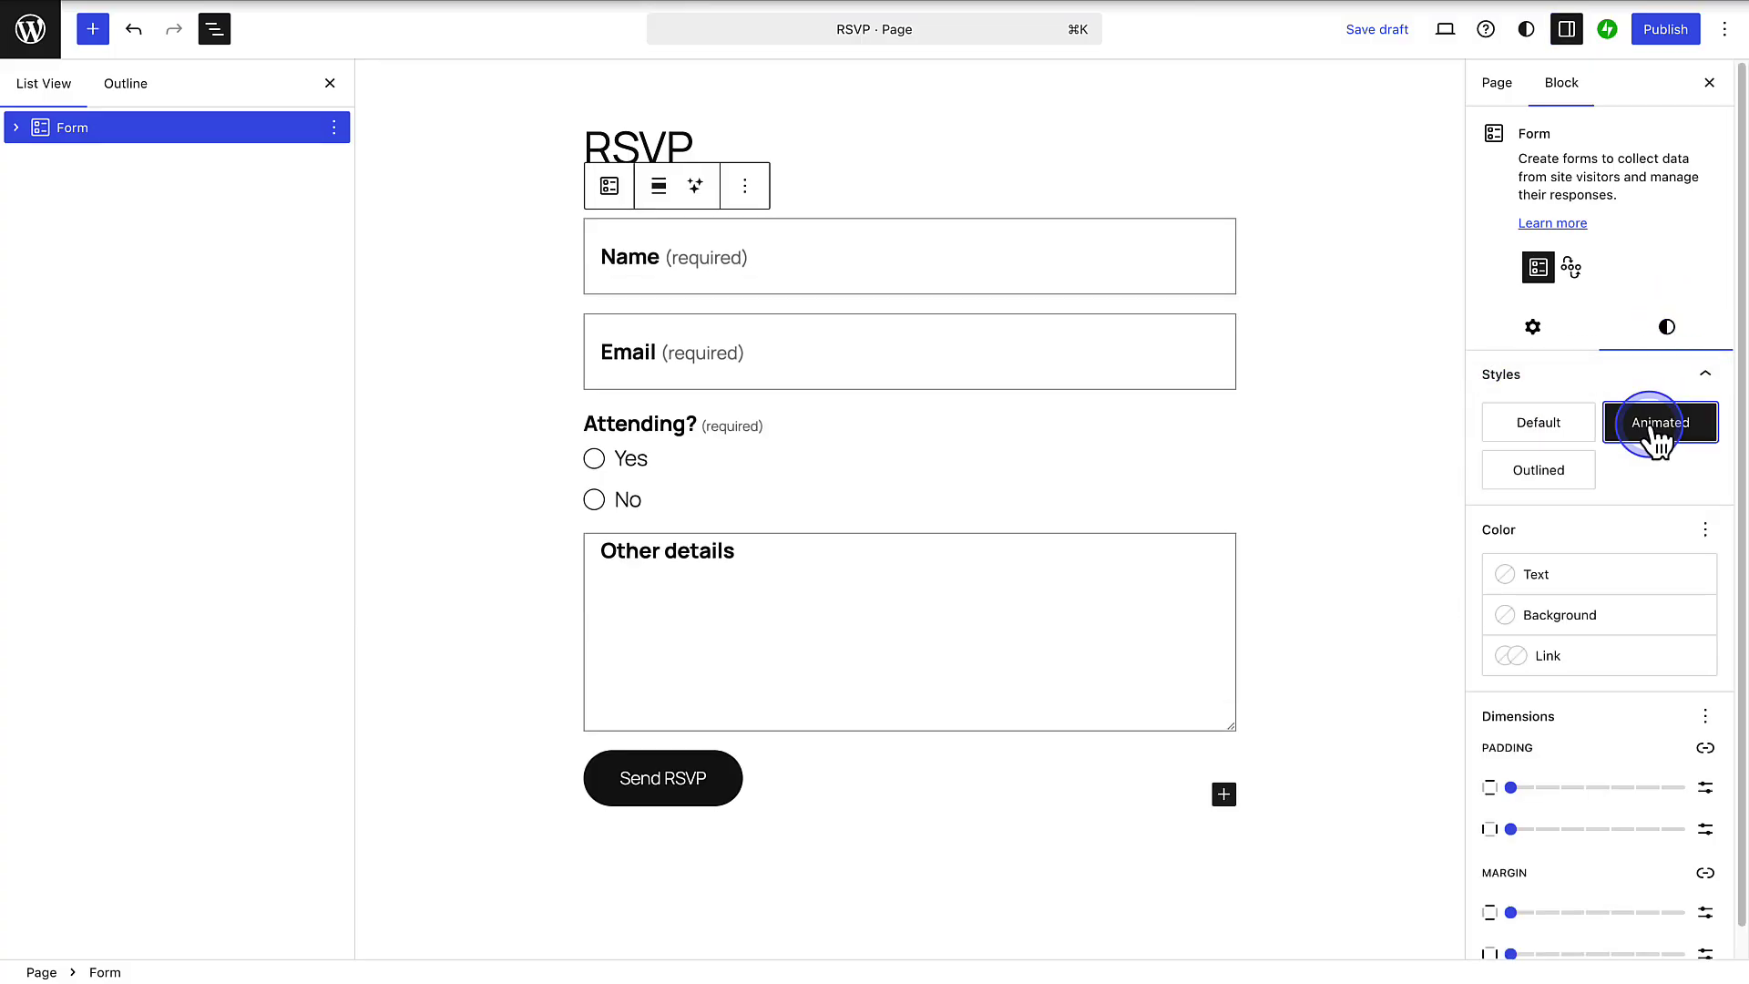
pyautogui.click(1540, 472)
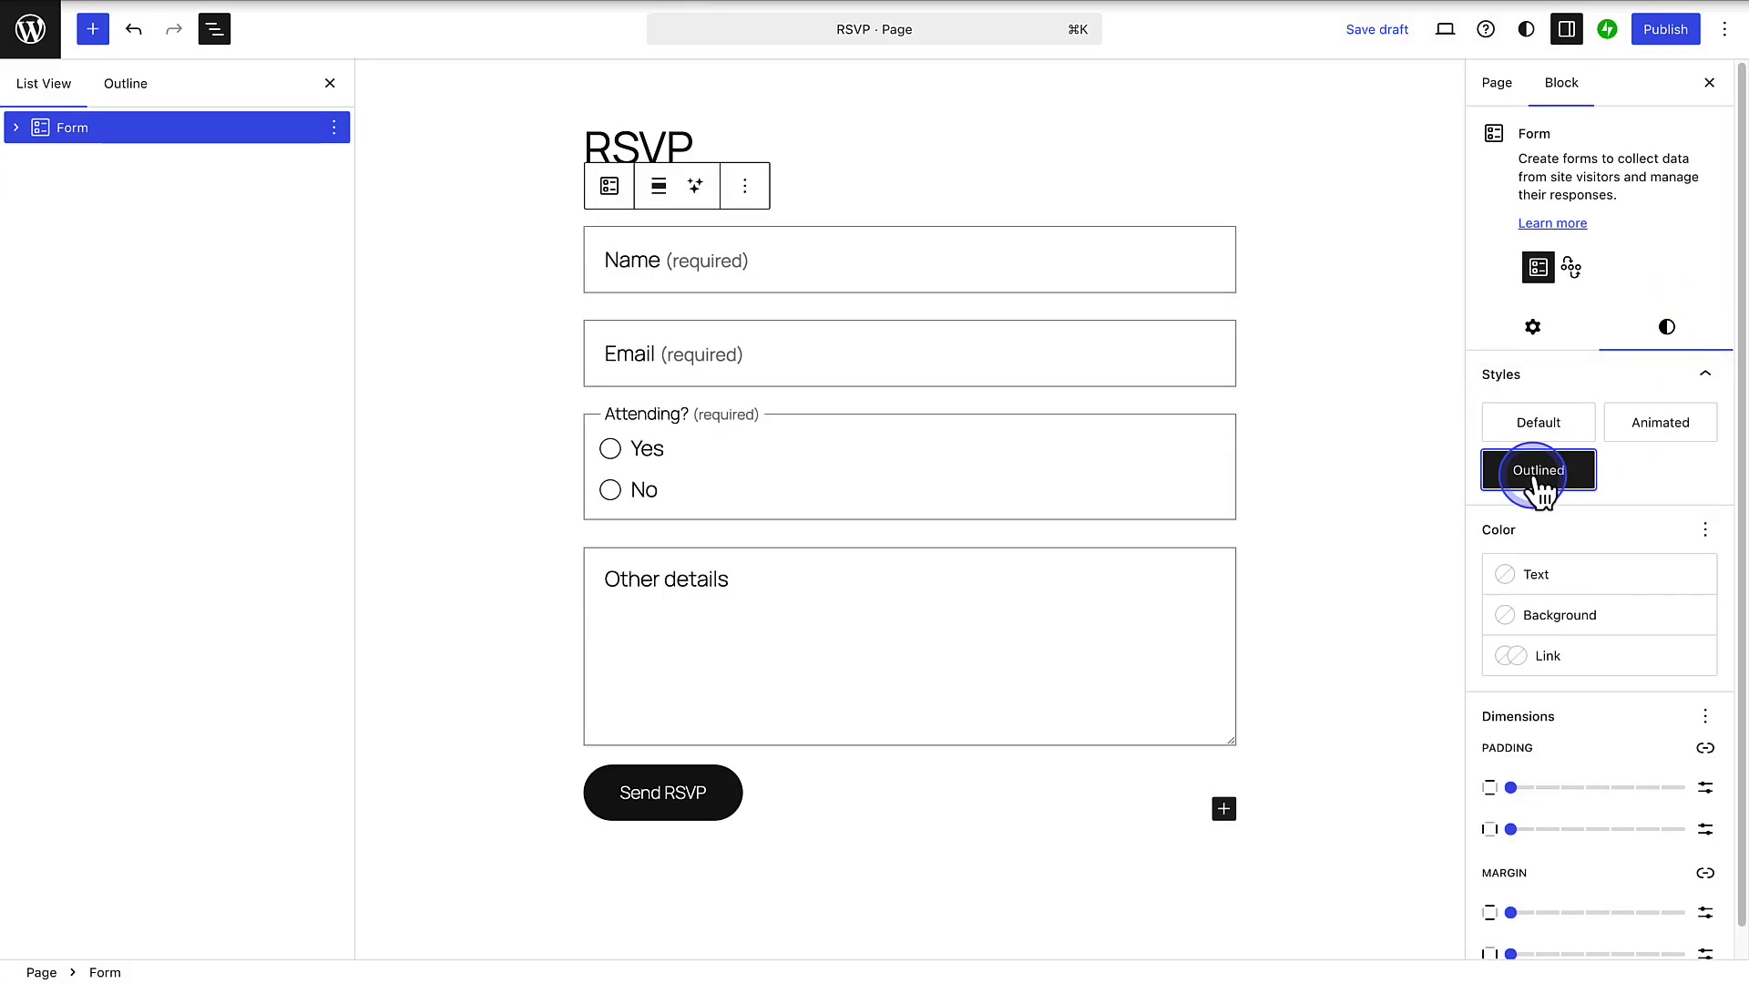
pyautogui.click(1539, 424)
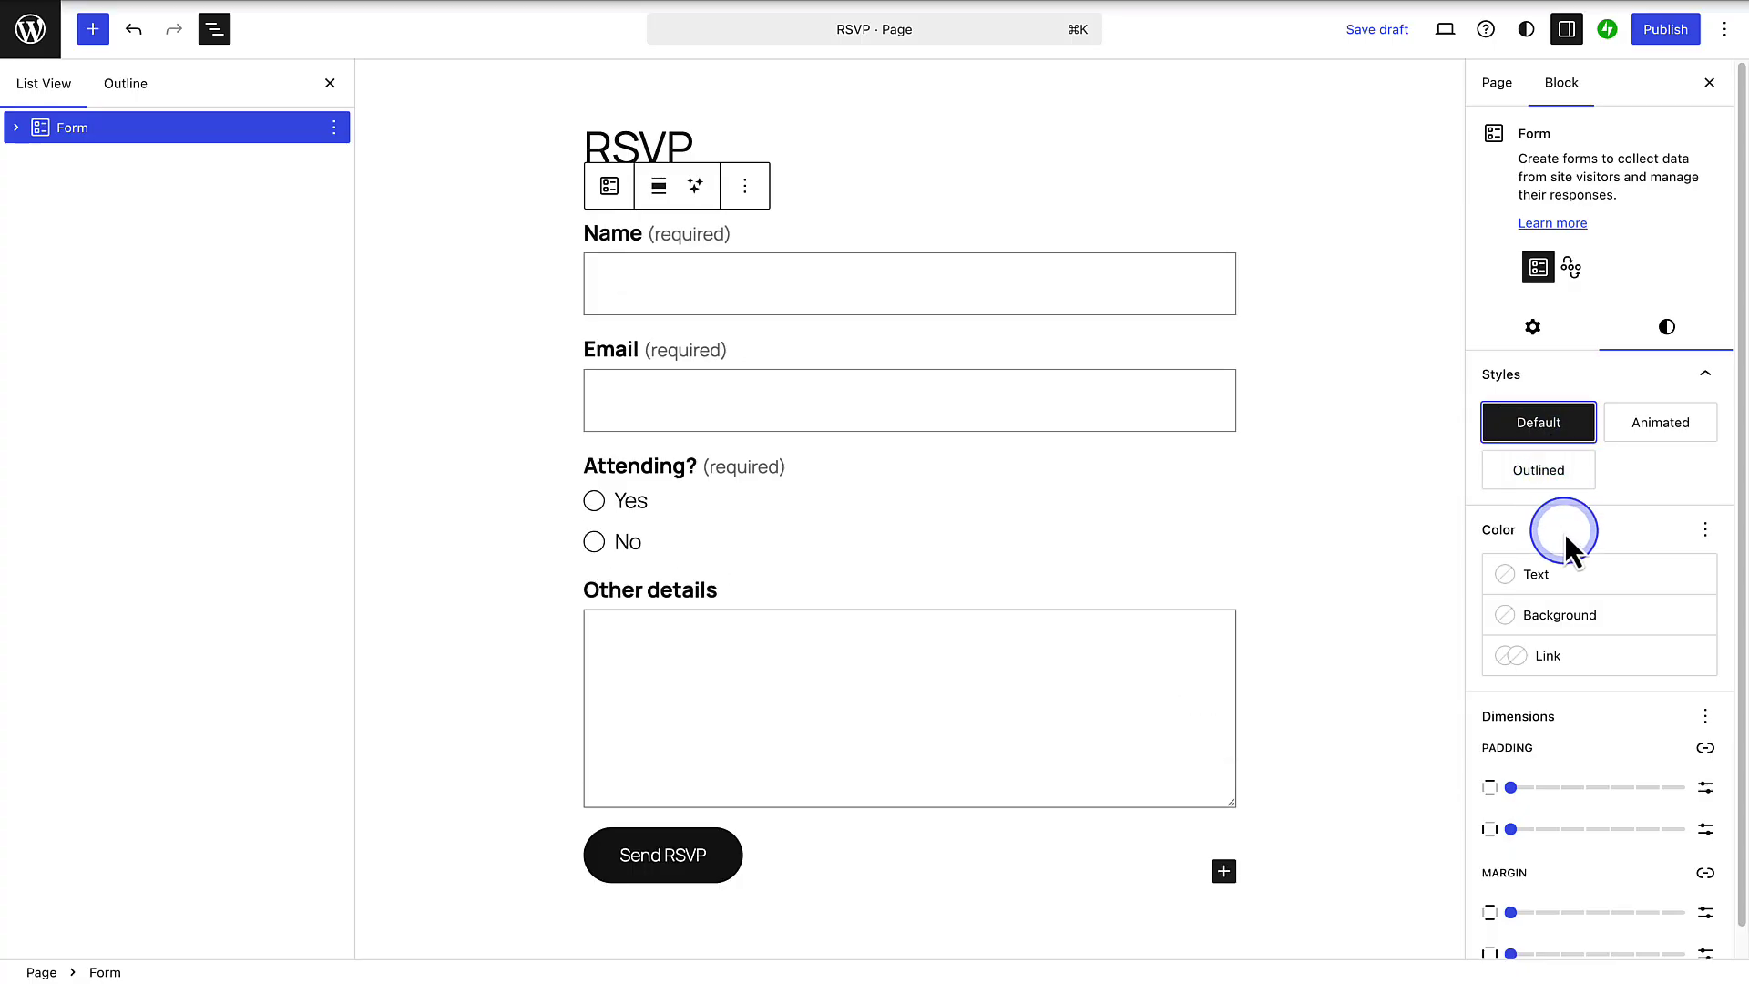
# Give the form a yellow background and small vertical and side padding.
pyautogui.click(1587, 616)
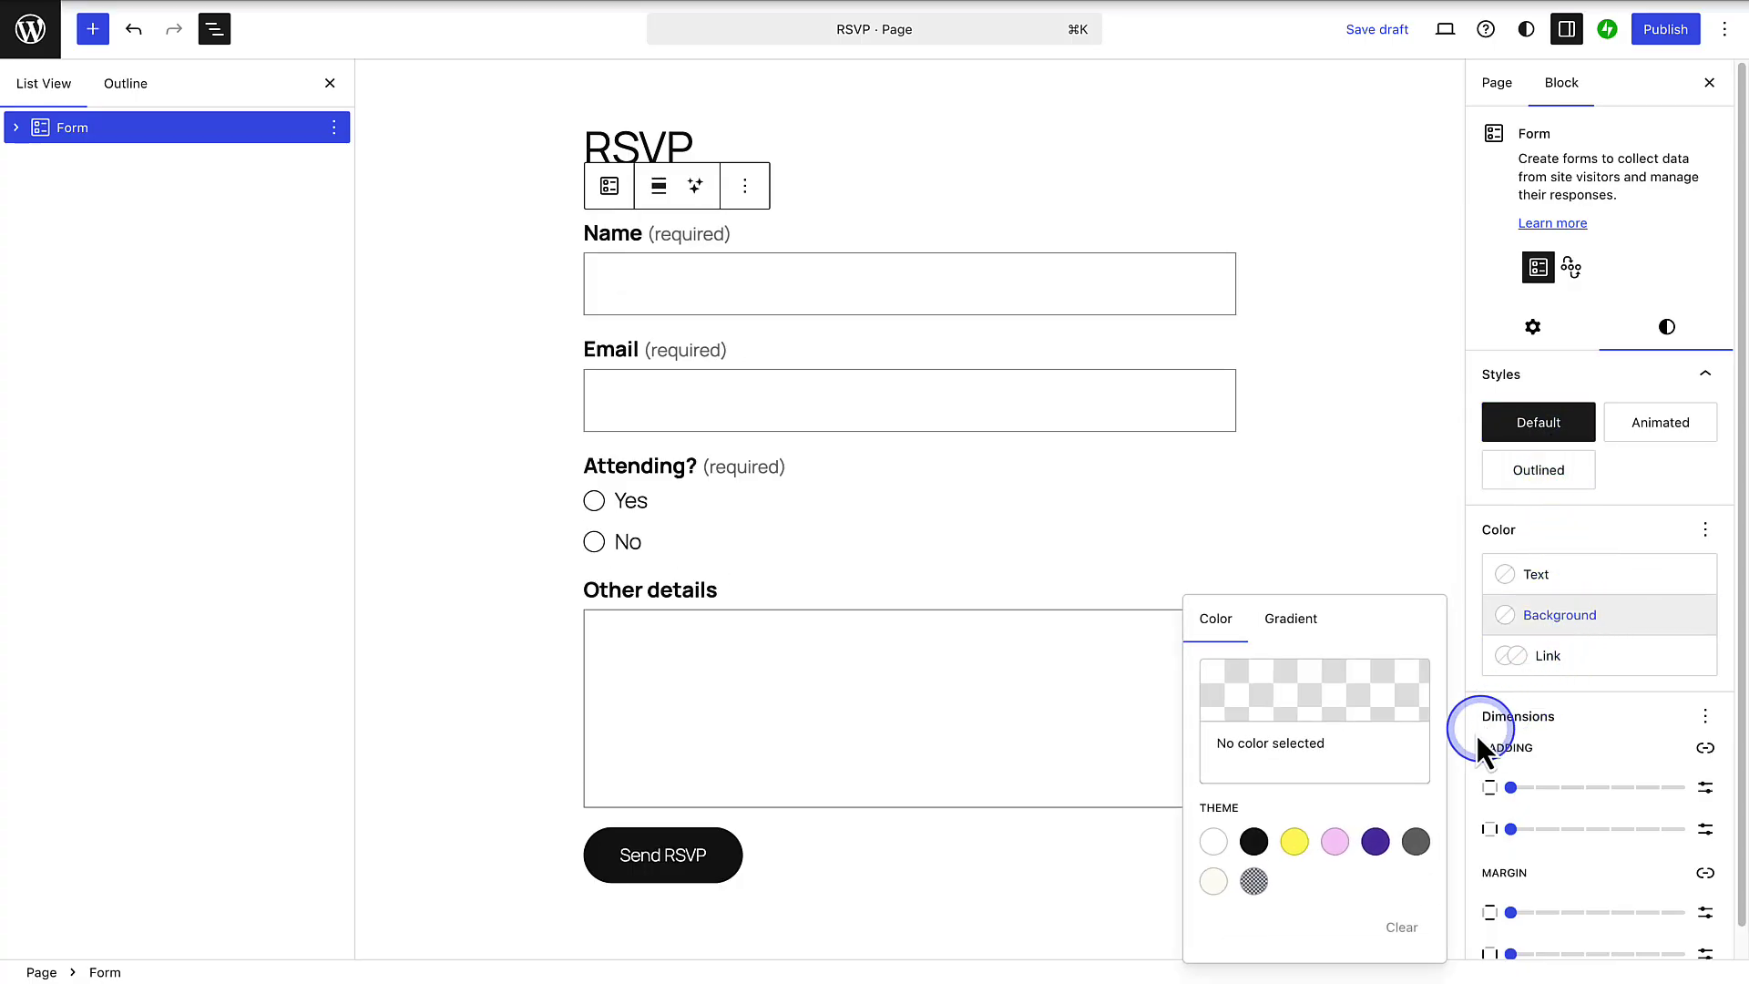
pyautogui.click(1295, 842)
pyautogui.click(1593, 763)
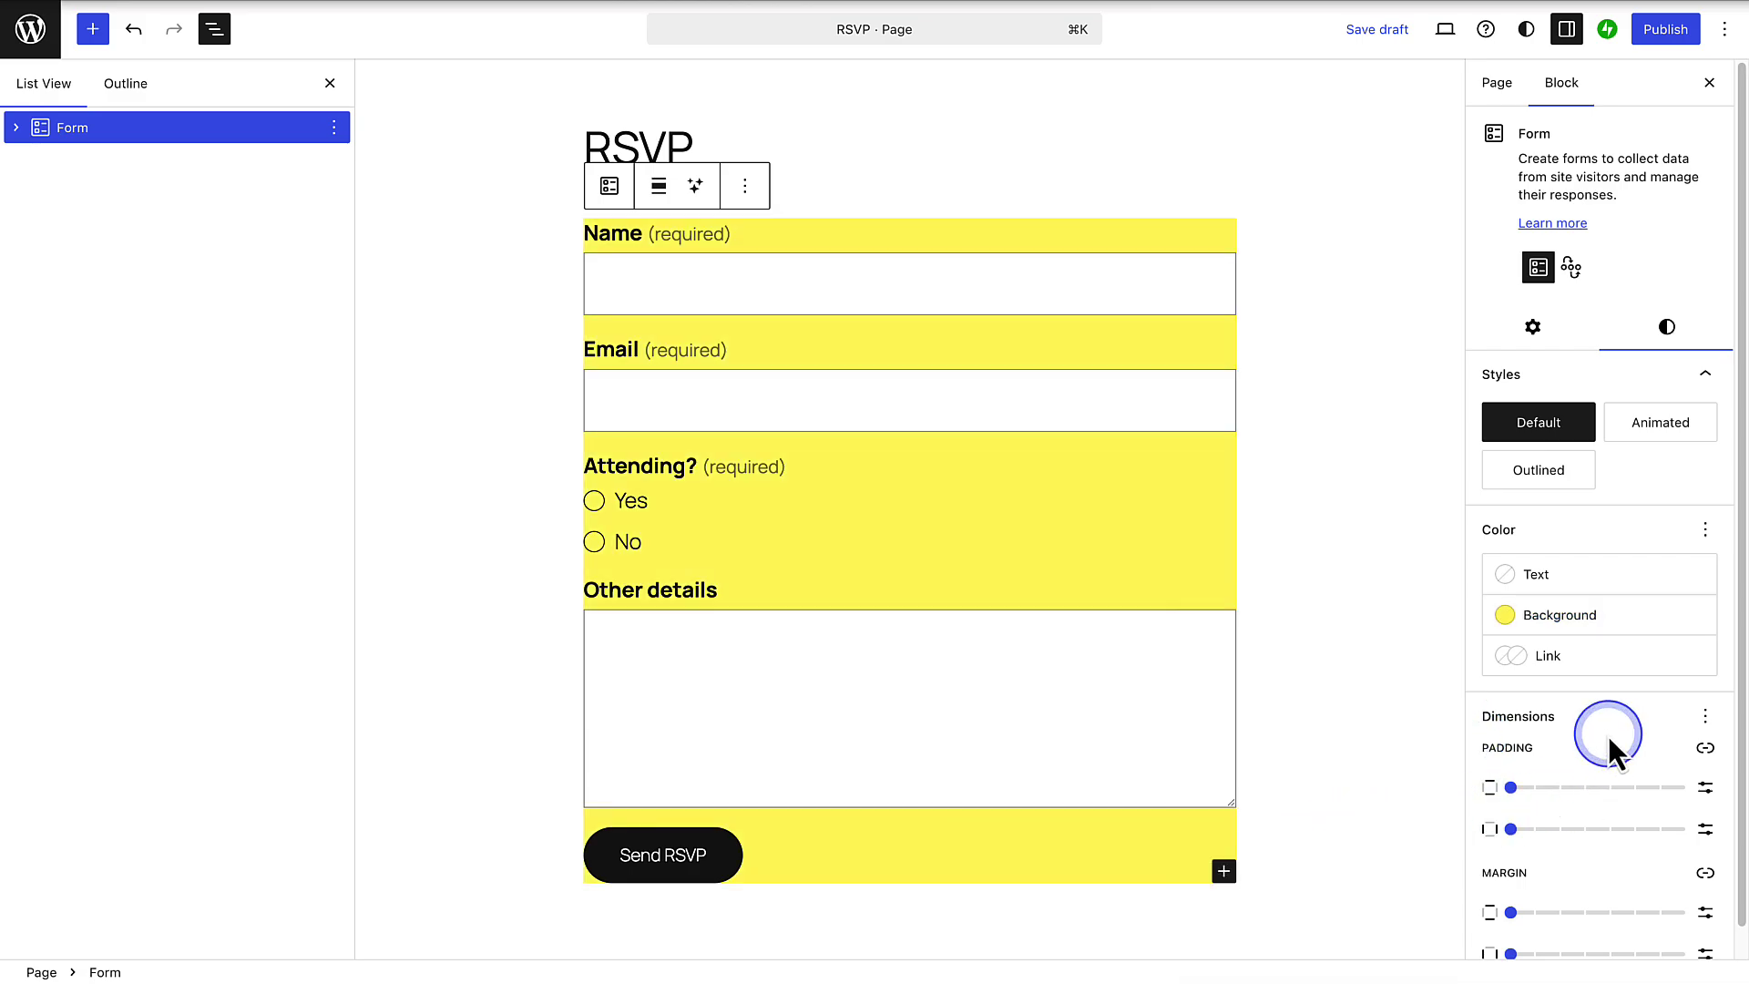
pyautogui.click(1585, 787)
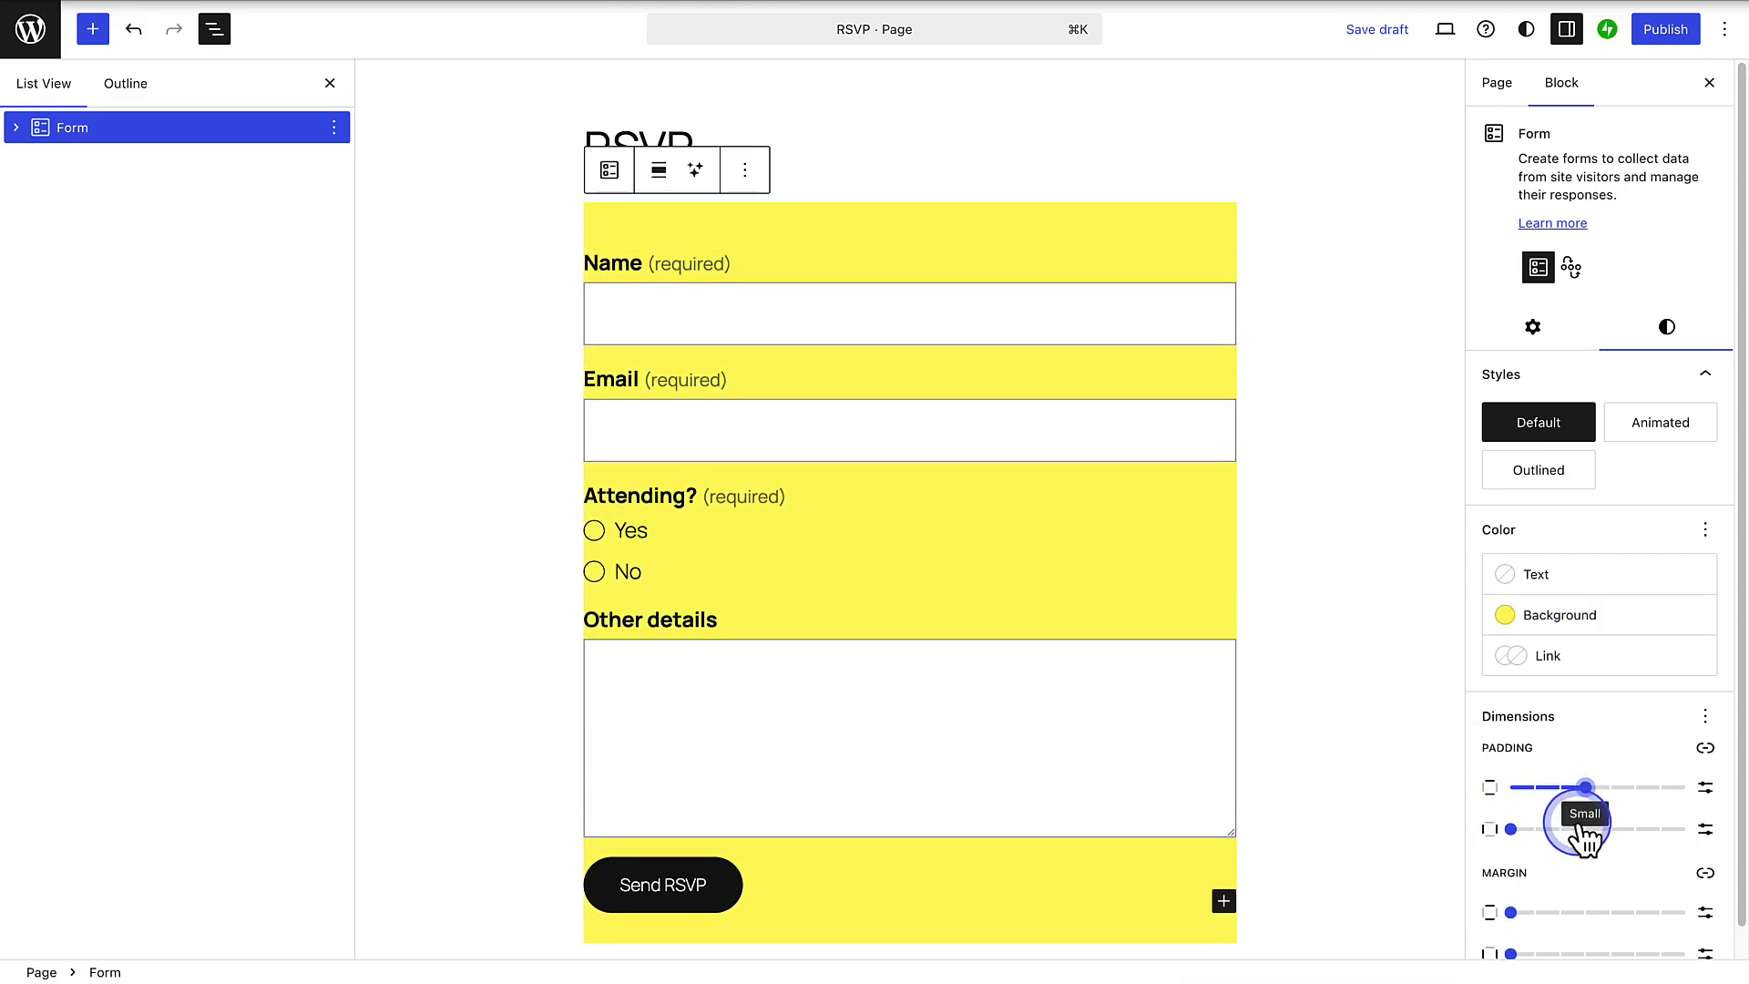
pyautogui.click(1585, 829)
pyautogui.scroll(-1, 1590, 856)
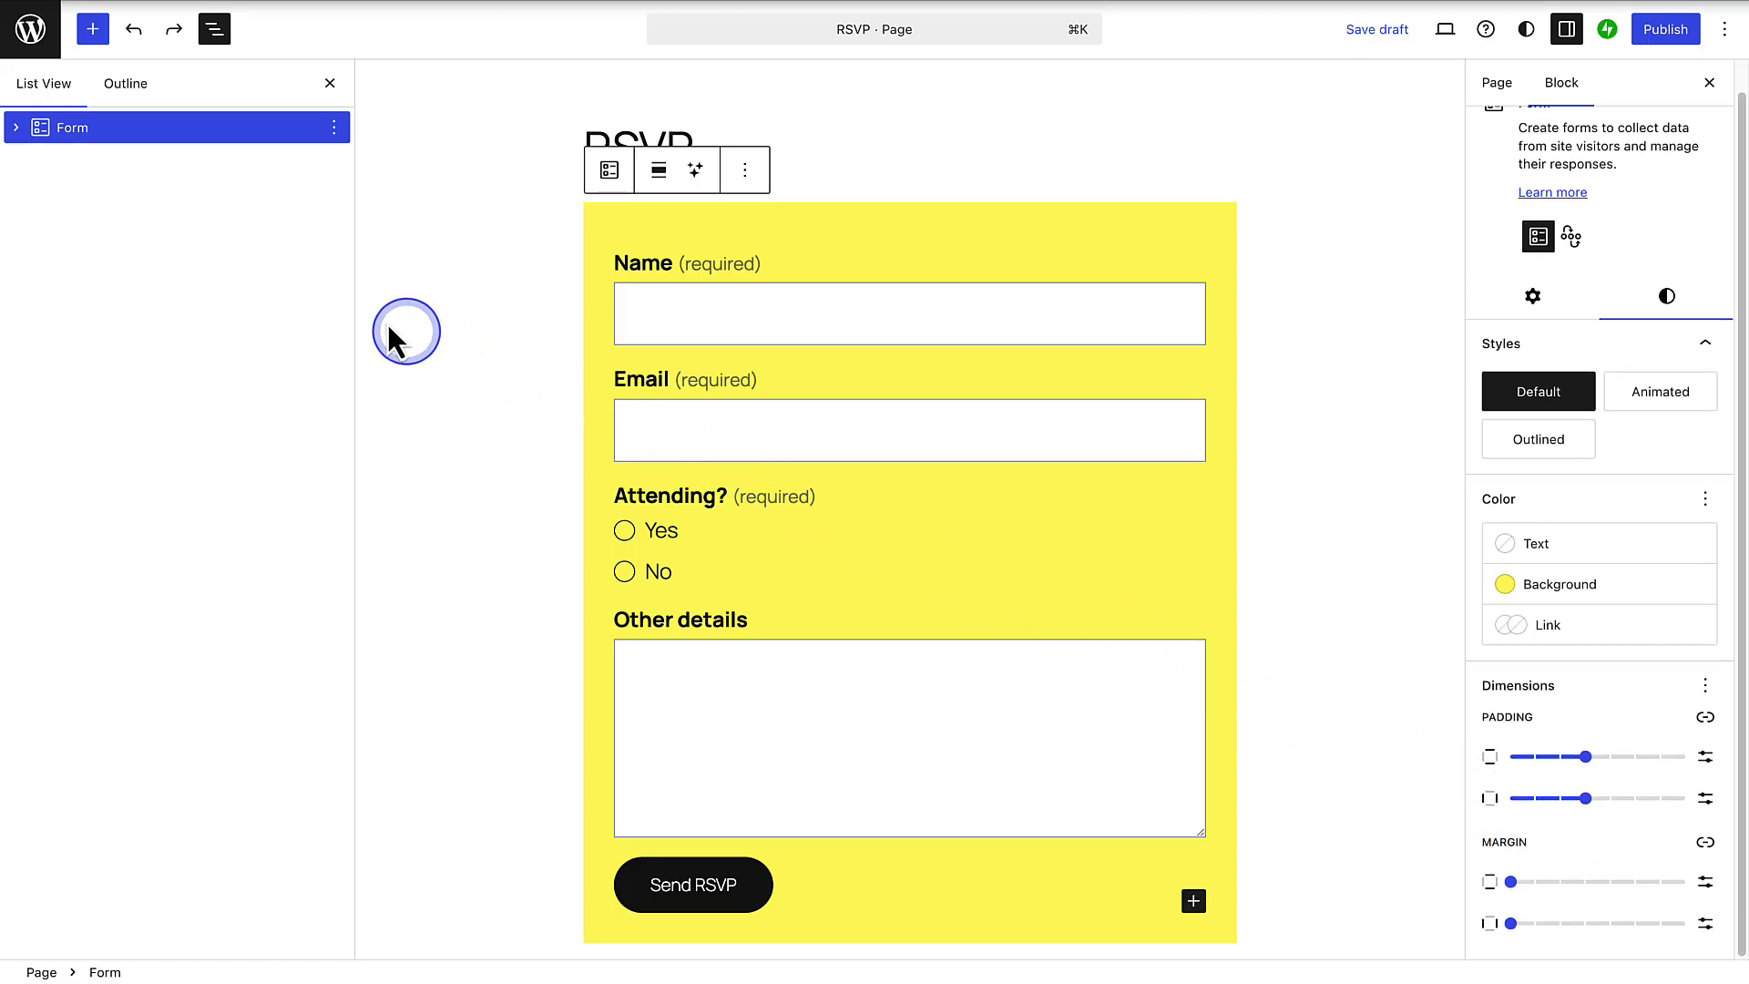
# Set the Name and Email fields to 50% width, keeping Sync fields style on.
pyautogui.click(17, 129)
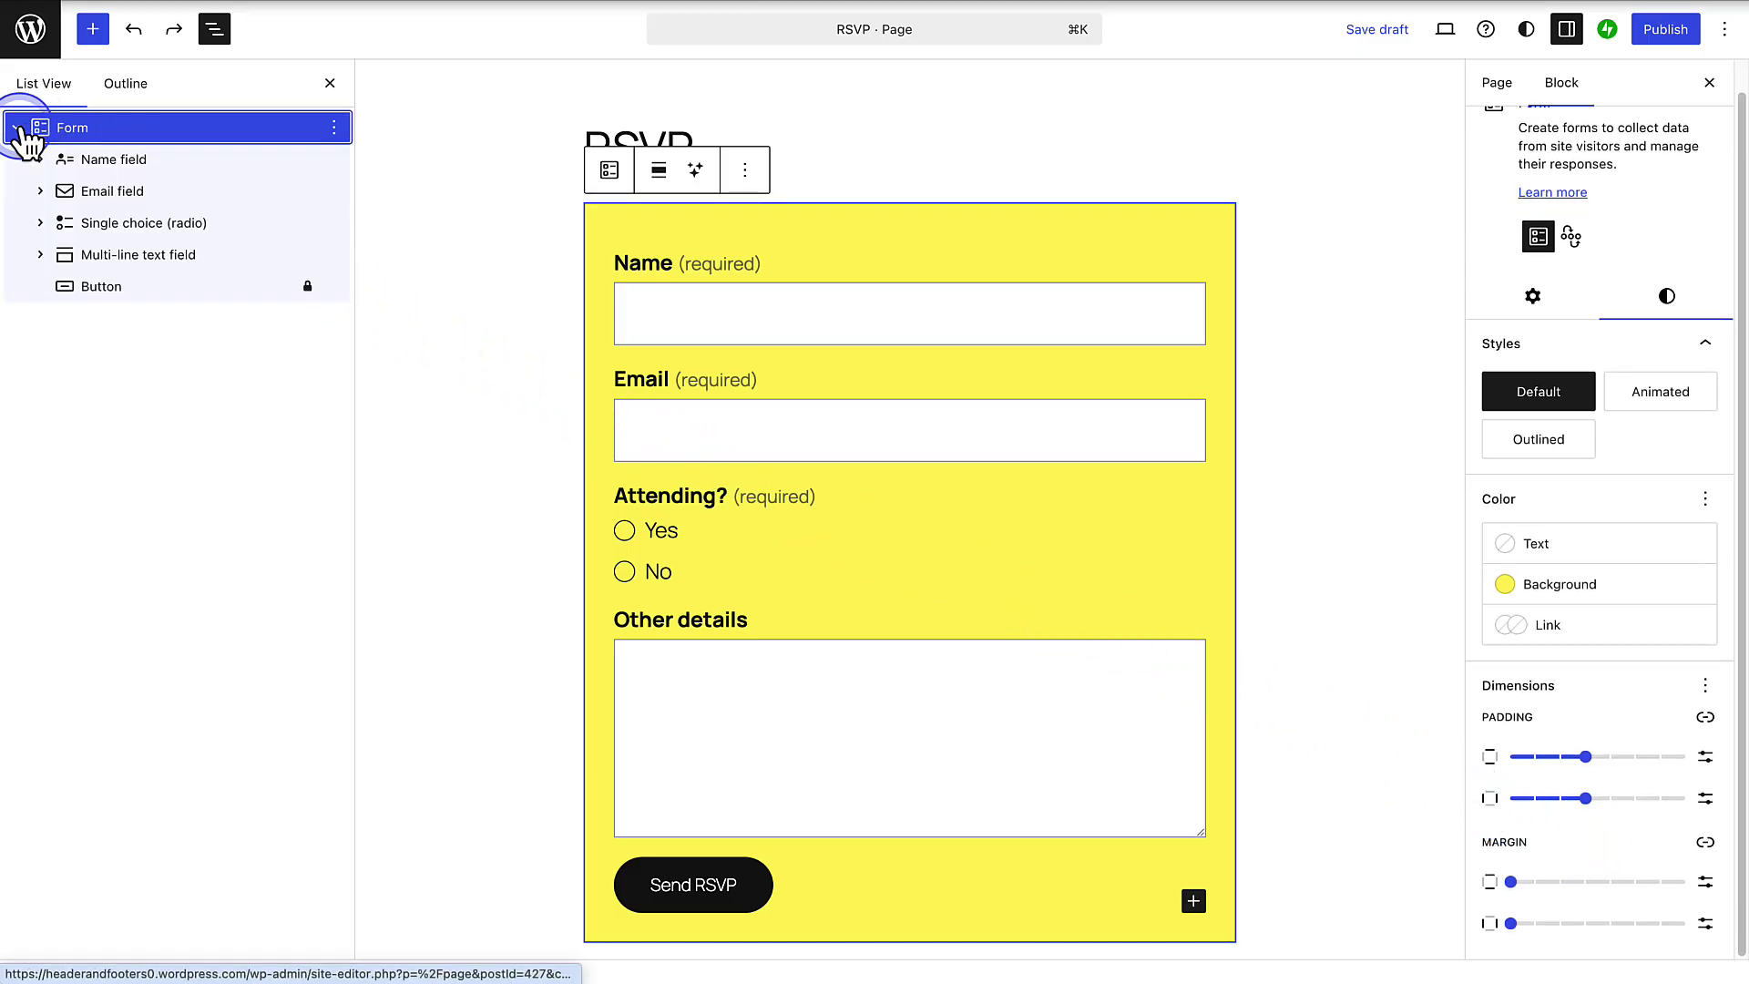
pyautogui.click(104, 160)
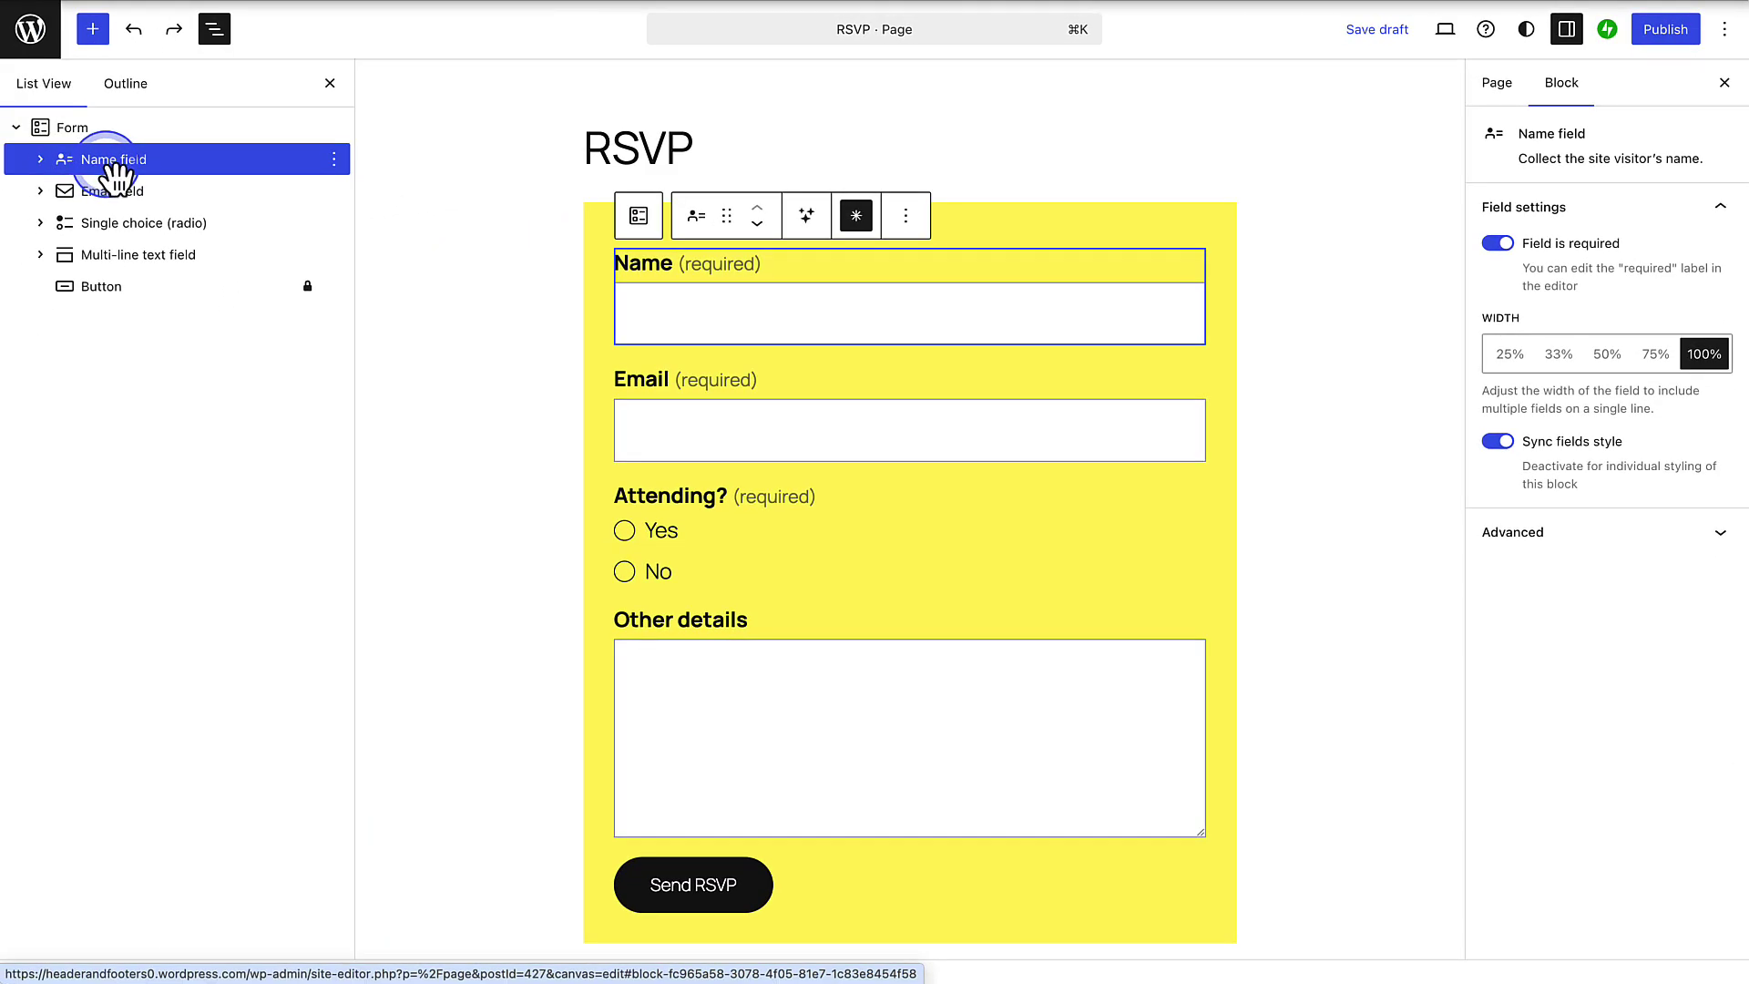
pyautogui.click(1606, 357)
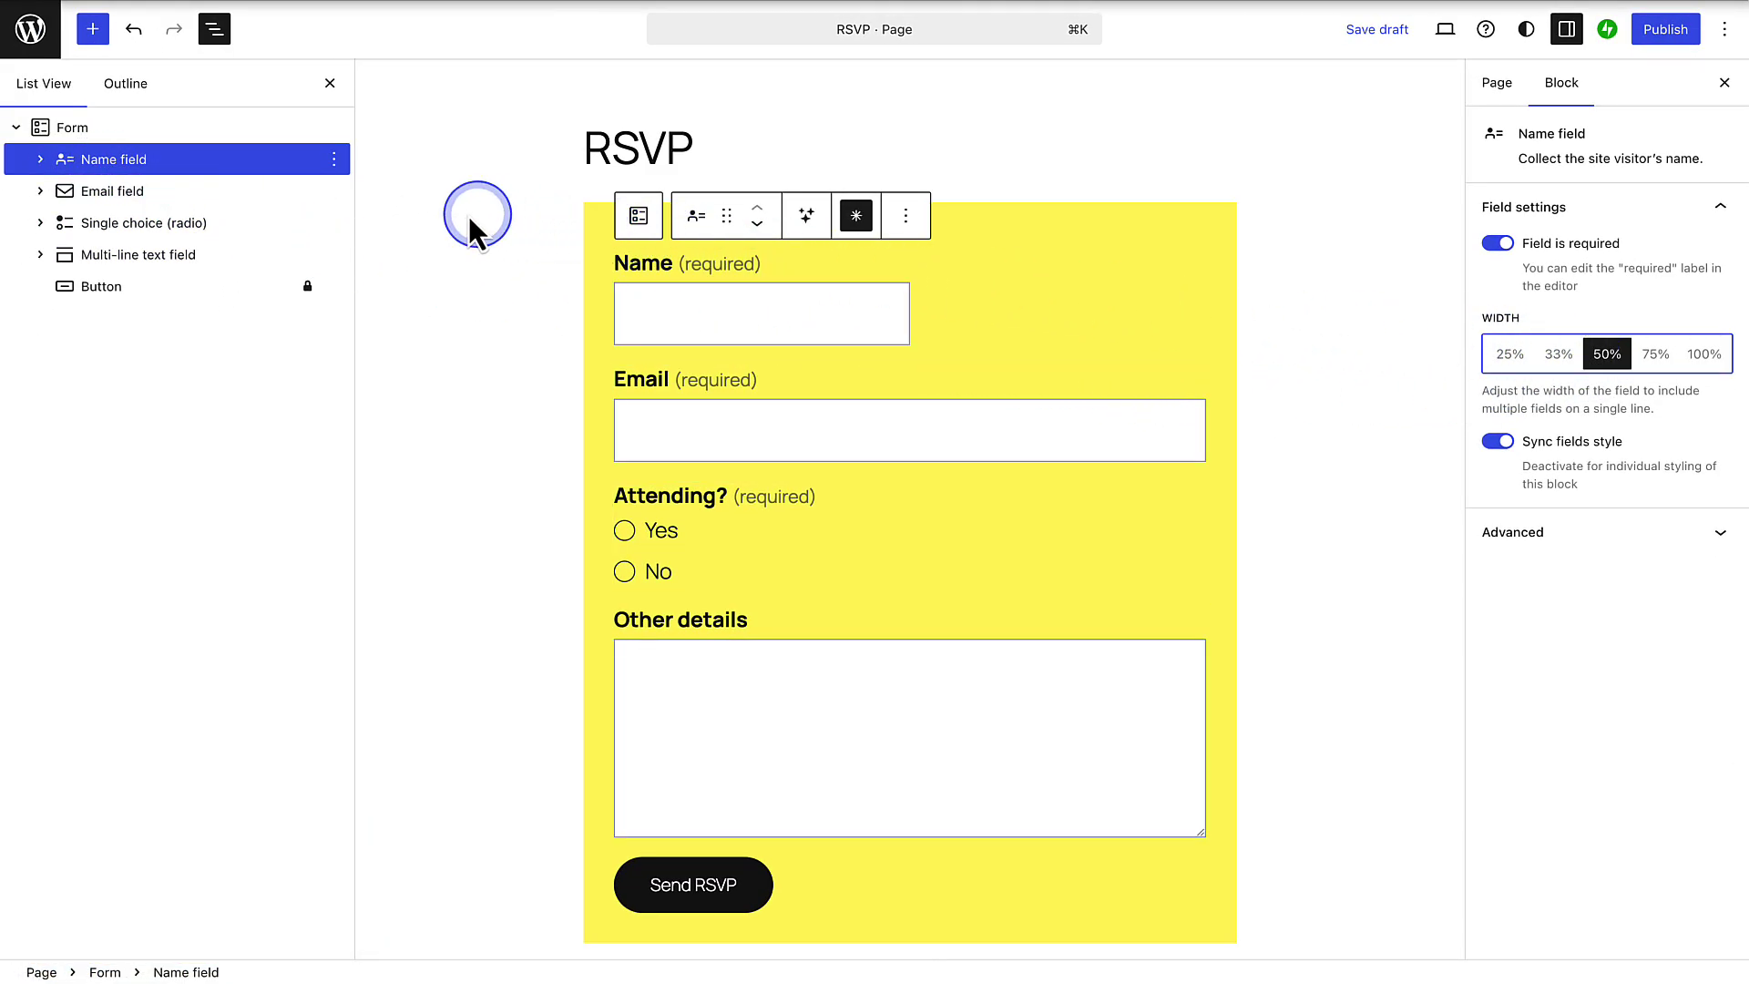
pyautogui.click(271, 205)
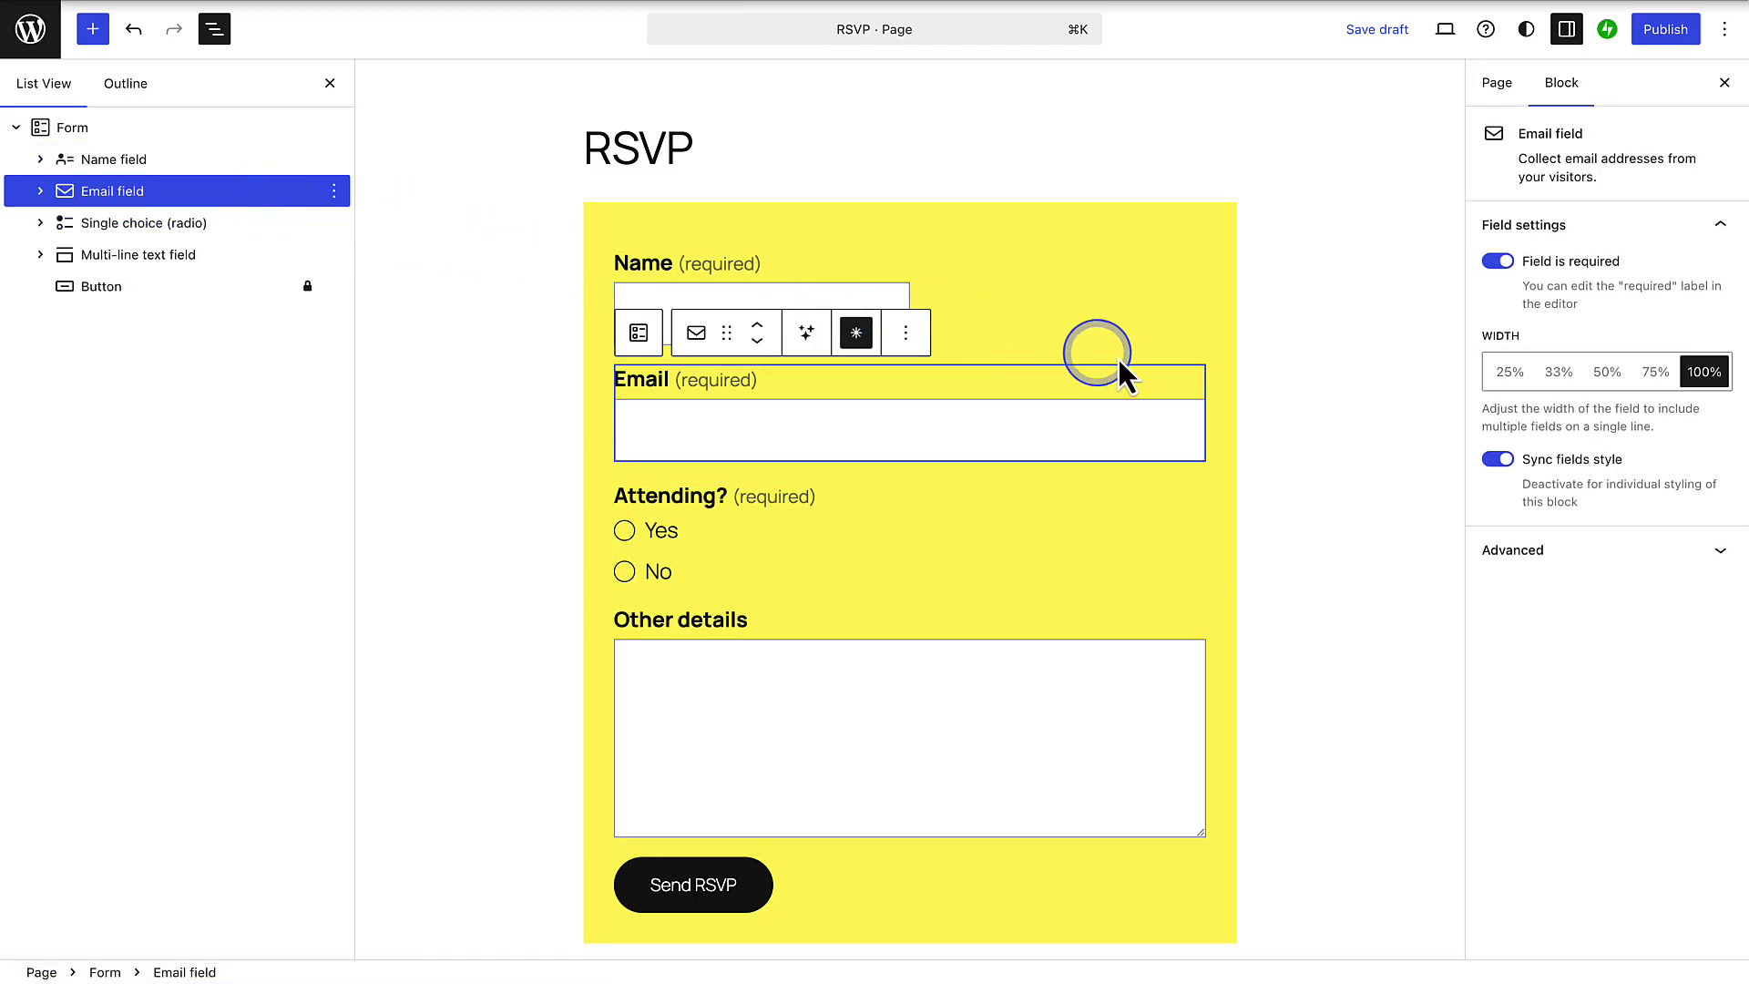
pyautogui.click(1607, 373)
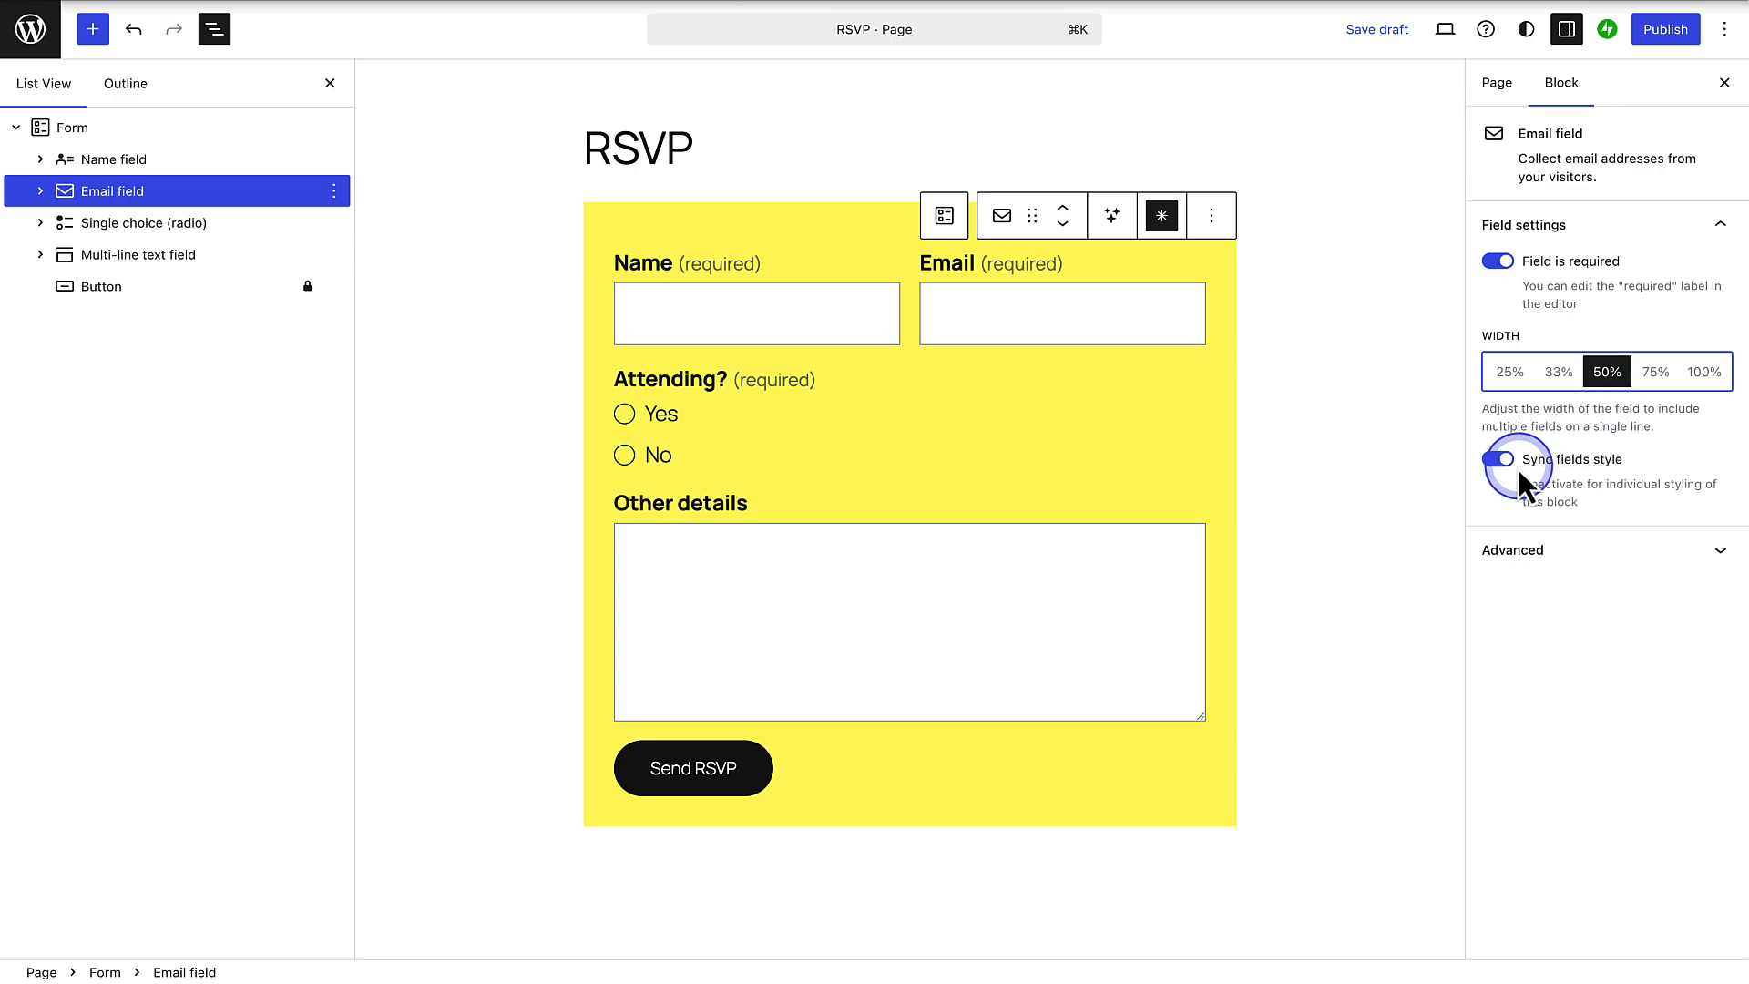
pyautogui.click(1501, 460)
pyautogui.click(1498, 460)
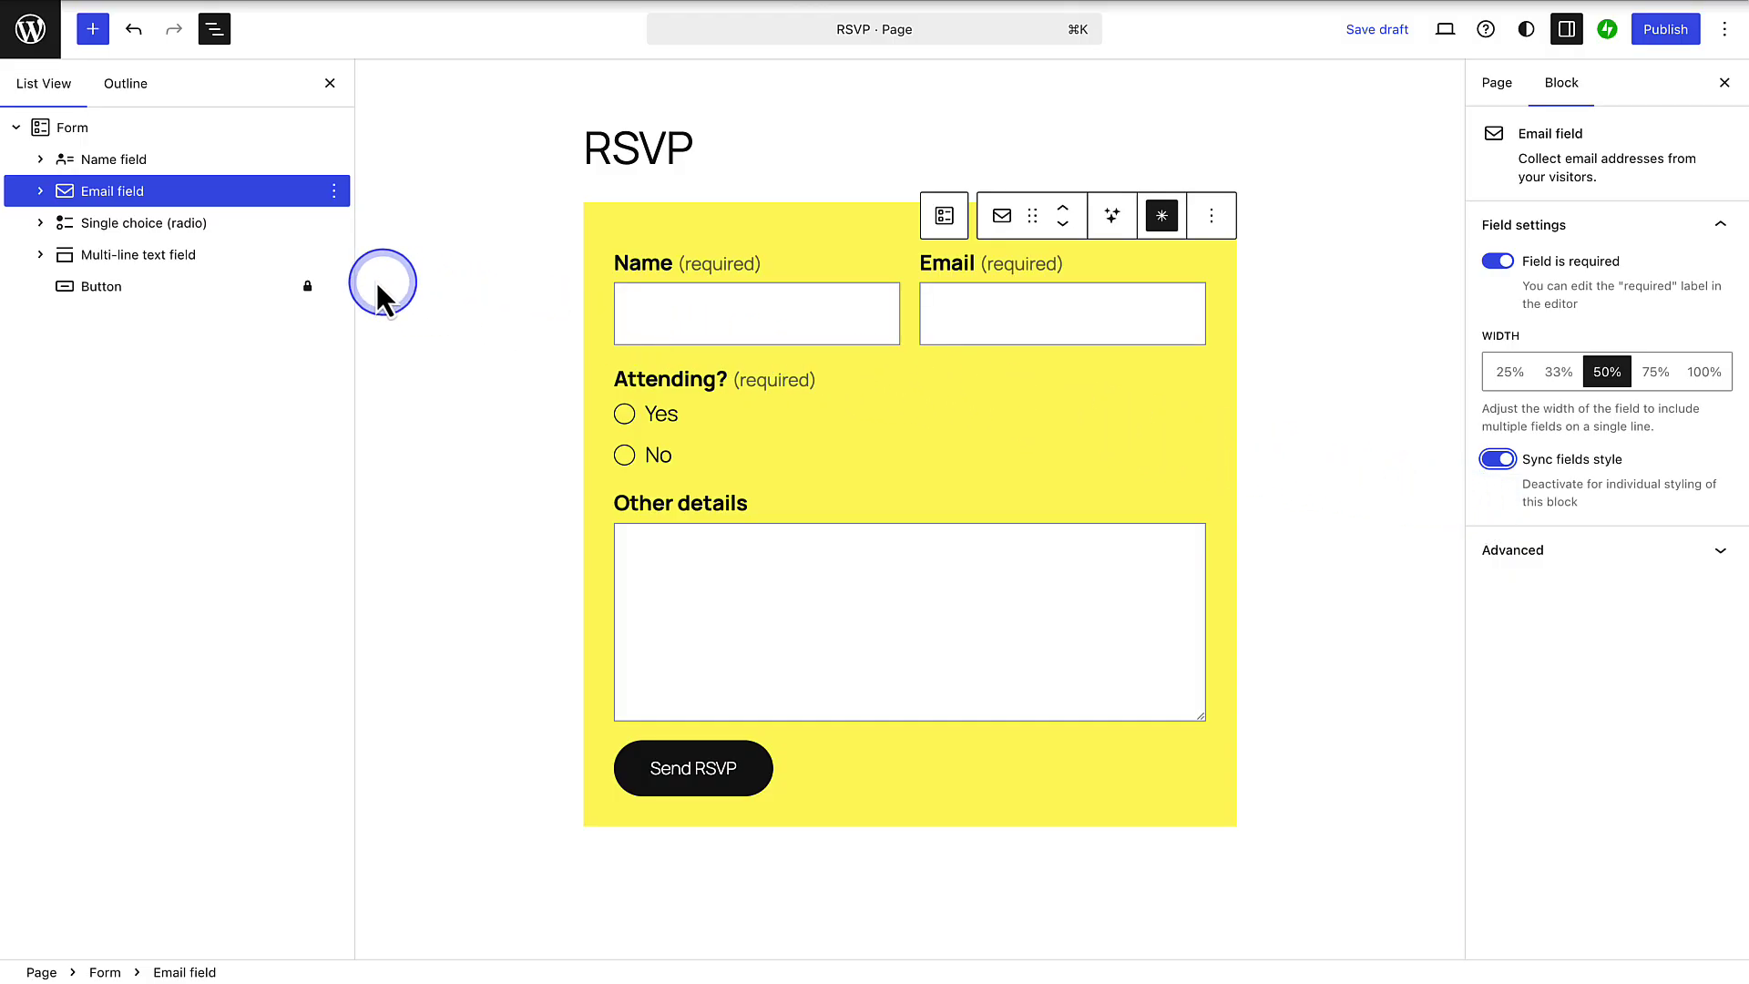
# Set the form labels' font size to L, after briefly trying XL.
pyautogui.click(43, 192)
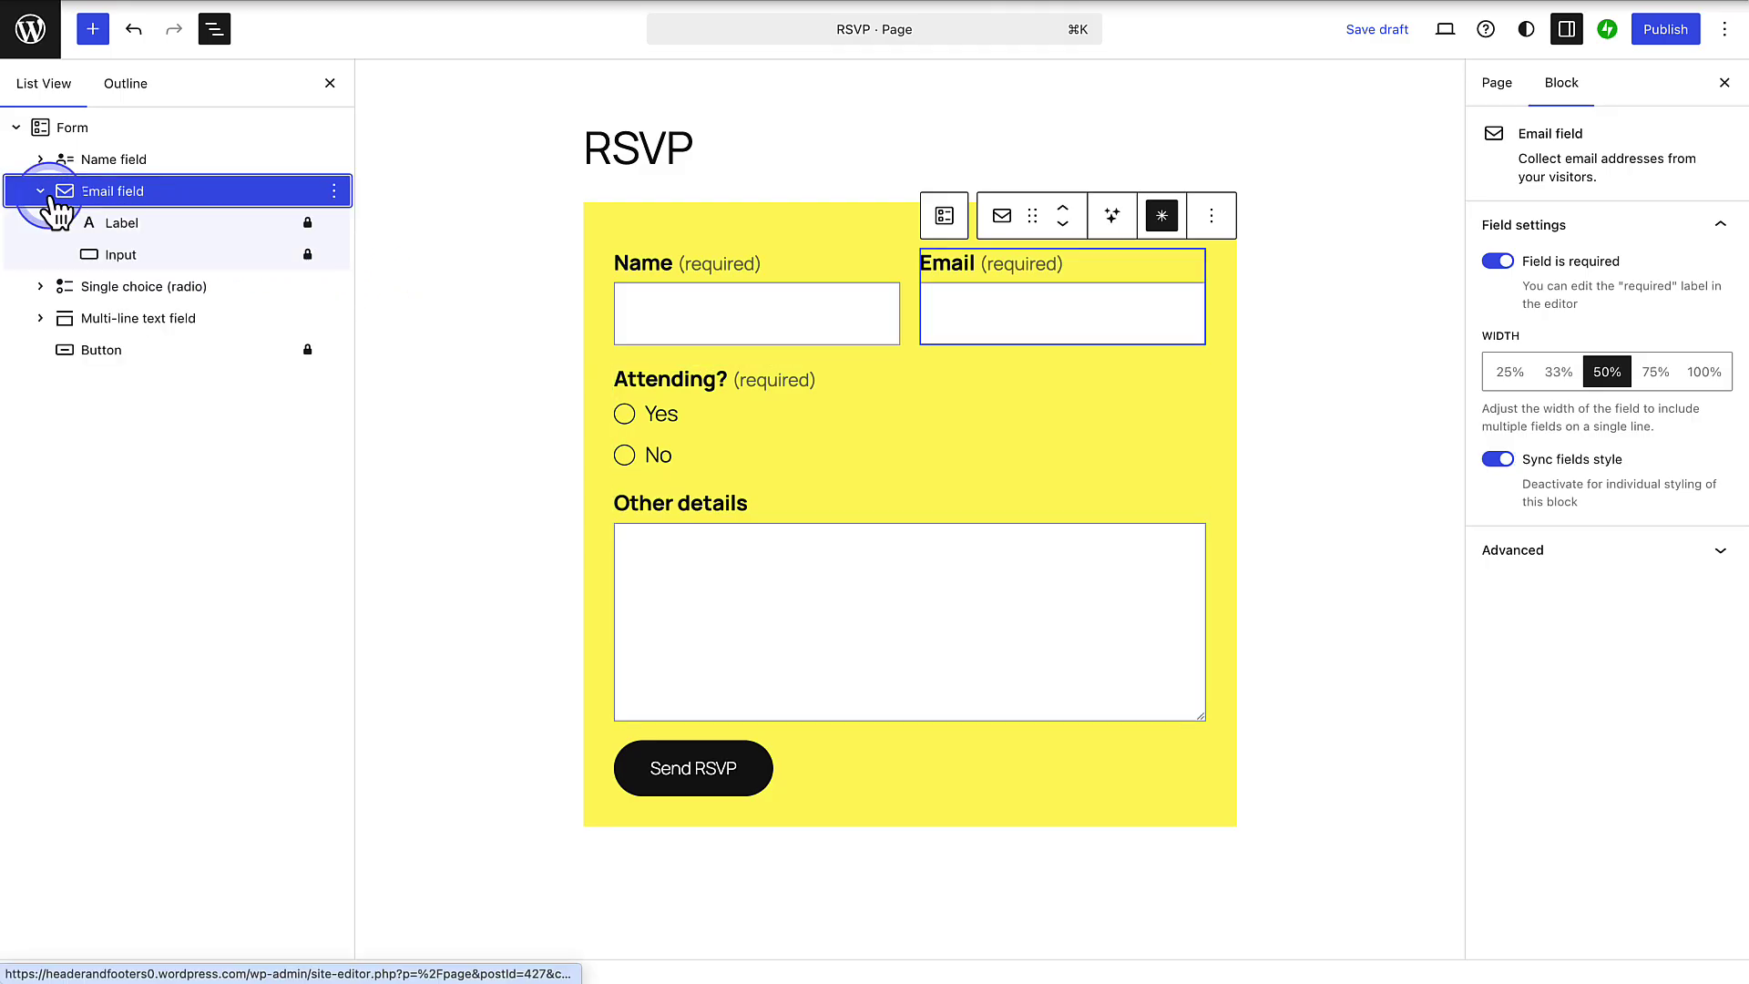
pyautogui.click(112, 228)
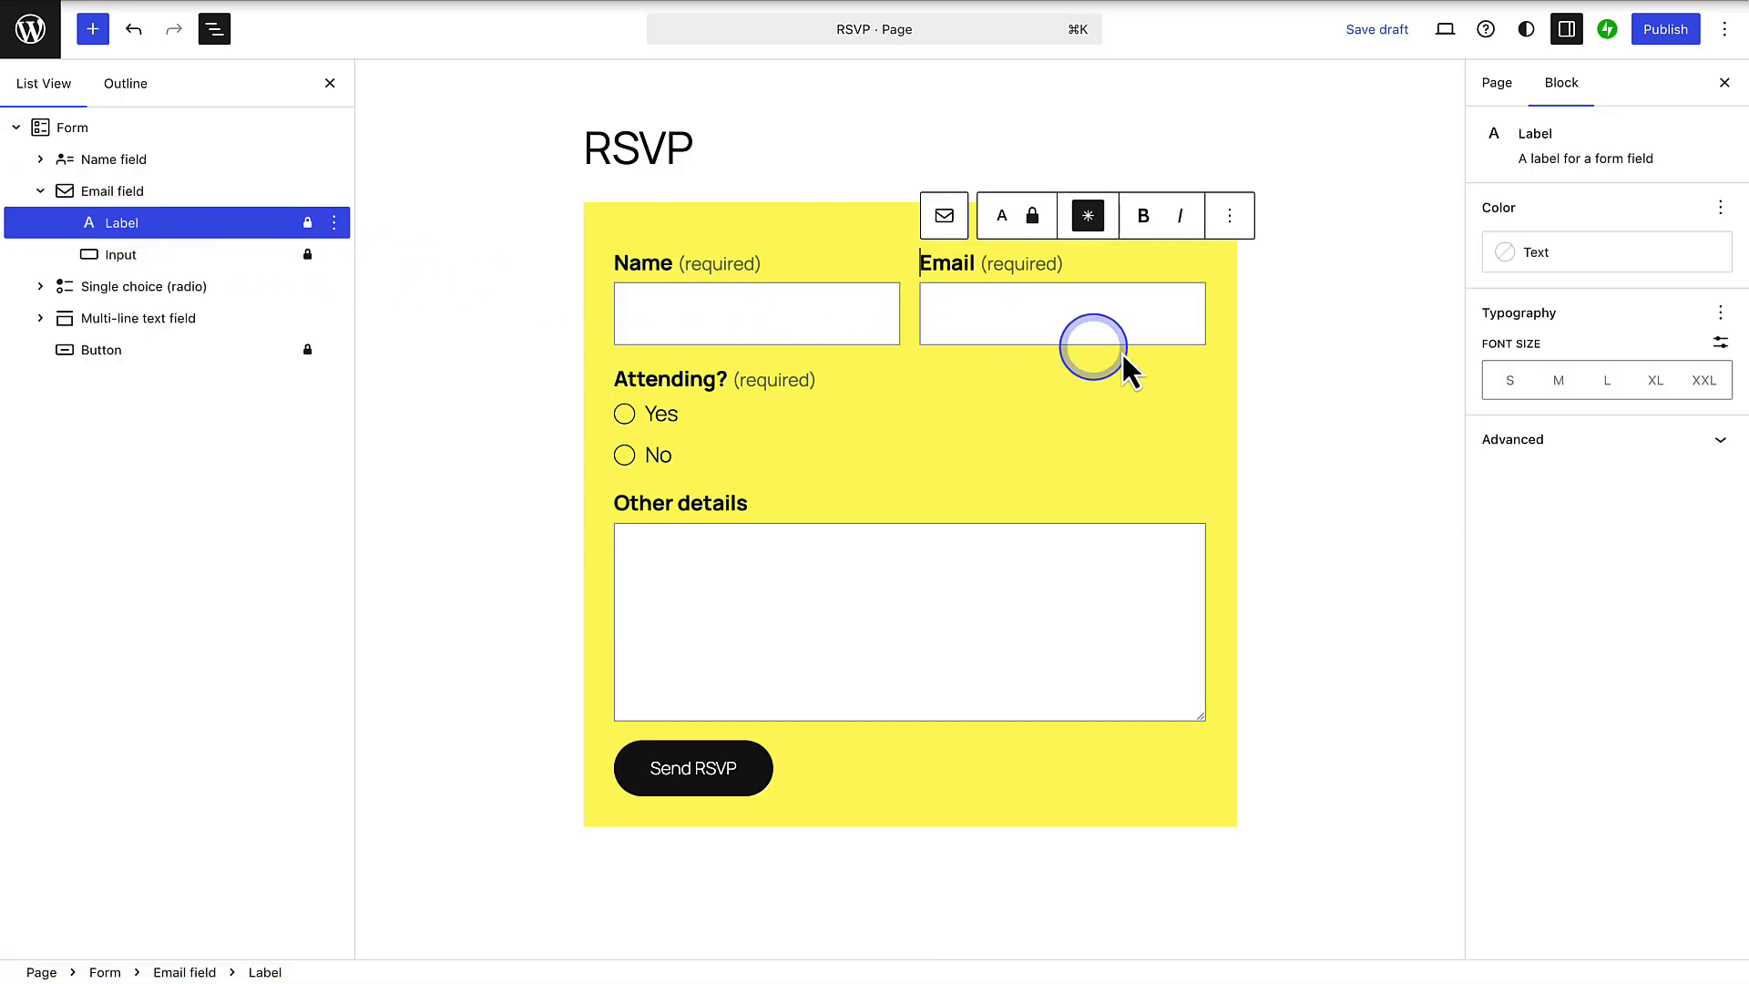
pyautogui.click(1656, 383)
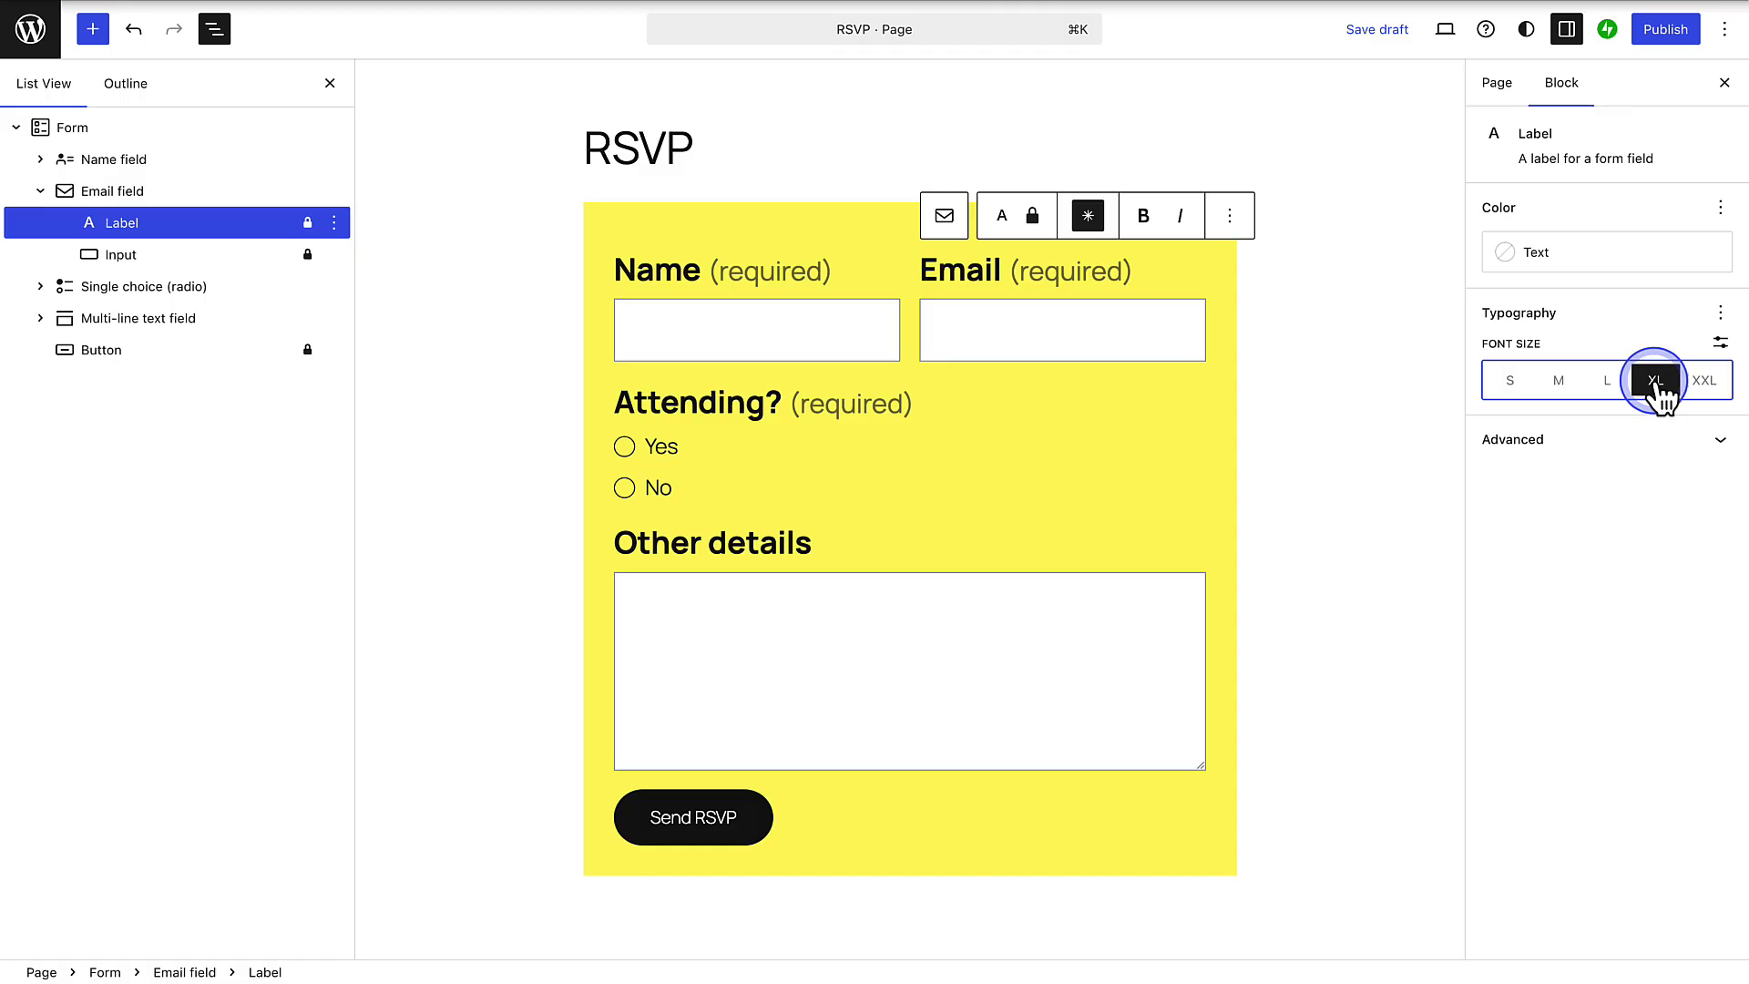
pyautogui.click(1609, 383)
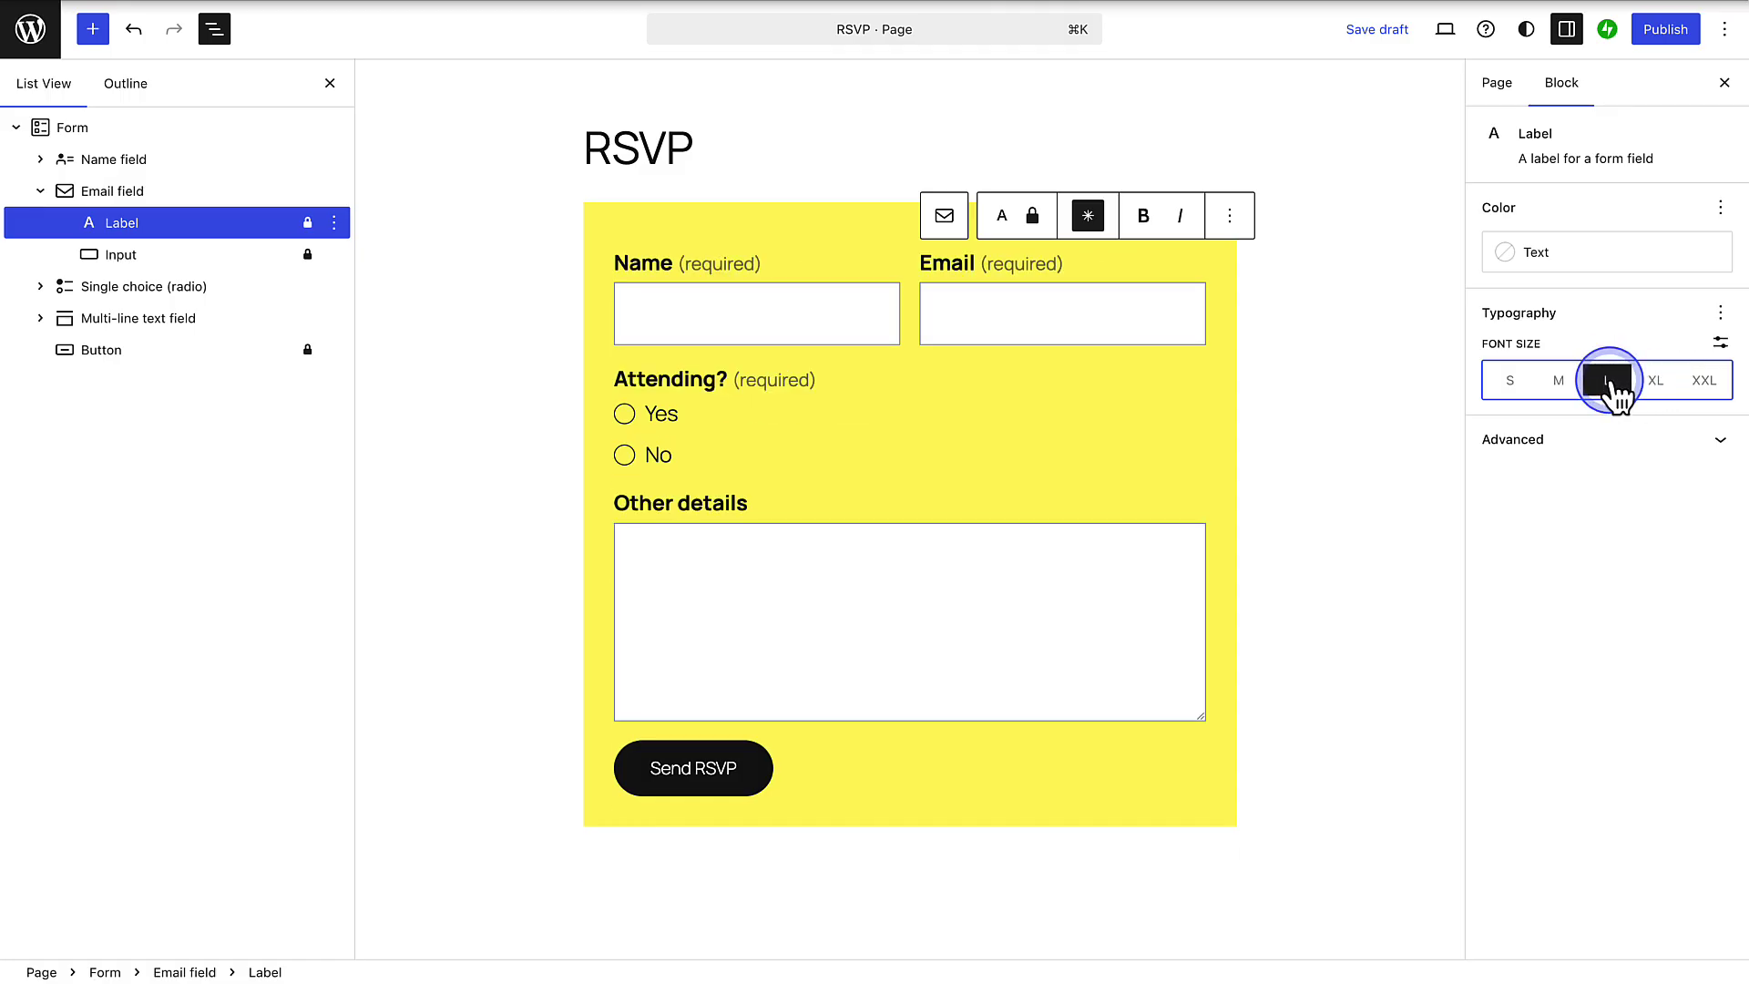
pyautogui.click(1590, 257)
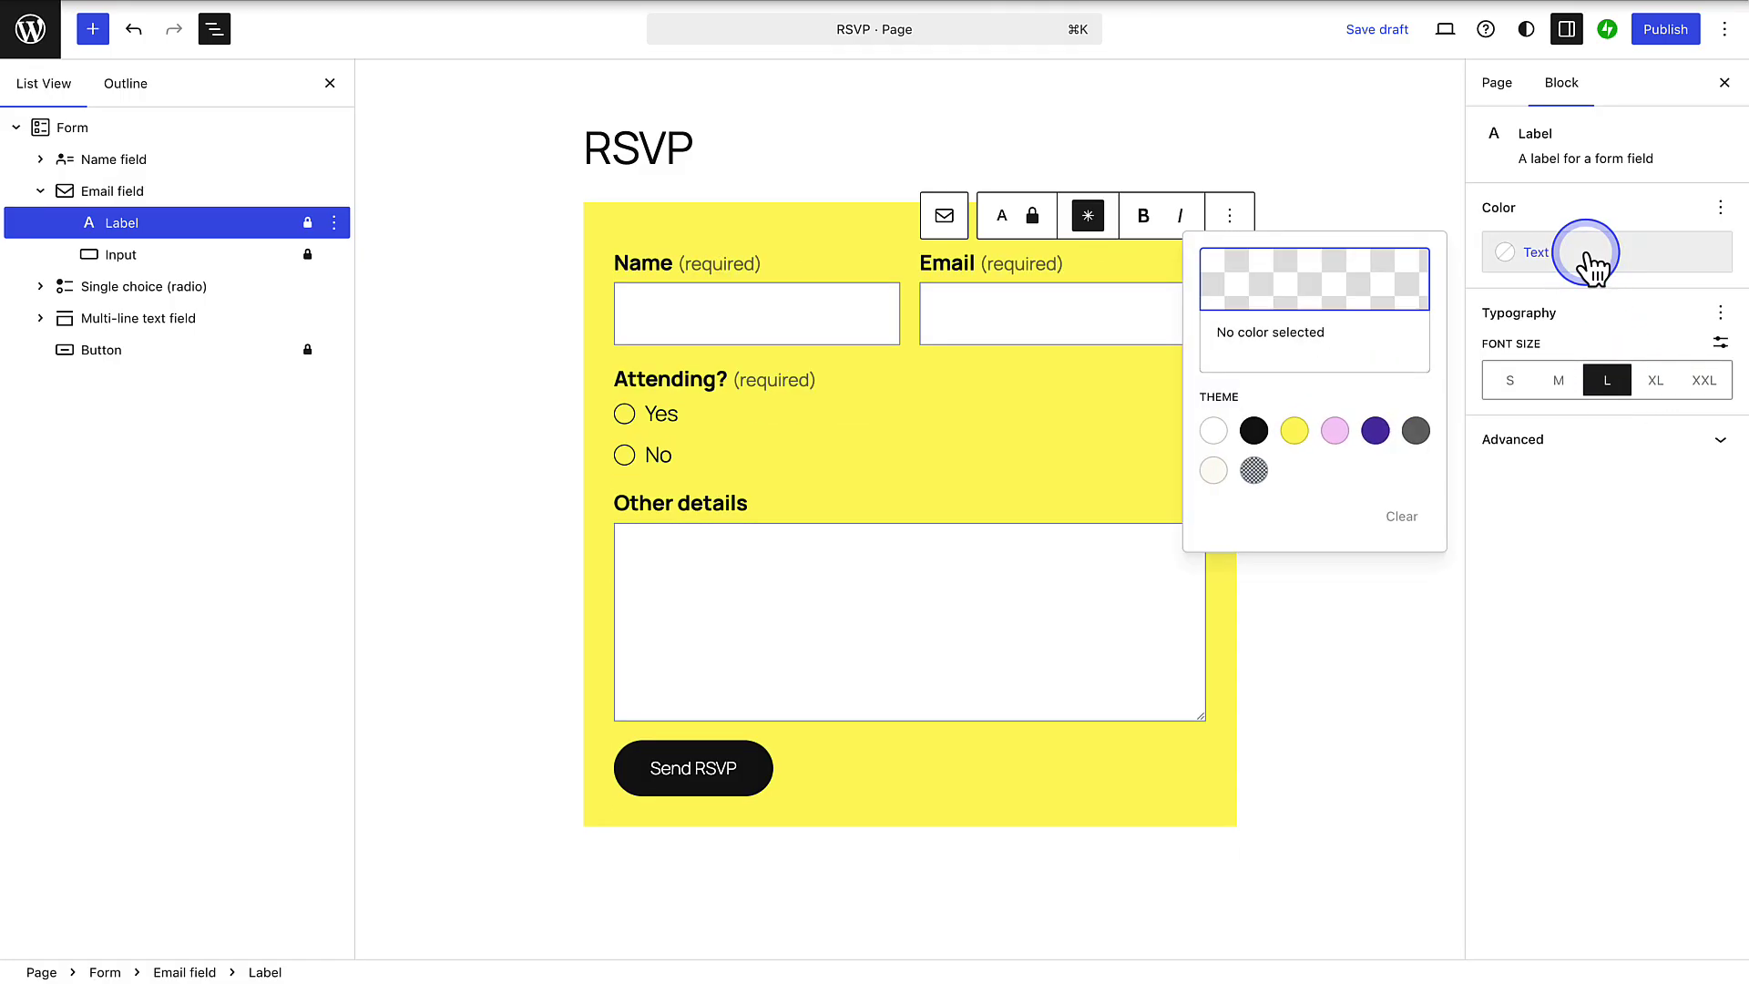
pyautogui.click(1590, 259)
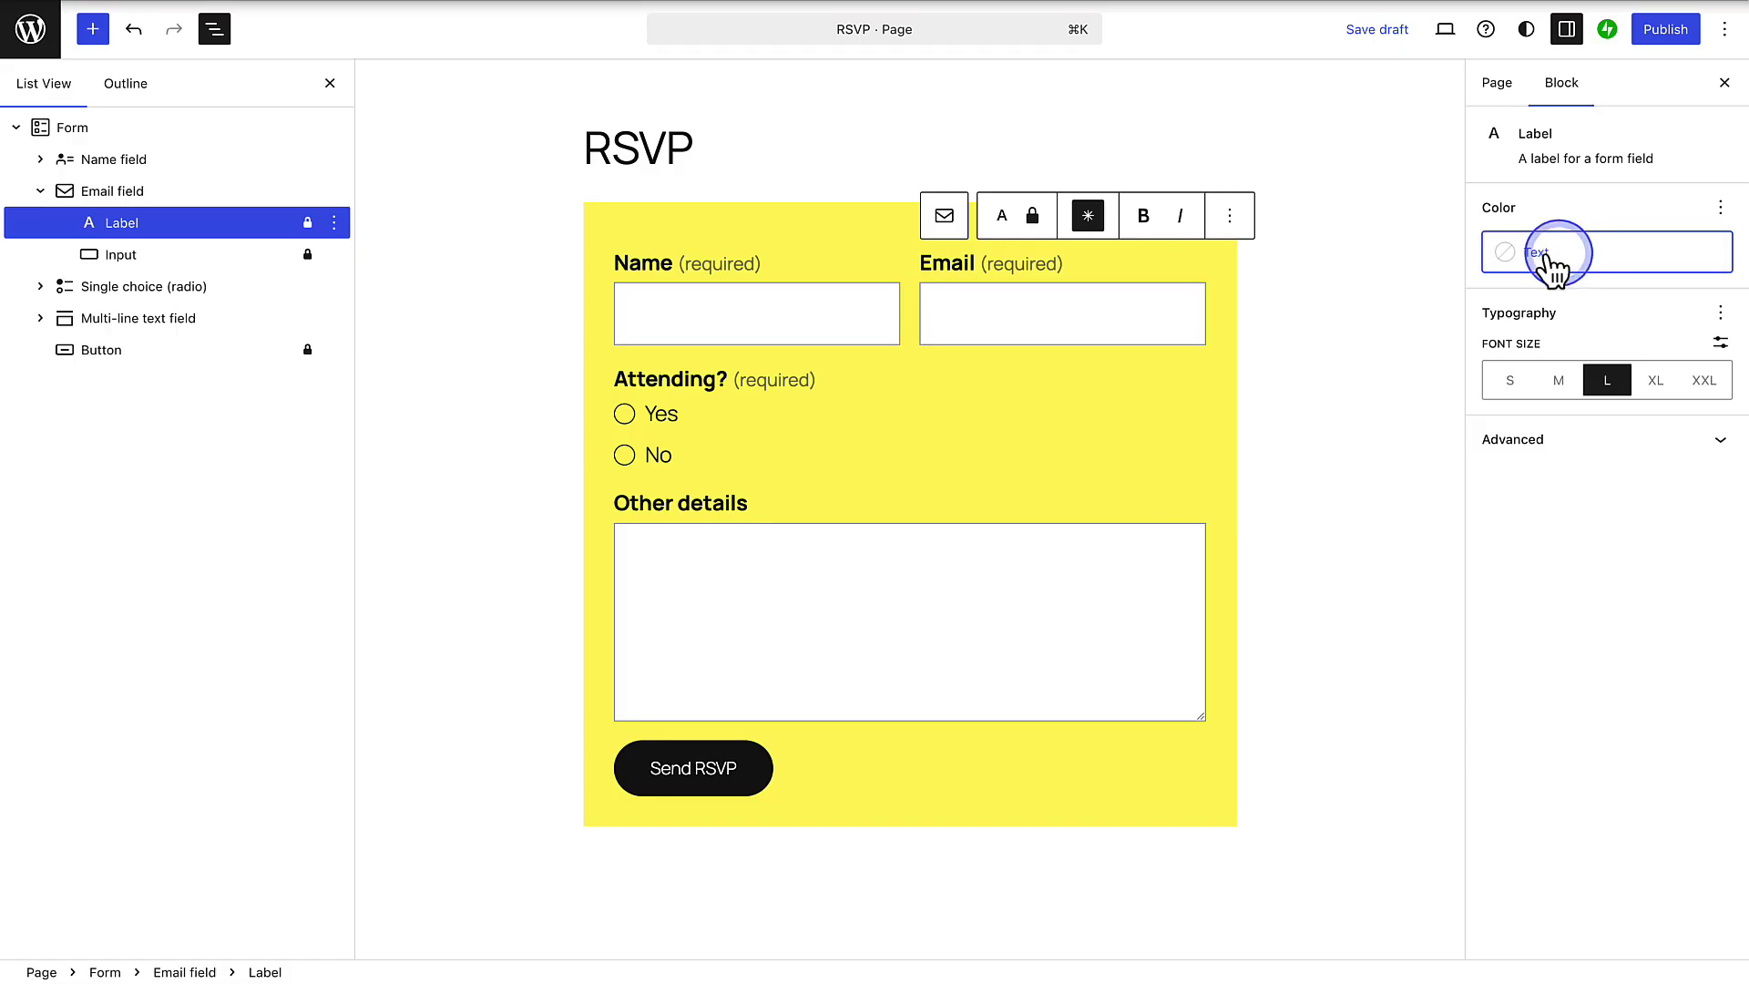
# Give the inputs Accent 4 dark grey text, 4 px borders and 20 px corner radius.
pyautogui.click(173, 256)
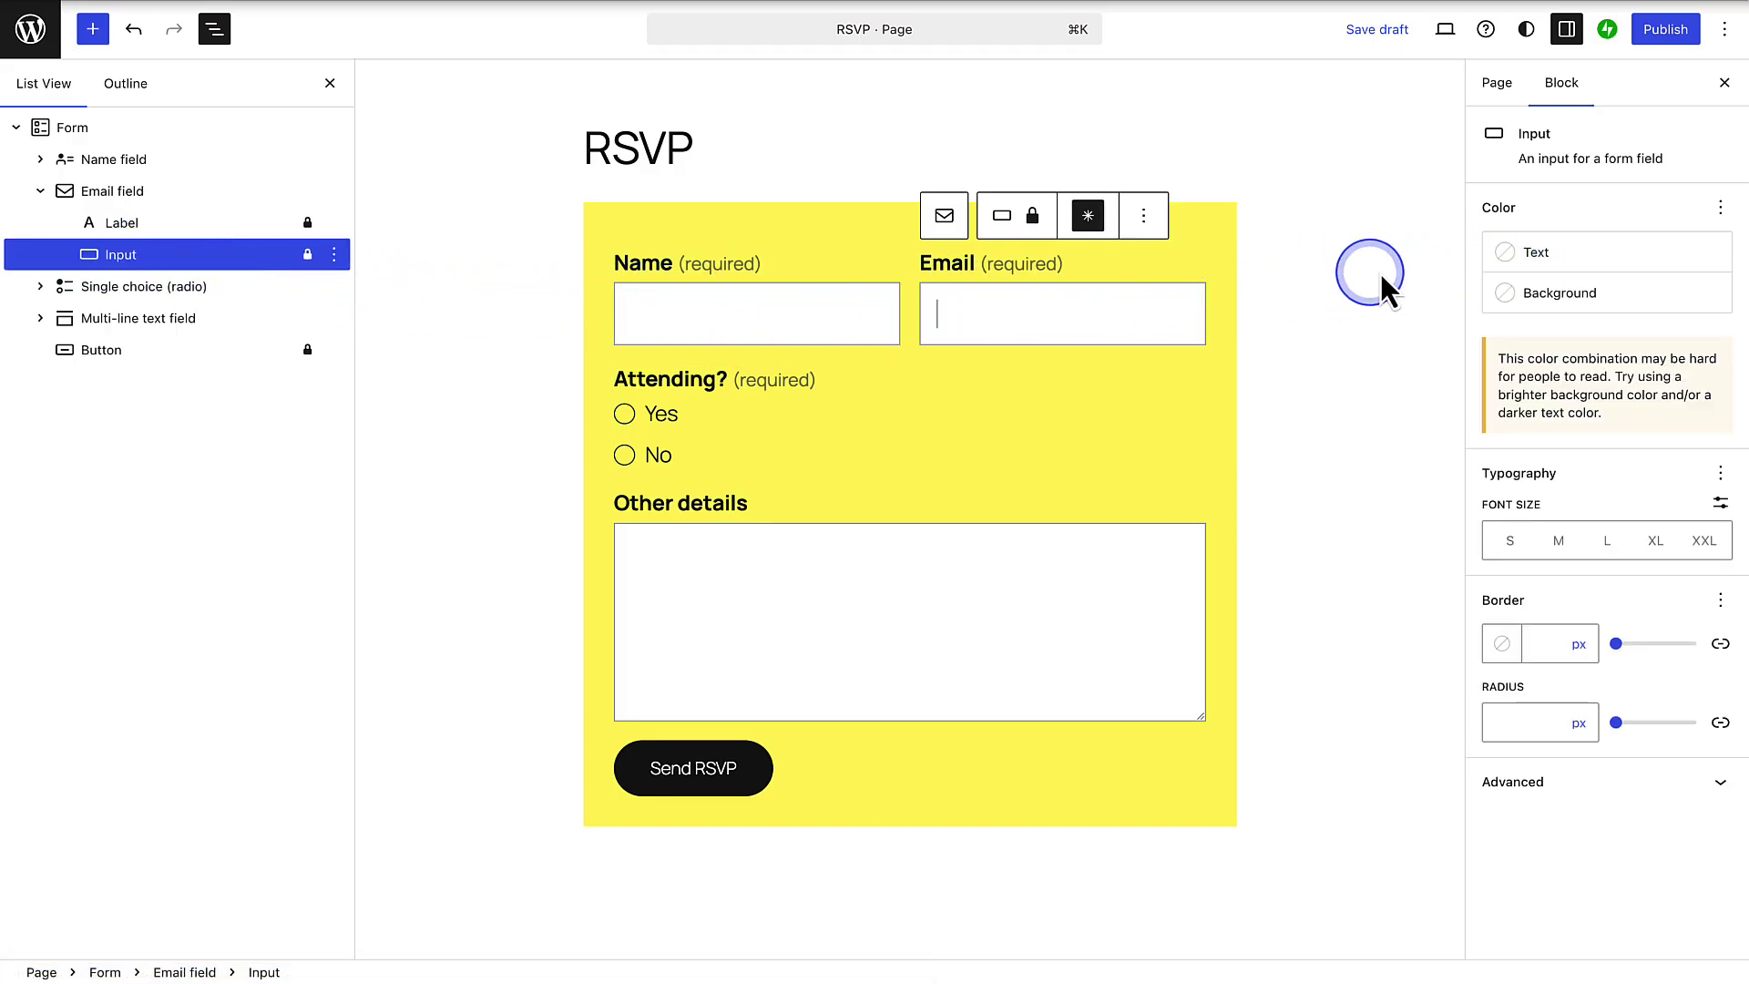
pyautogui.click(1542, 257)
pyautogui.click(1416, 430)
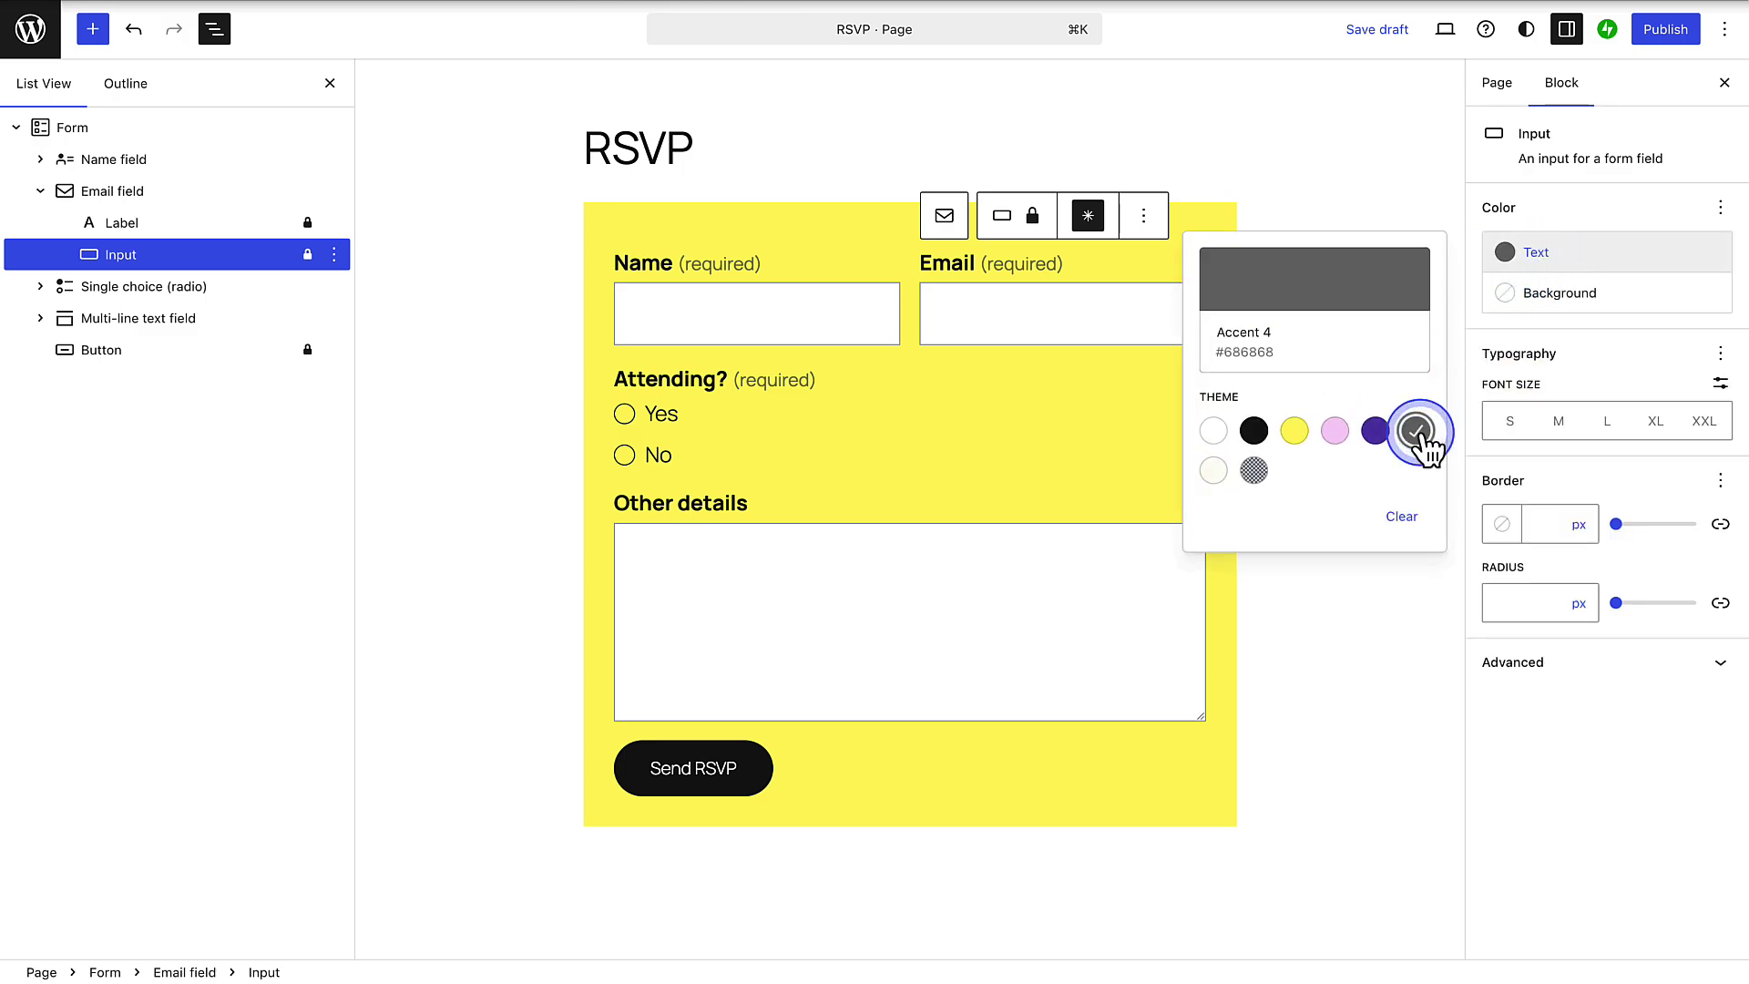
pyautogui.click(1652, 359)
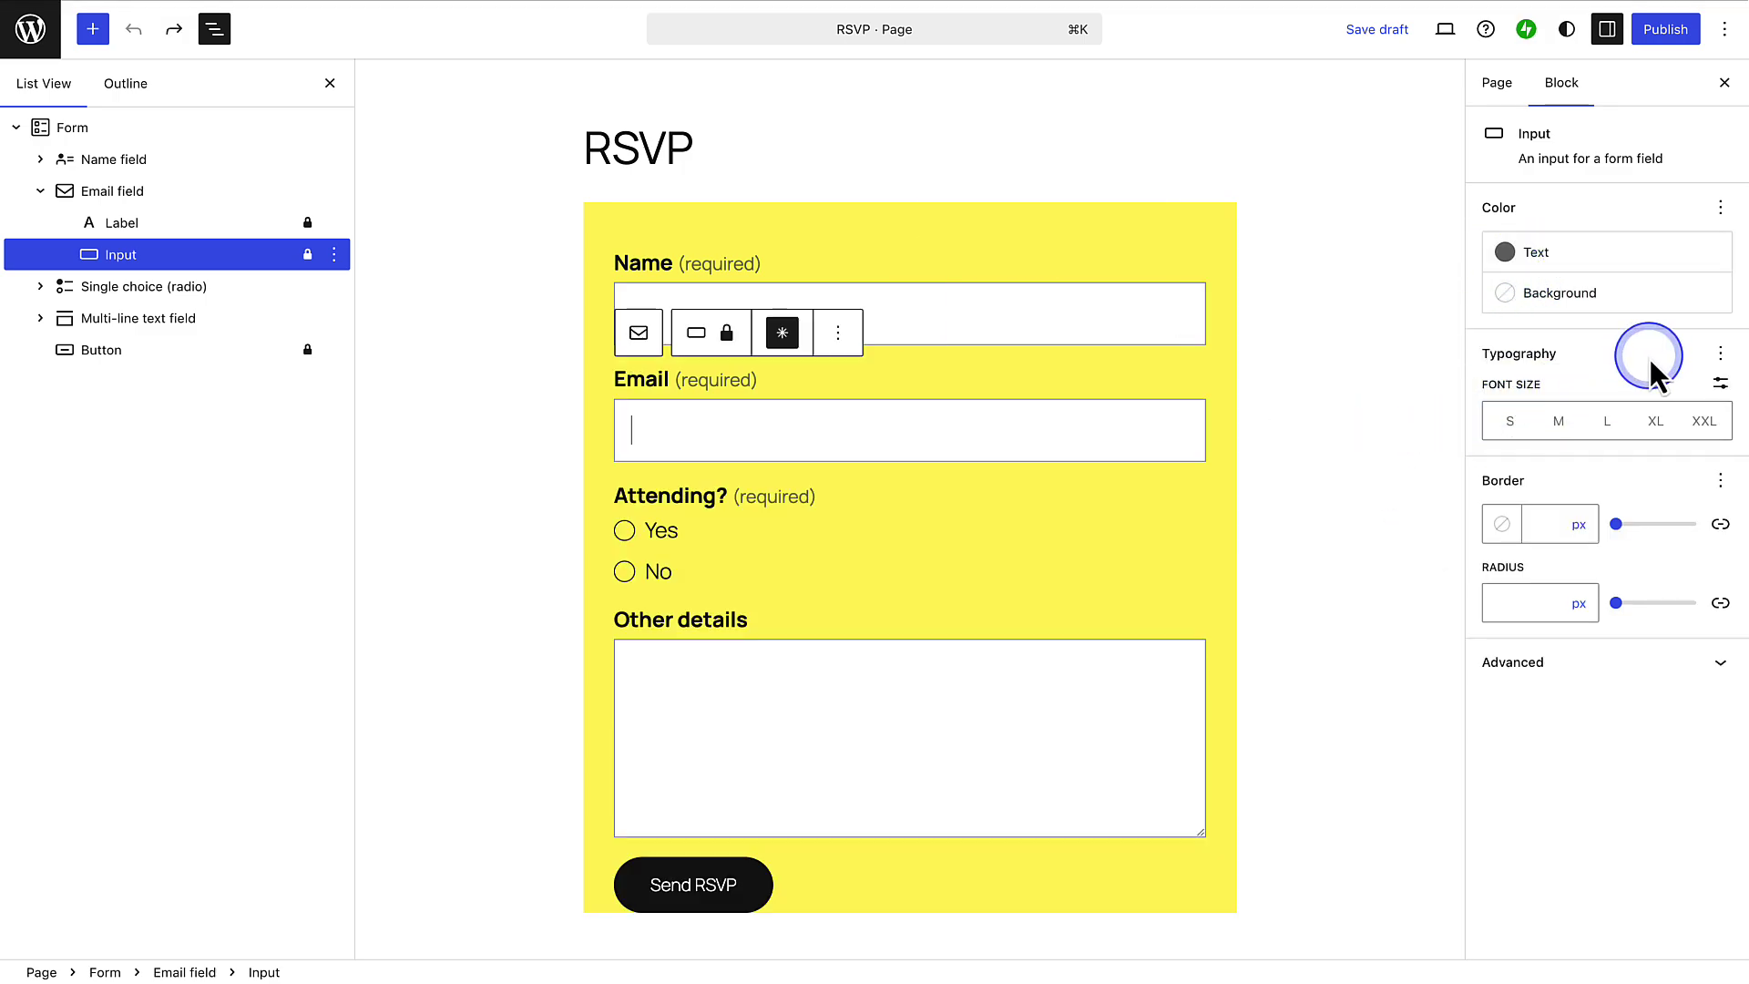
pyautogui.click(1548, 525)
pyautogui.write('4')
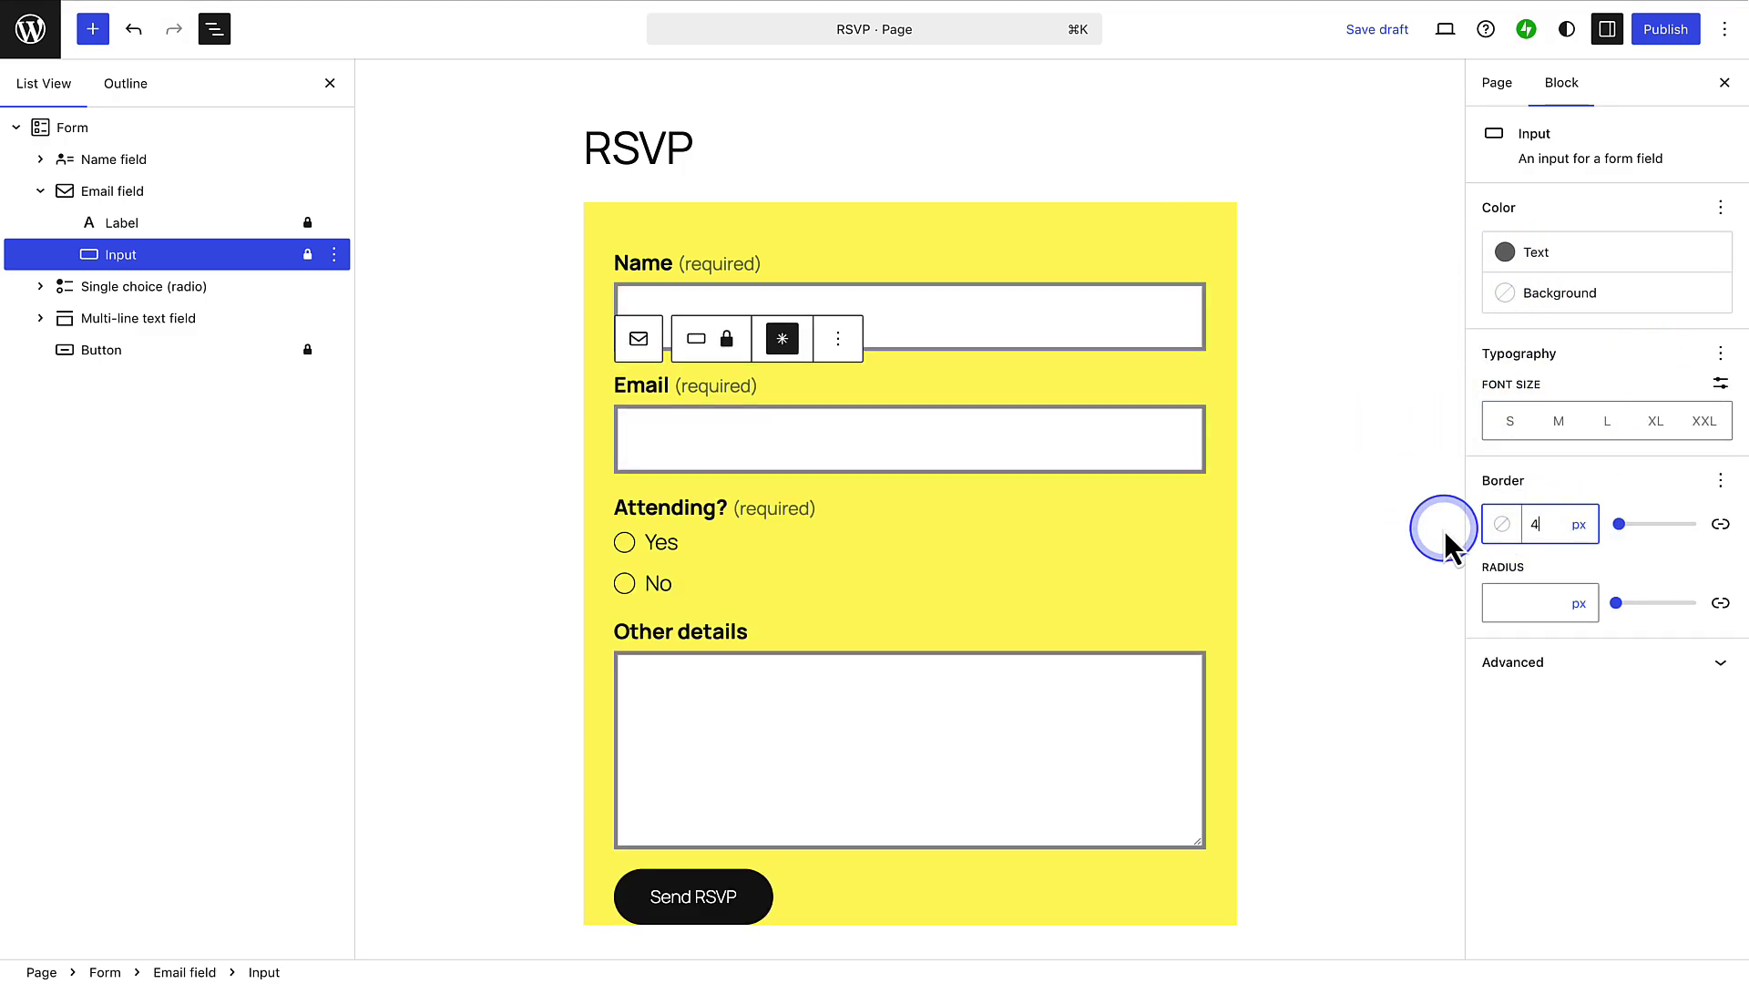
pyautogui.click(1497, 599)
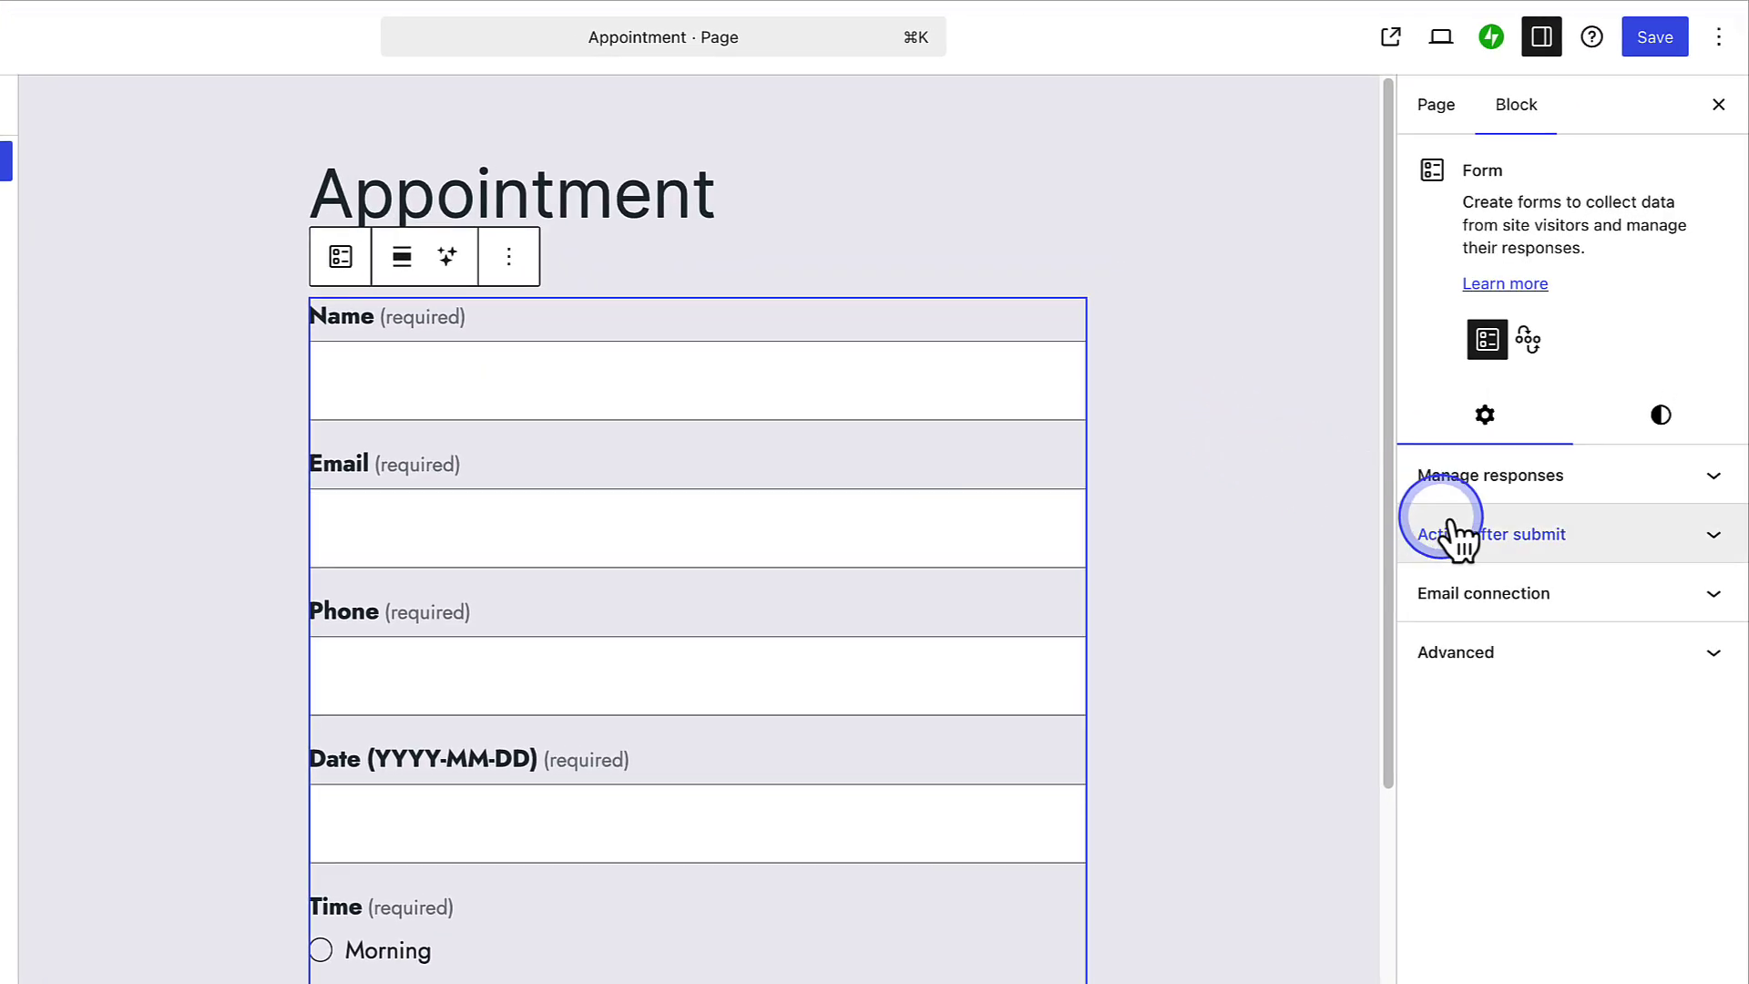
# Set the post-submit message to 'Thank you for contacting us. We'll get back to you within two business days.'.
pyautogui.click(1540, 540)
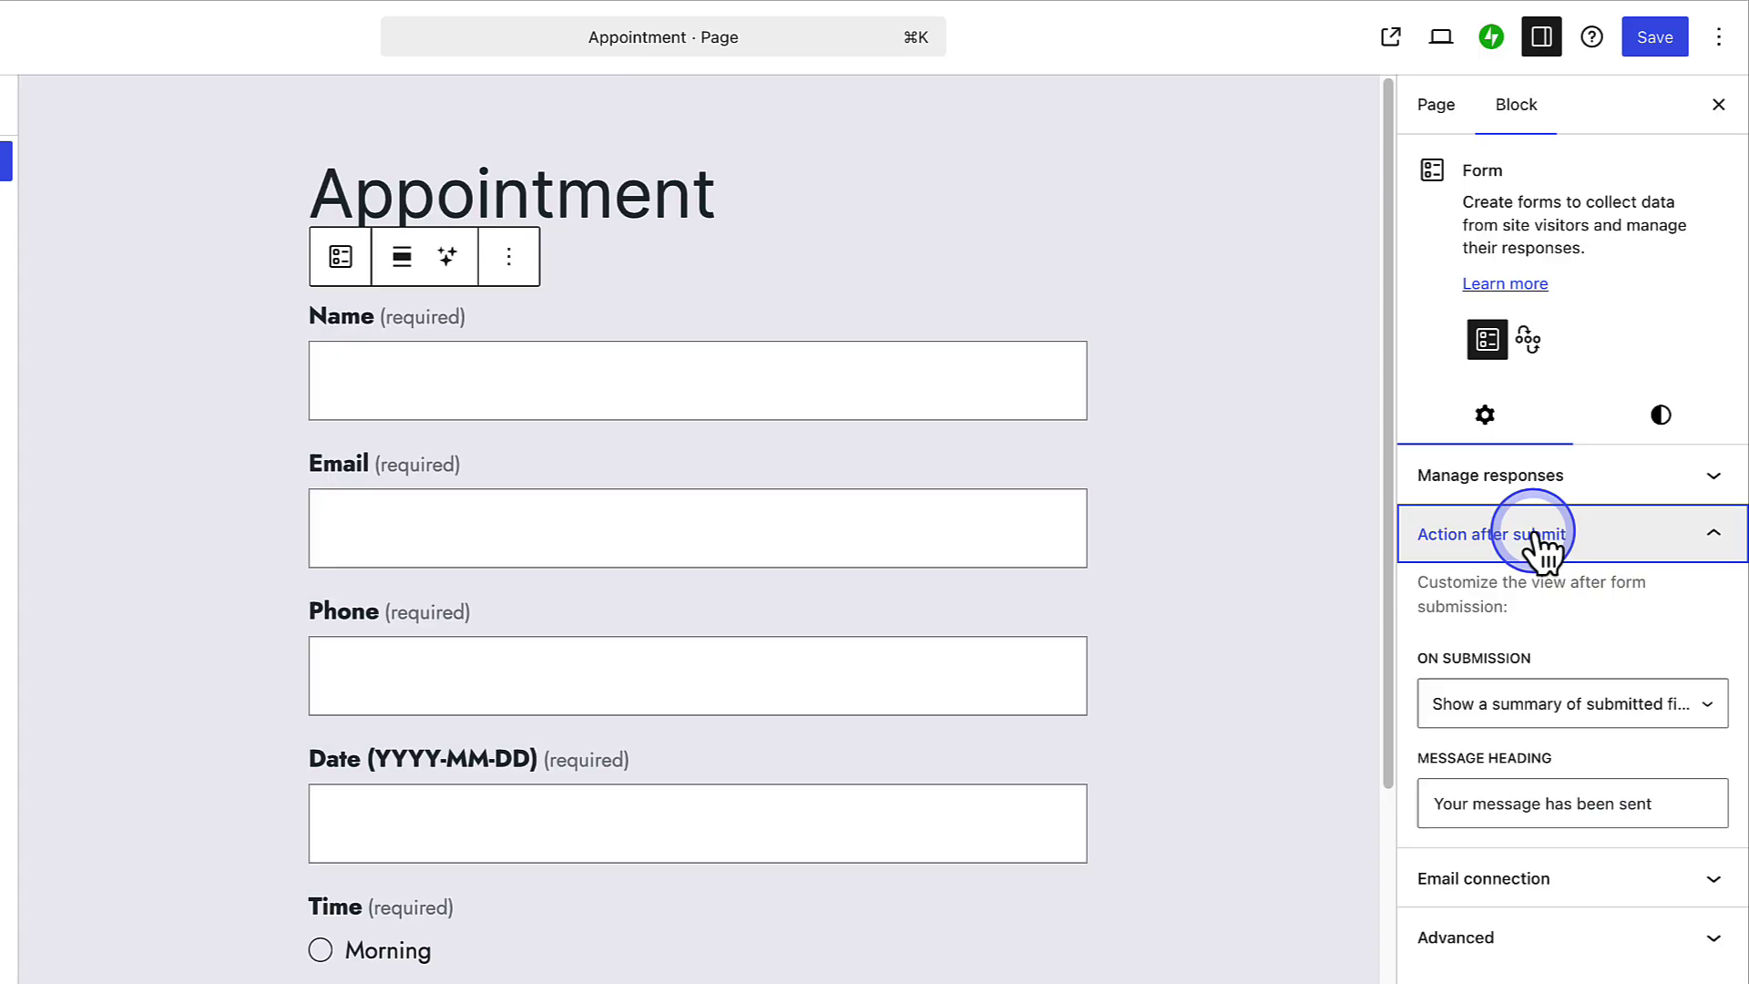
pyautogui.click(1569, 706)
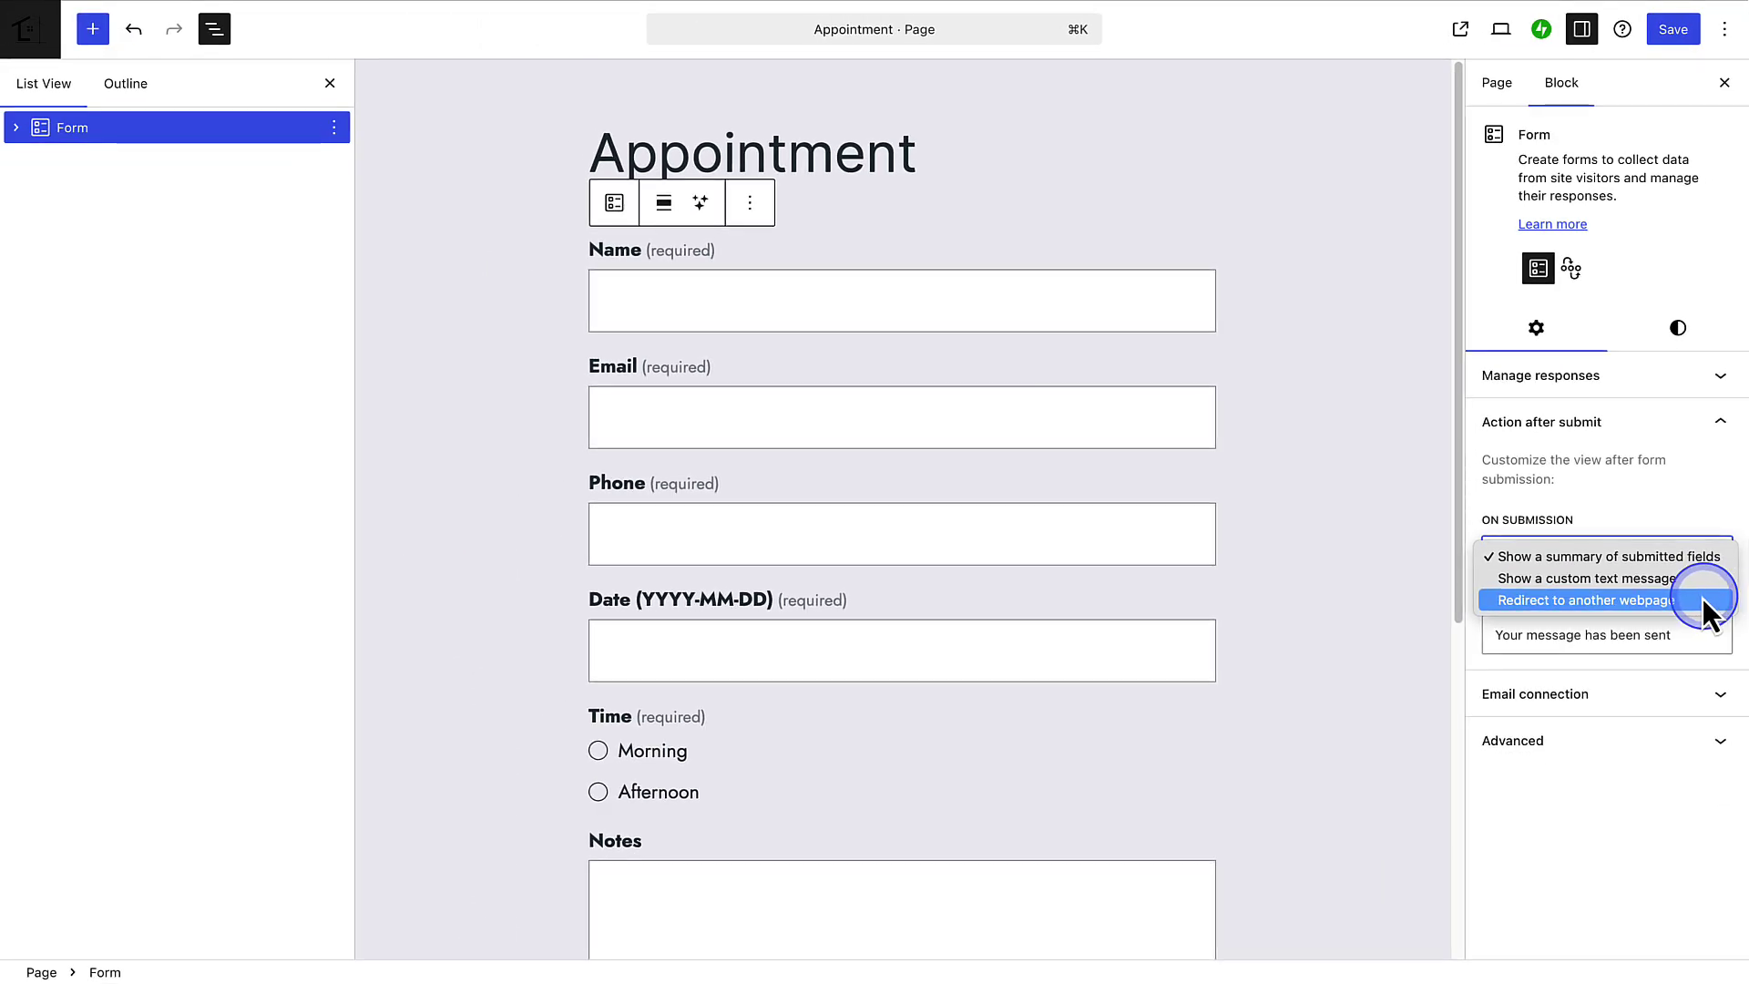
pyautogui.click(1636, 581)
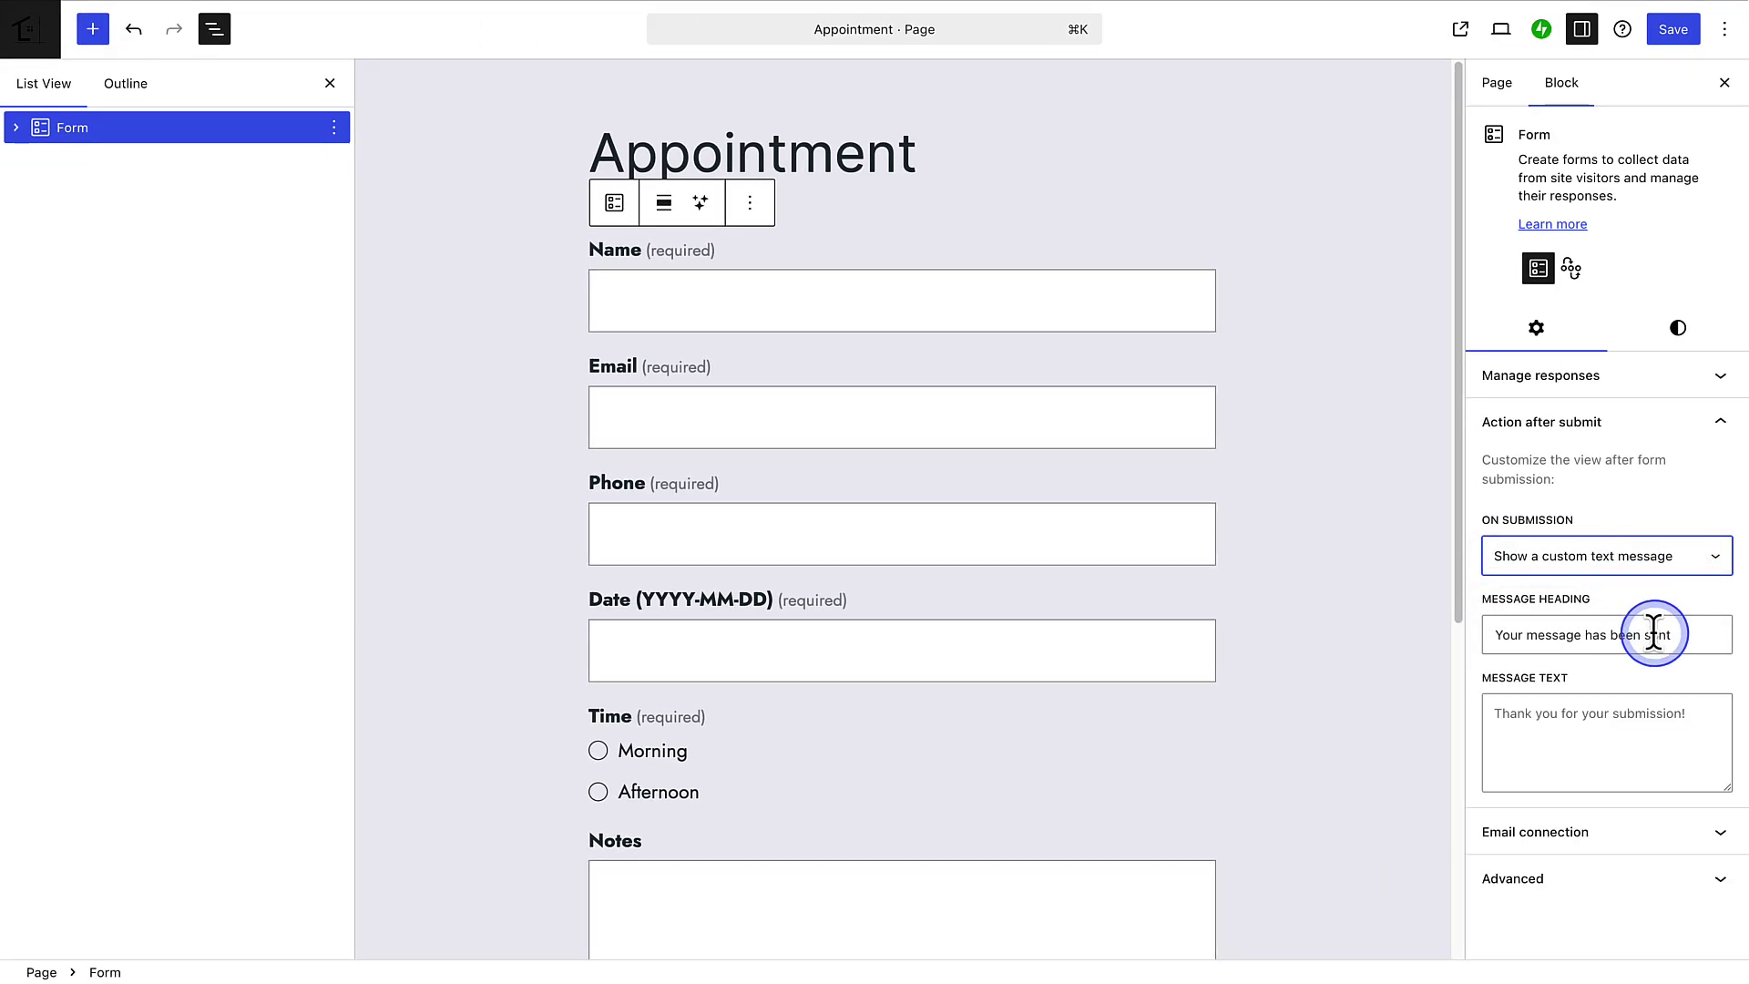
pyautogui.click(1503, 716)
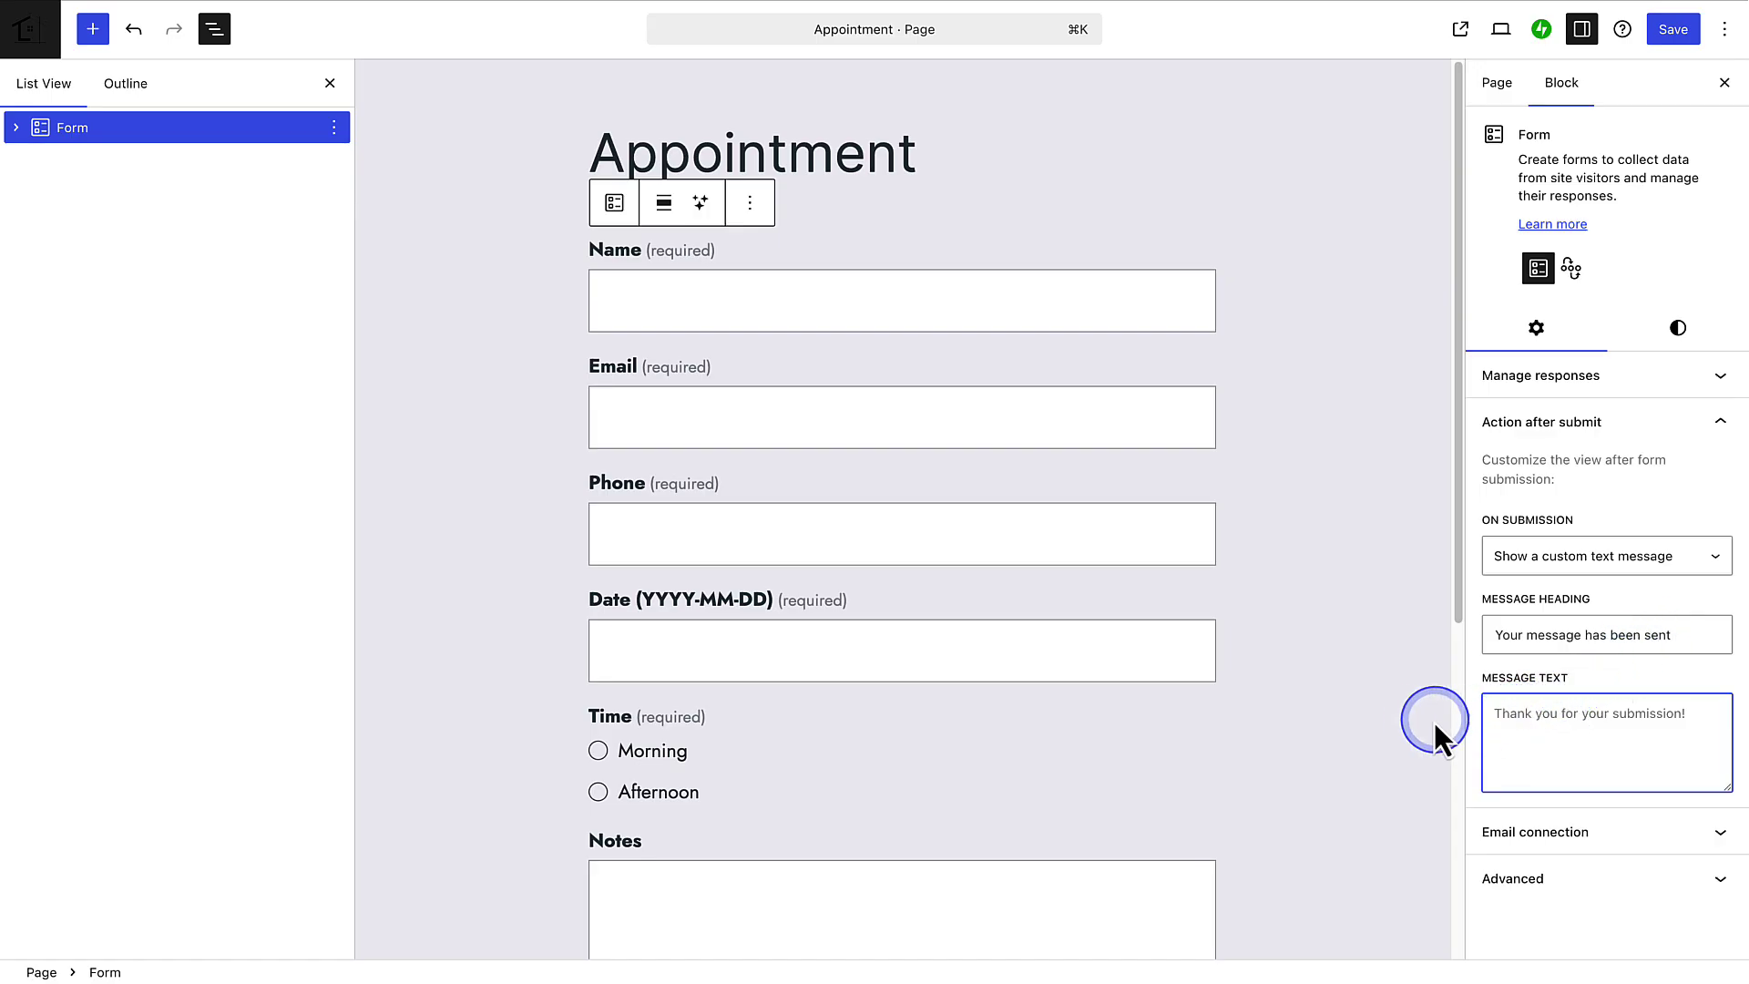
pyautogui.write("Thank you for contacting us. We'll get back to you within two business days.")
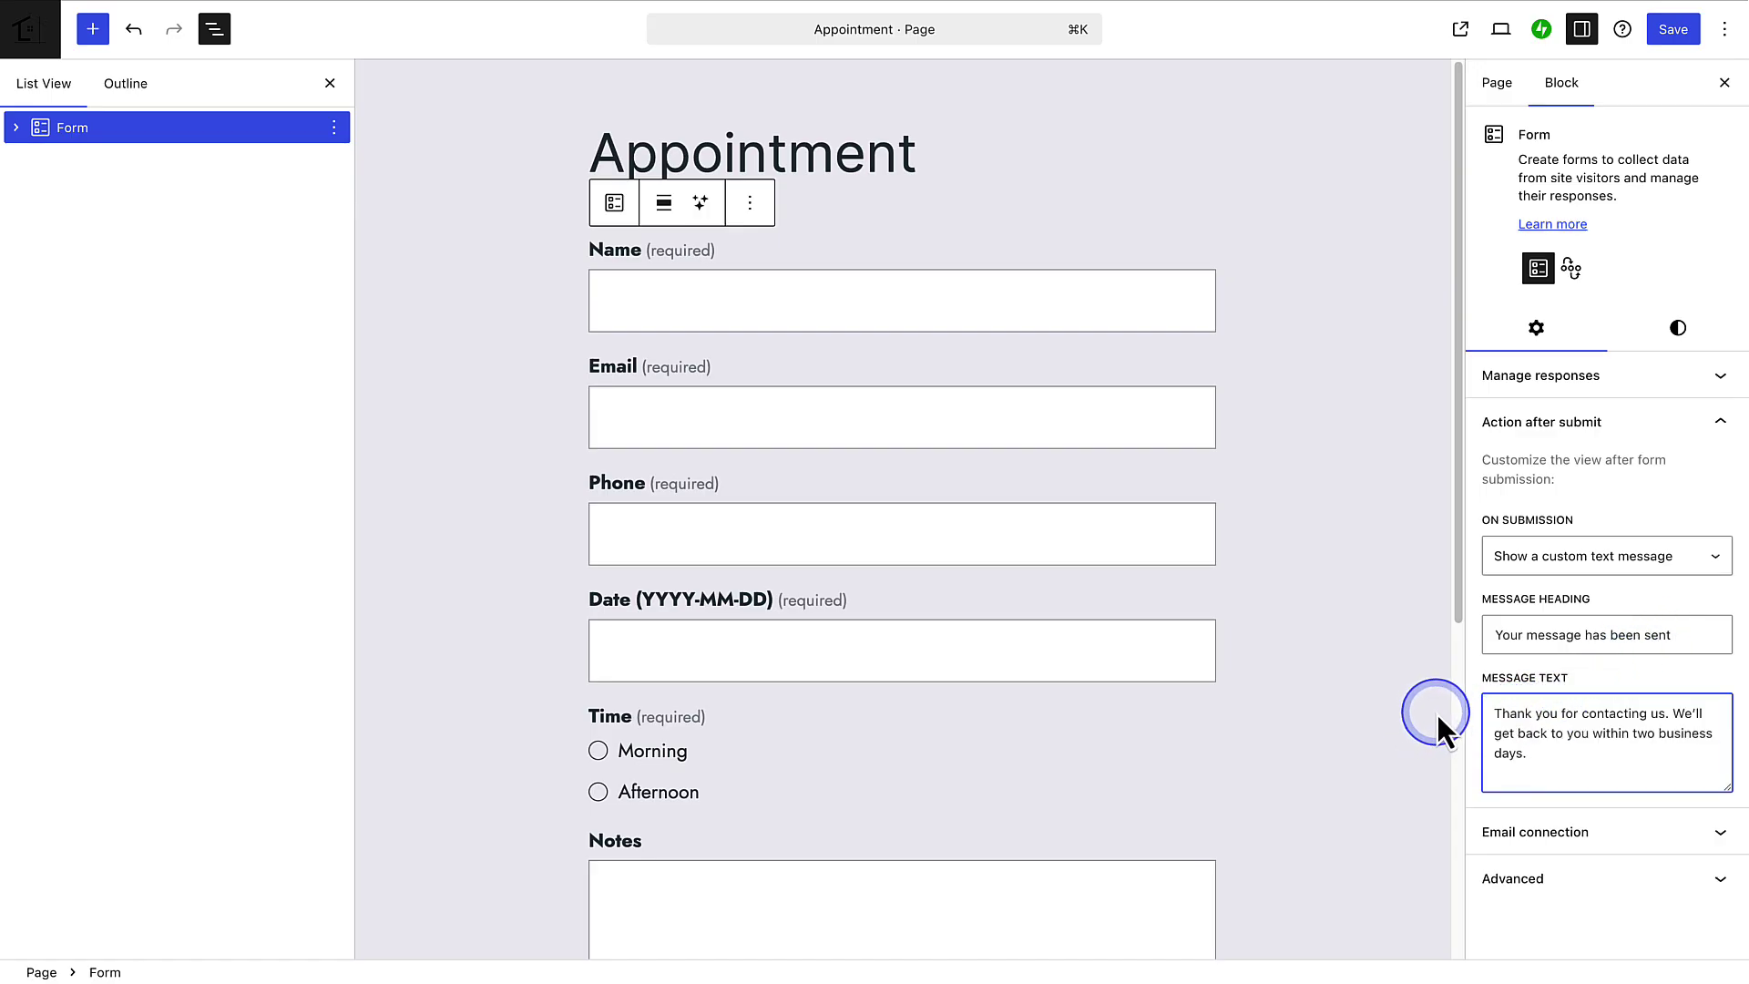
pyautogui.click(1684, 567)
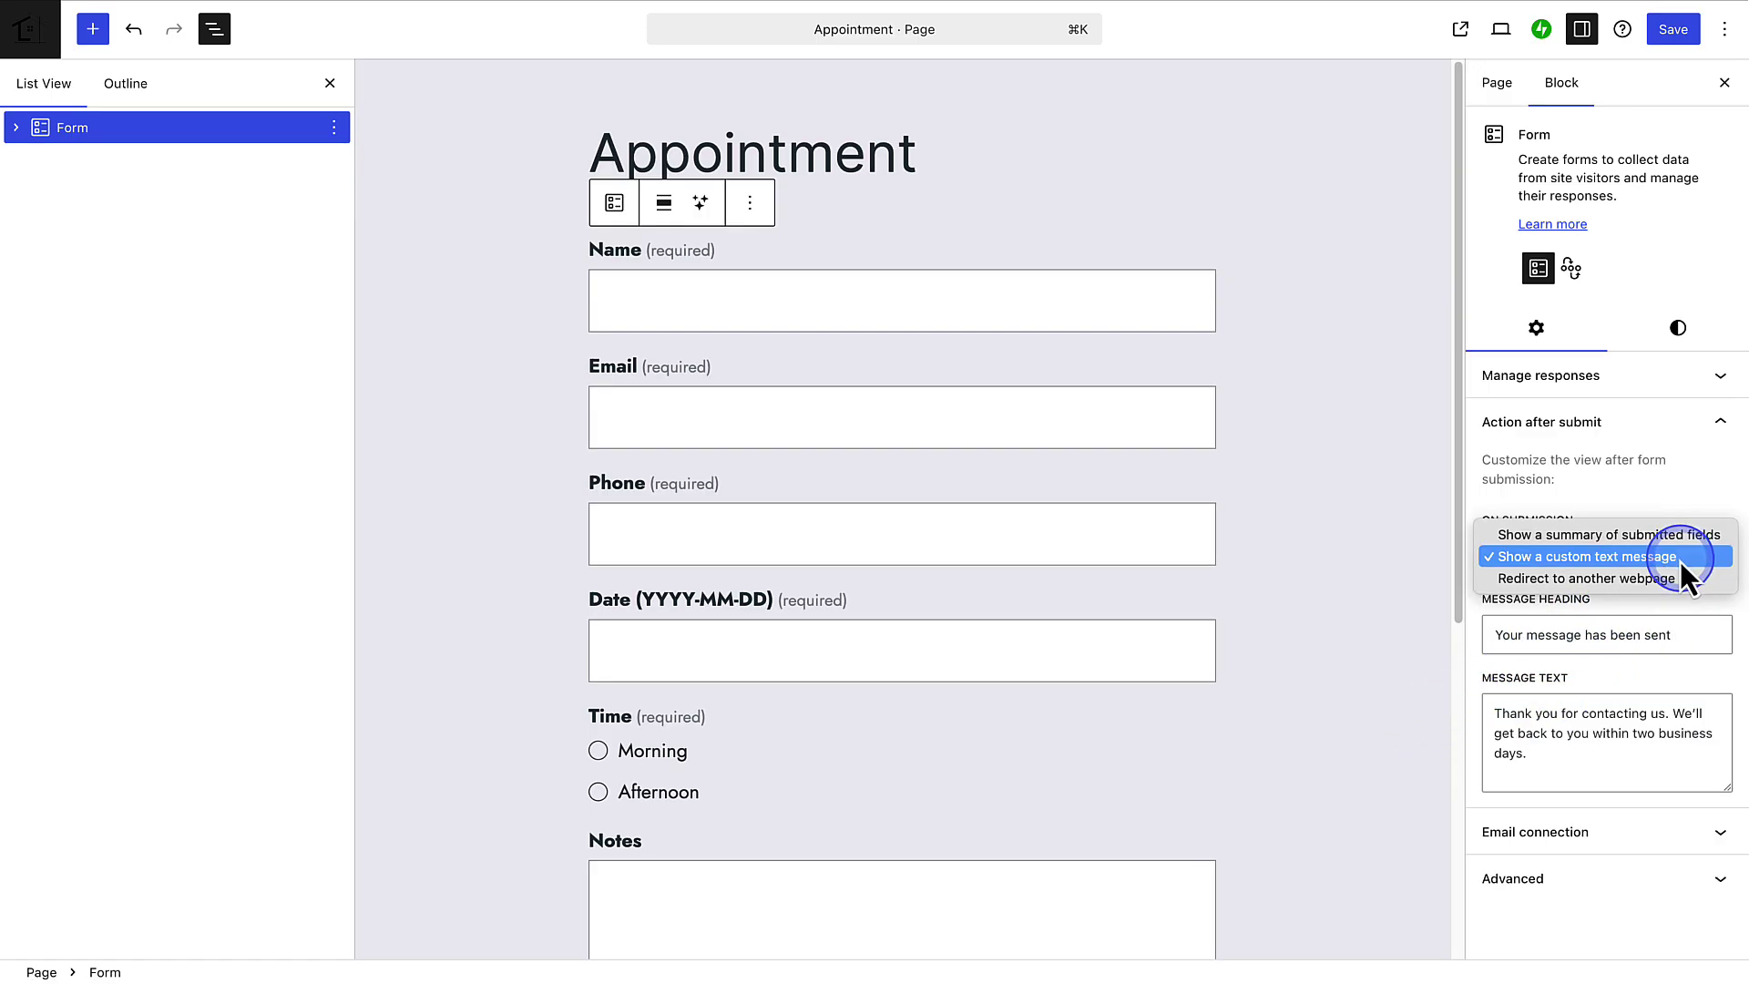
pyautogui.click(1677, 580)
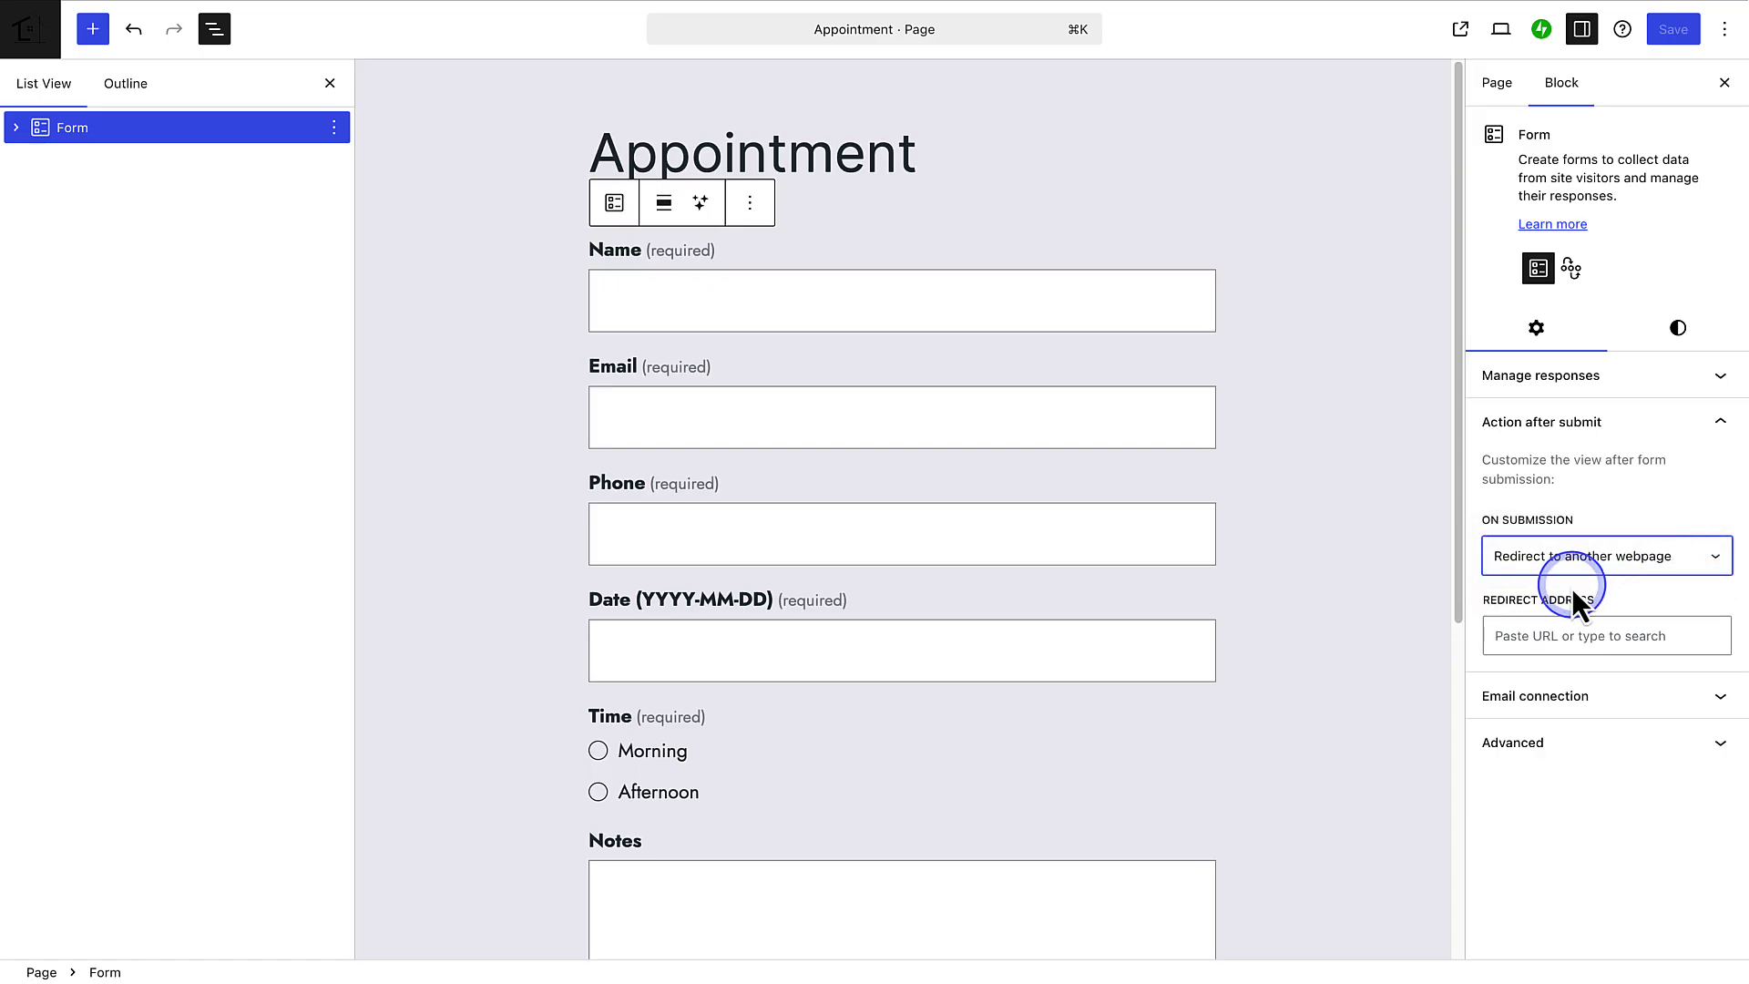
pyautogui.click(1501, 636)
pyautogui.write('https://websitecreations9.com/')
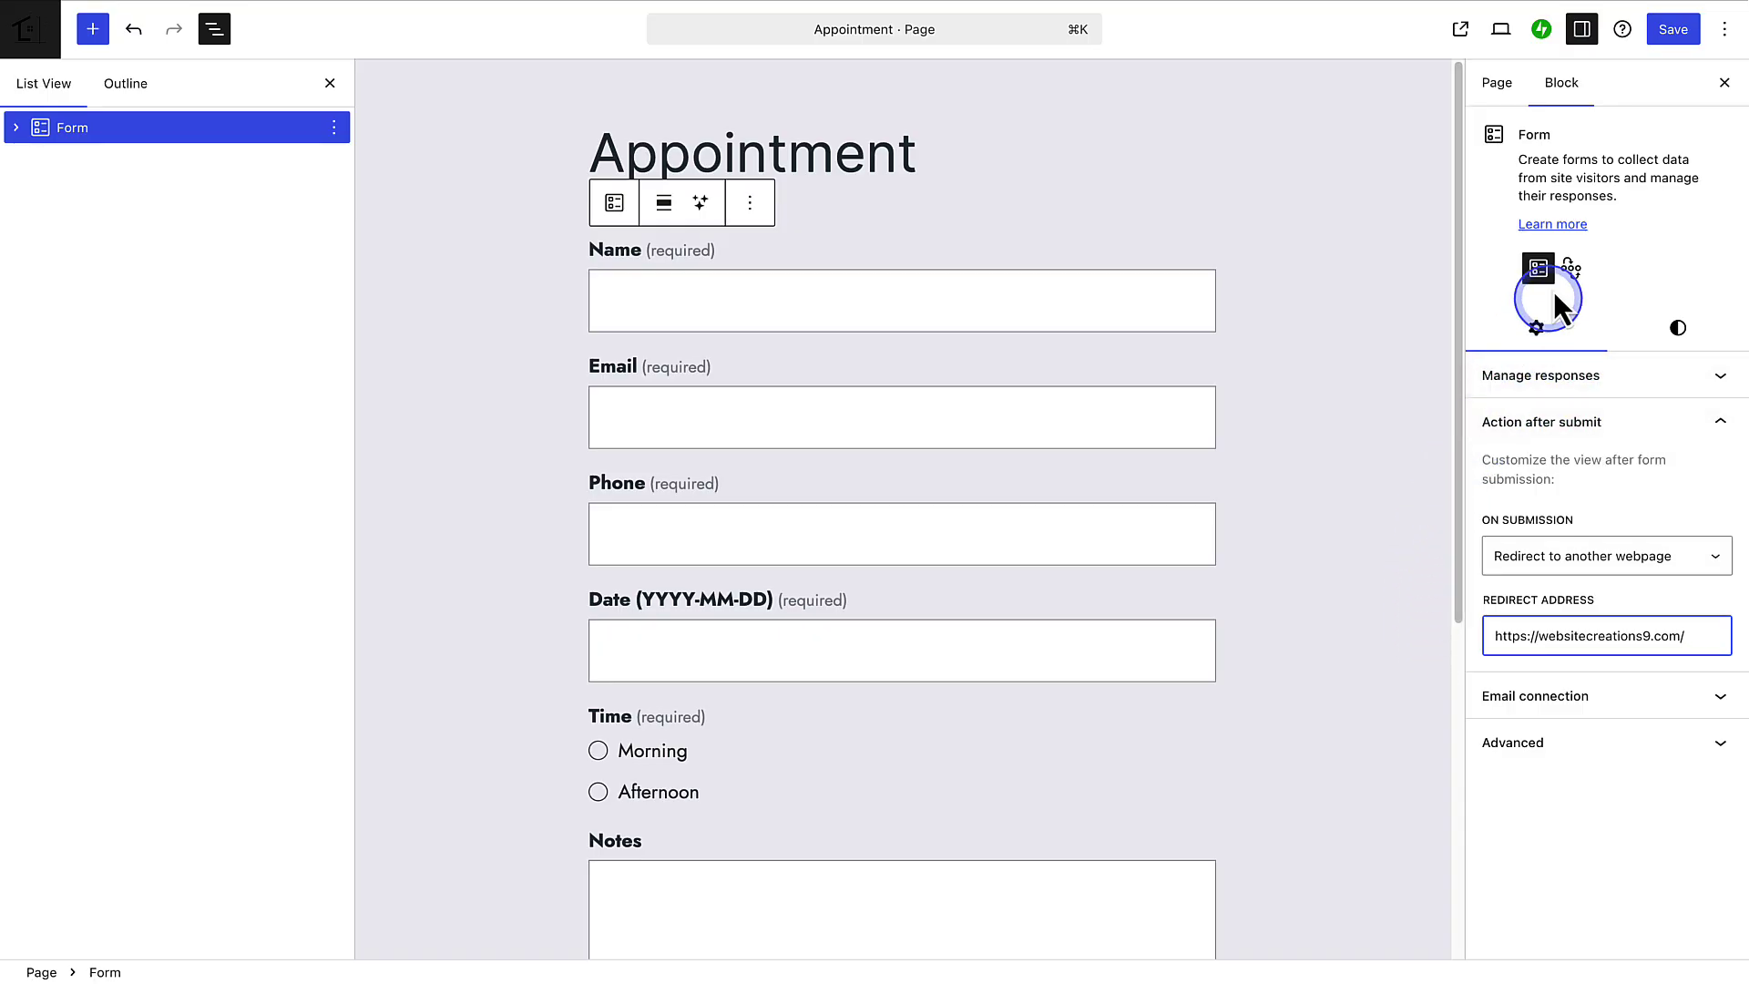
pyautogui.click(1676, 31)
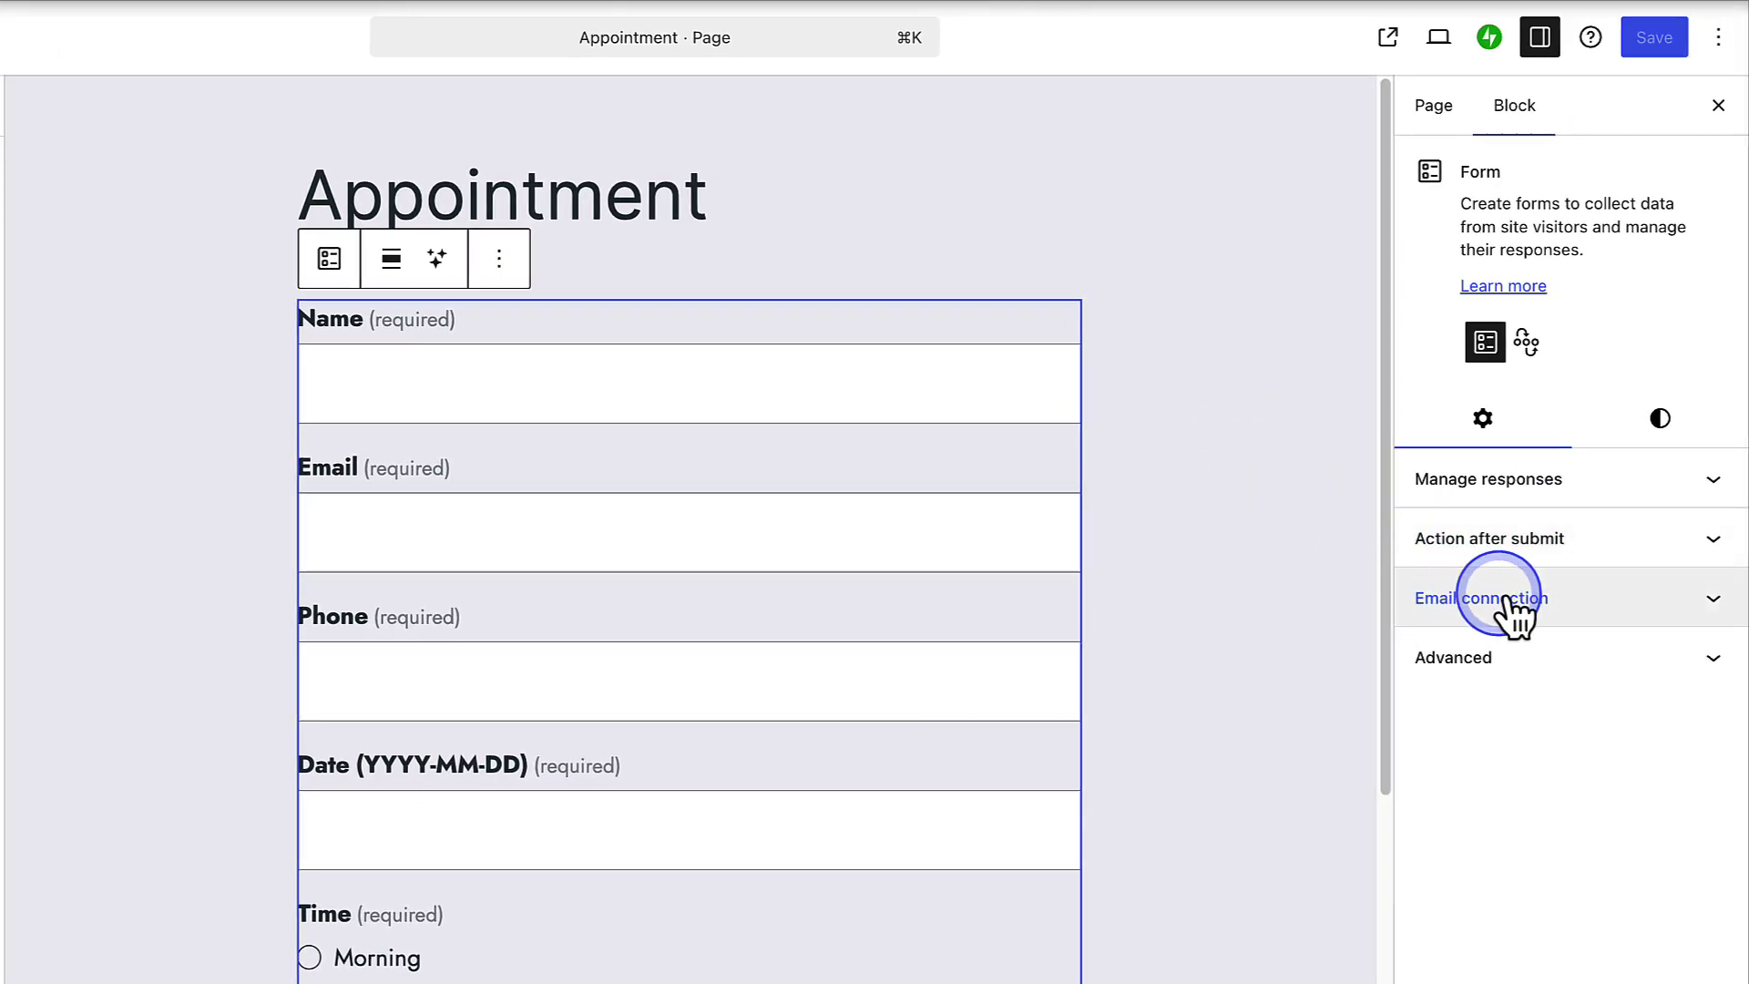
pyautogui.click(1526, 603)
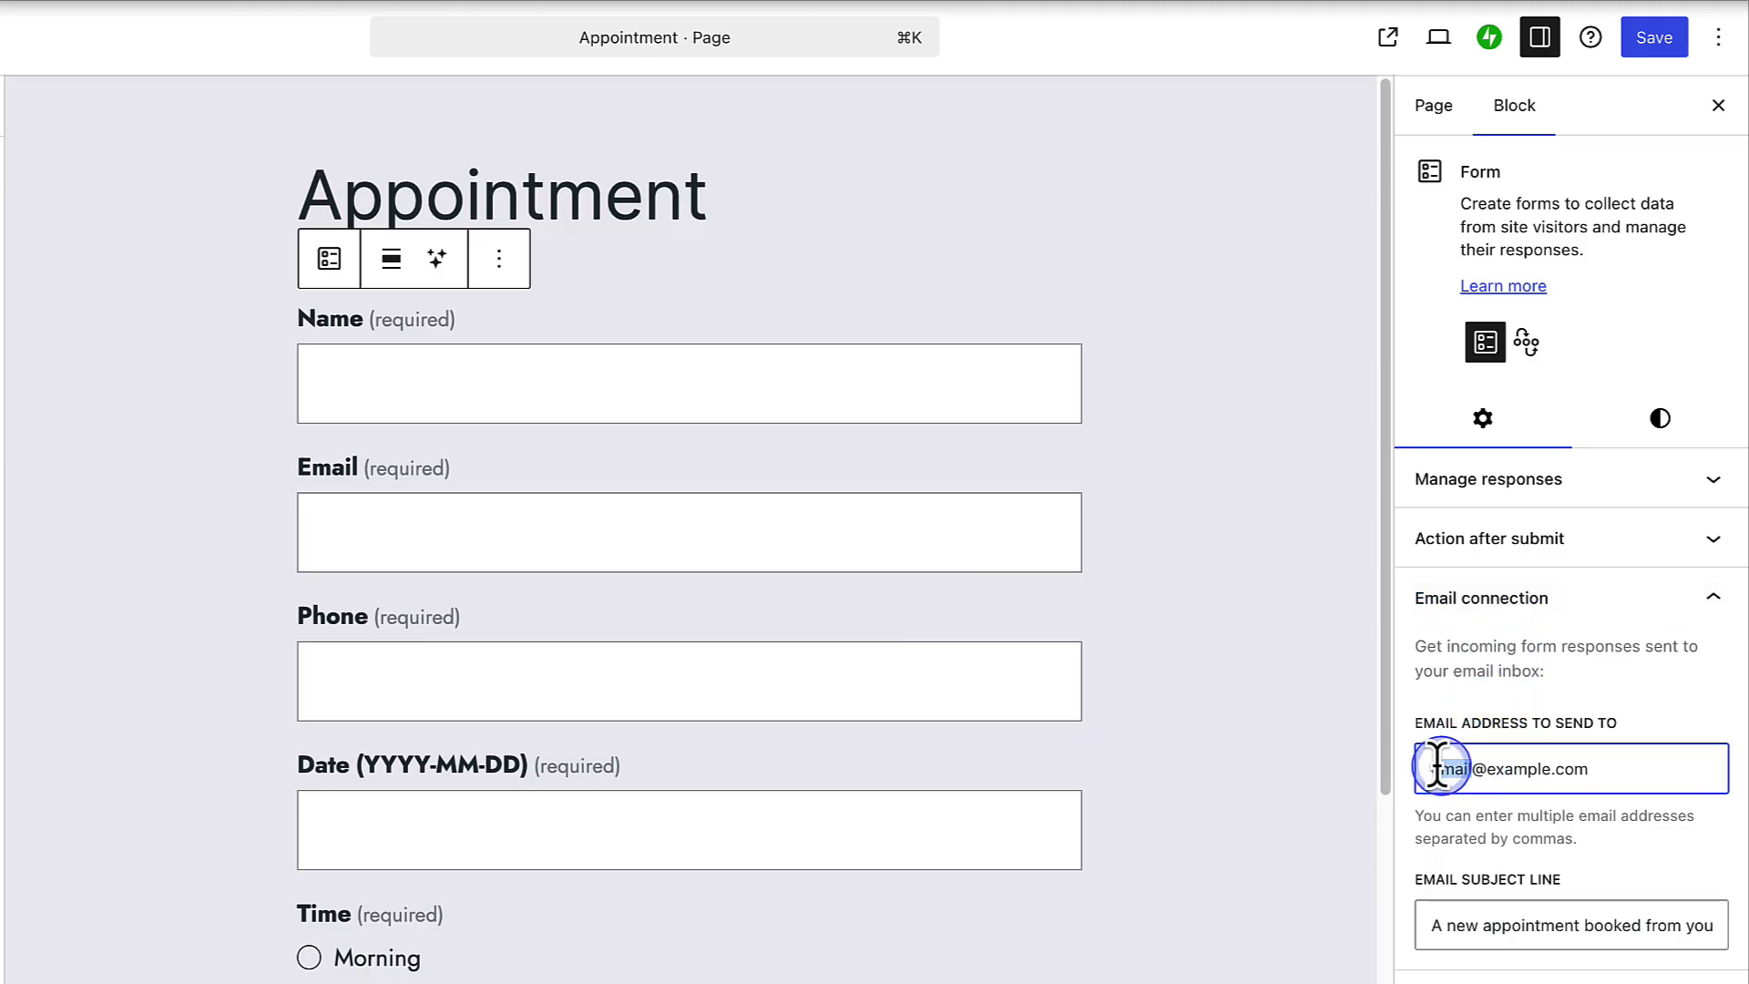
pyautogui.moveTo(1473, 769); pyautogui.dragTo(1420, 768)
pyautogui.write('wes@example.com')
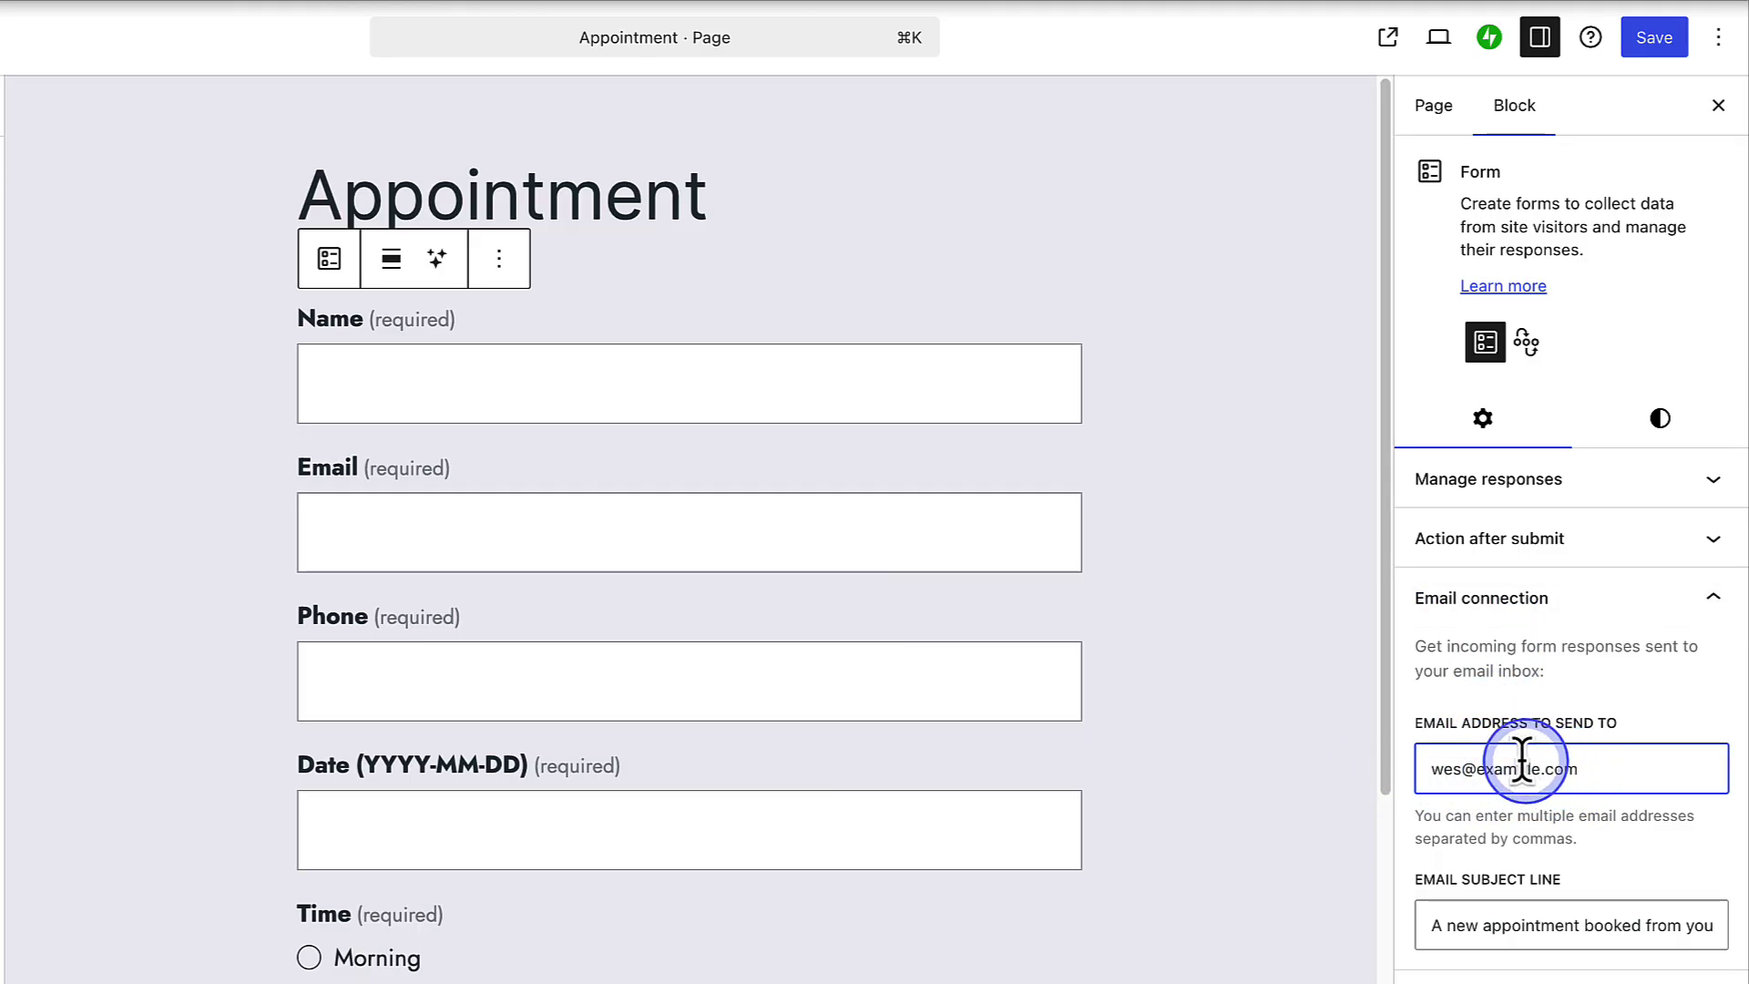
pyautogui.write(',learn')
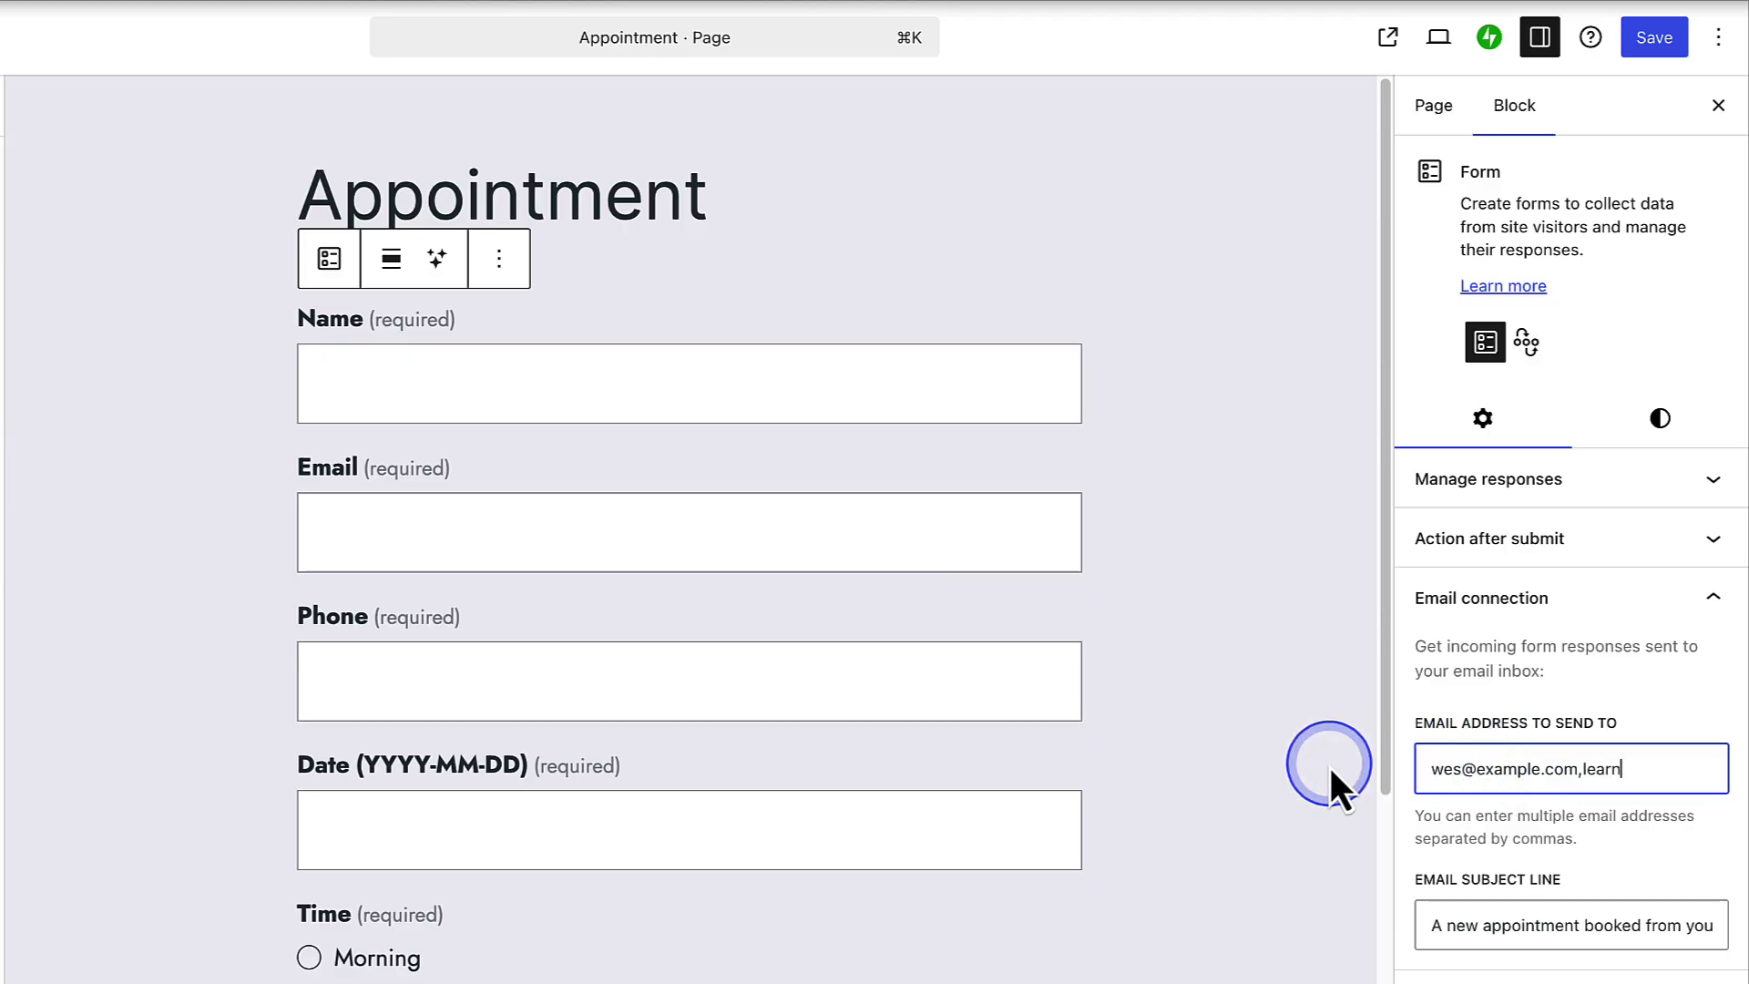
pyautogui.write('@email.org')
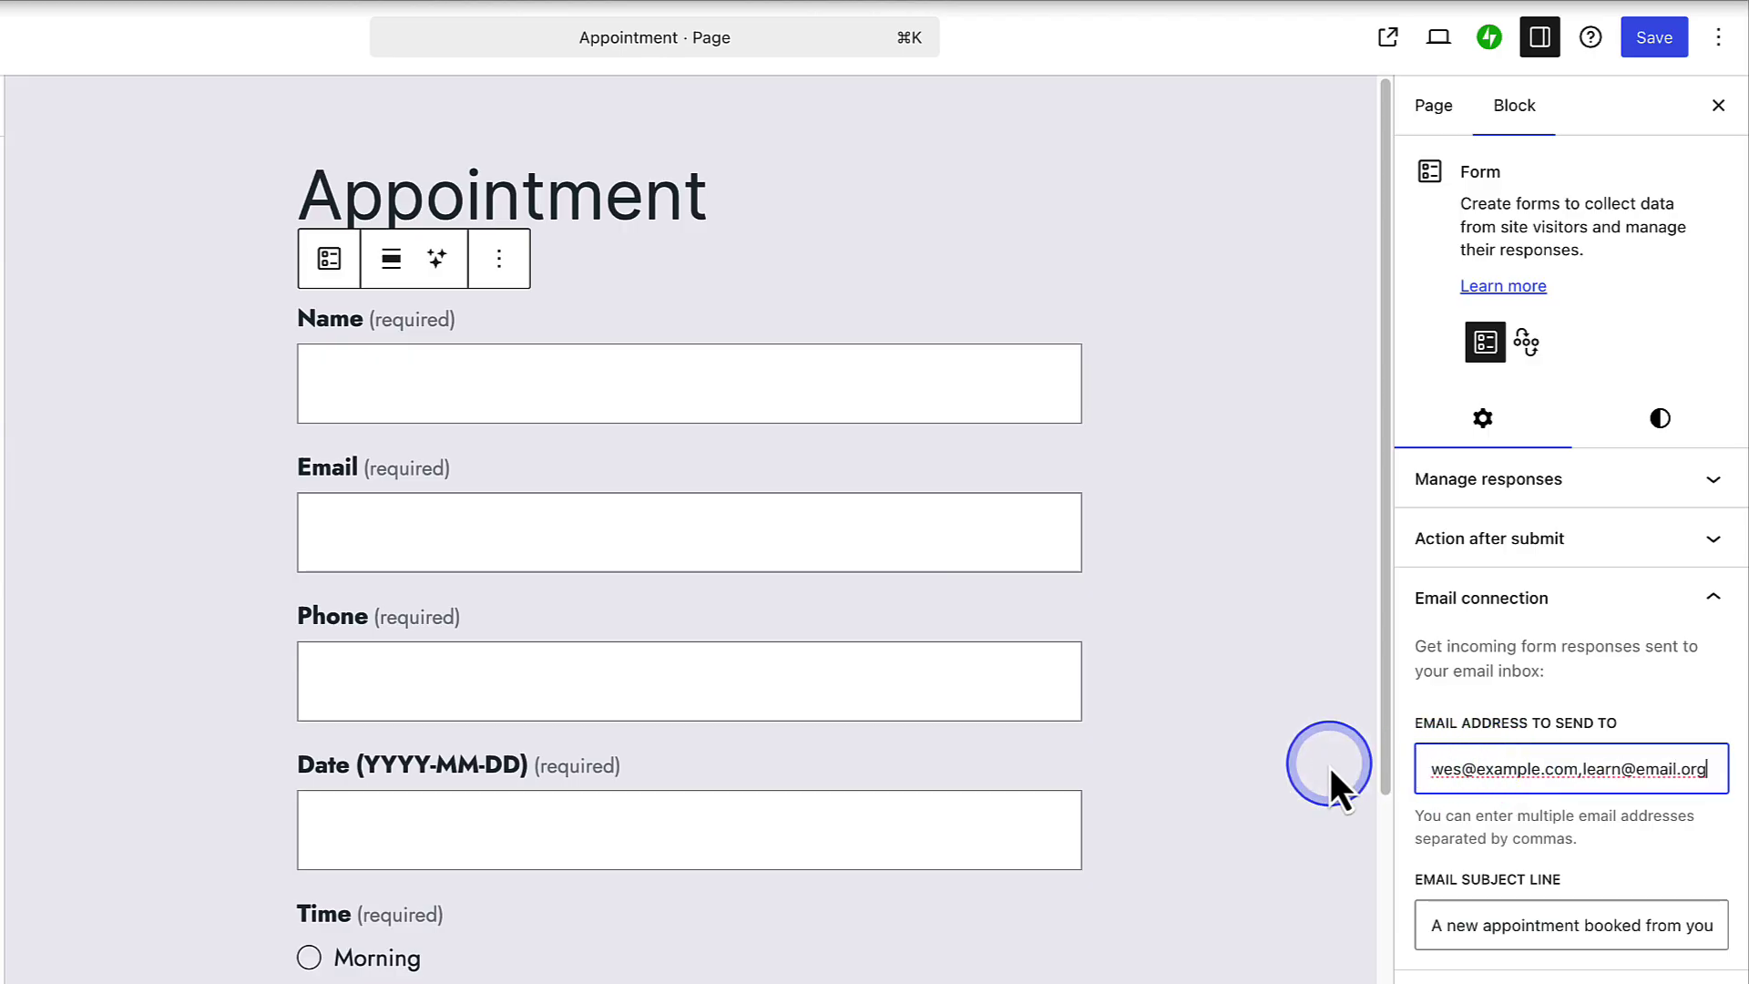
pyautogui.moveTo(1426, 925); pyautogui.dragTo(1722, 930)
pyautogui.write('Appointments')
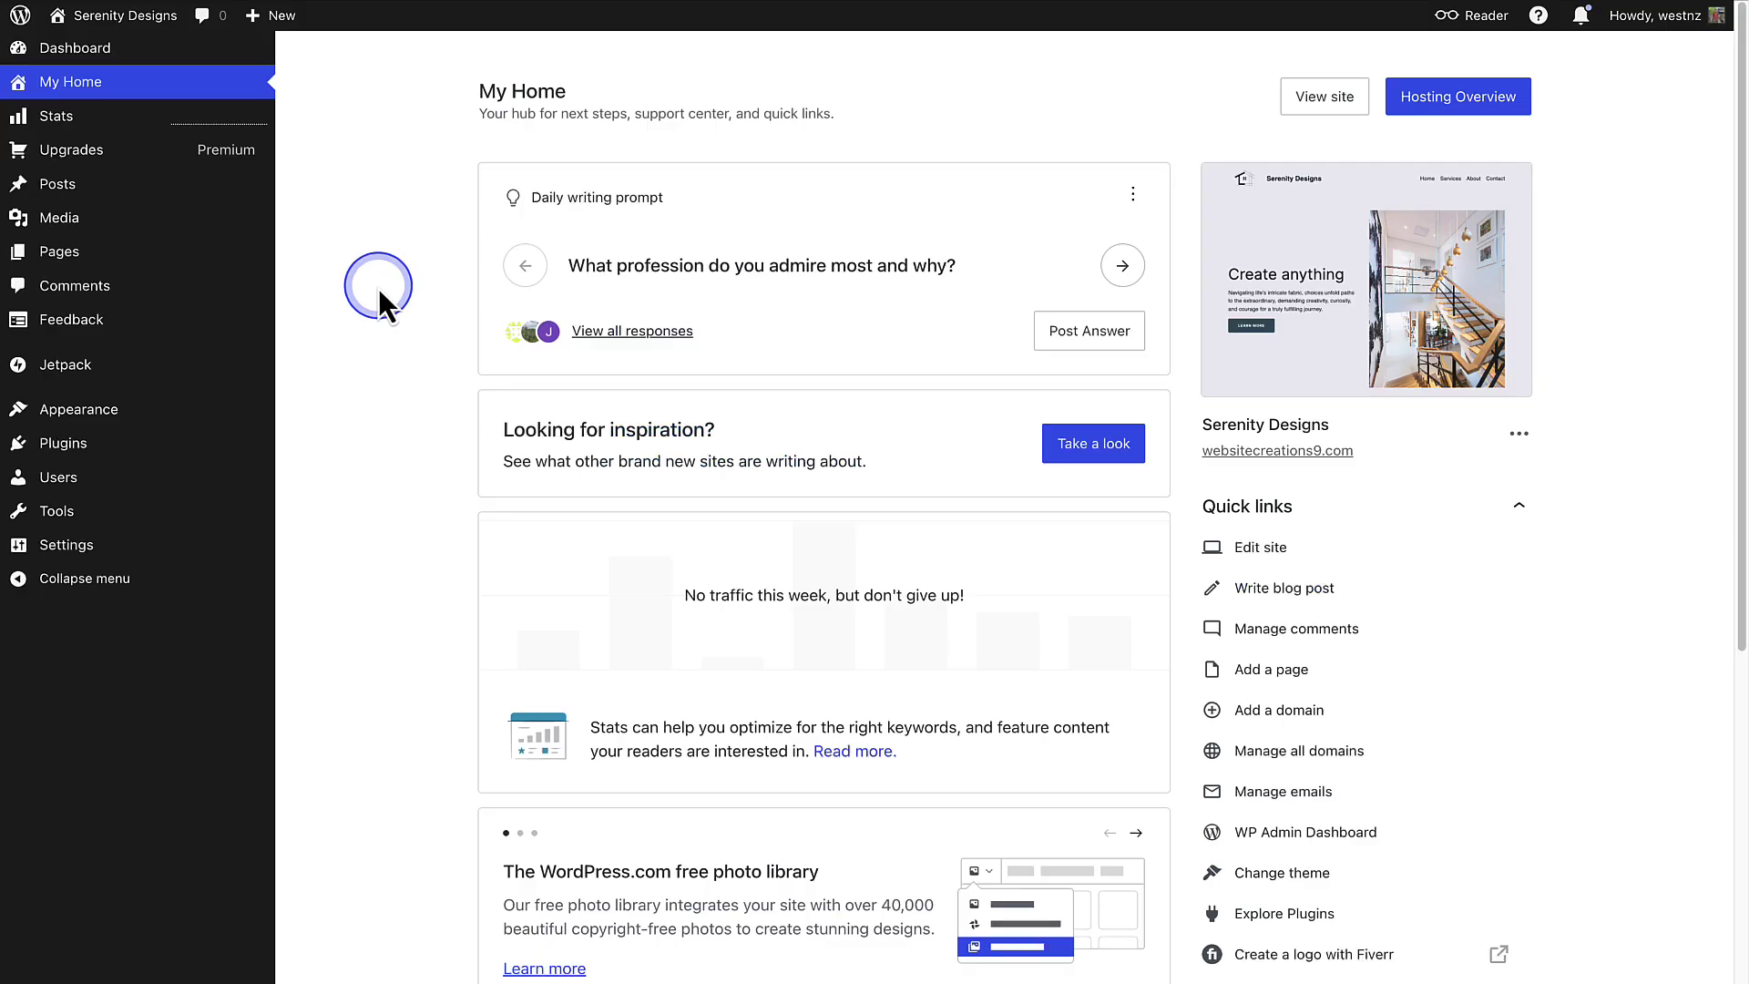
pyautogui.moveTo(66, 365)
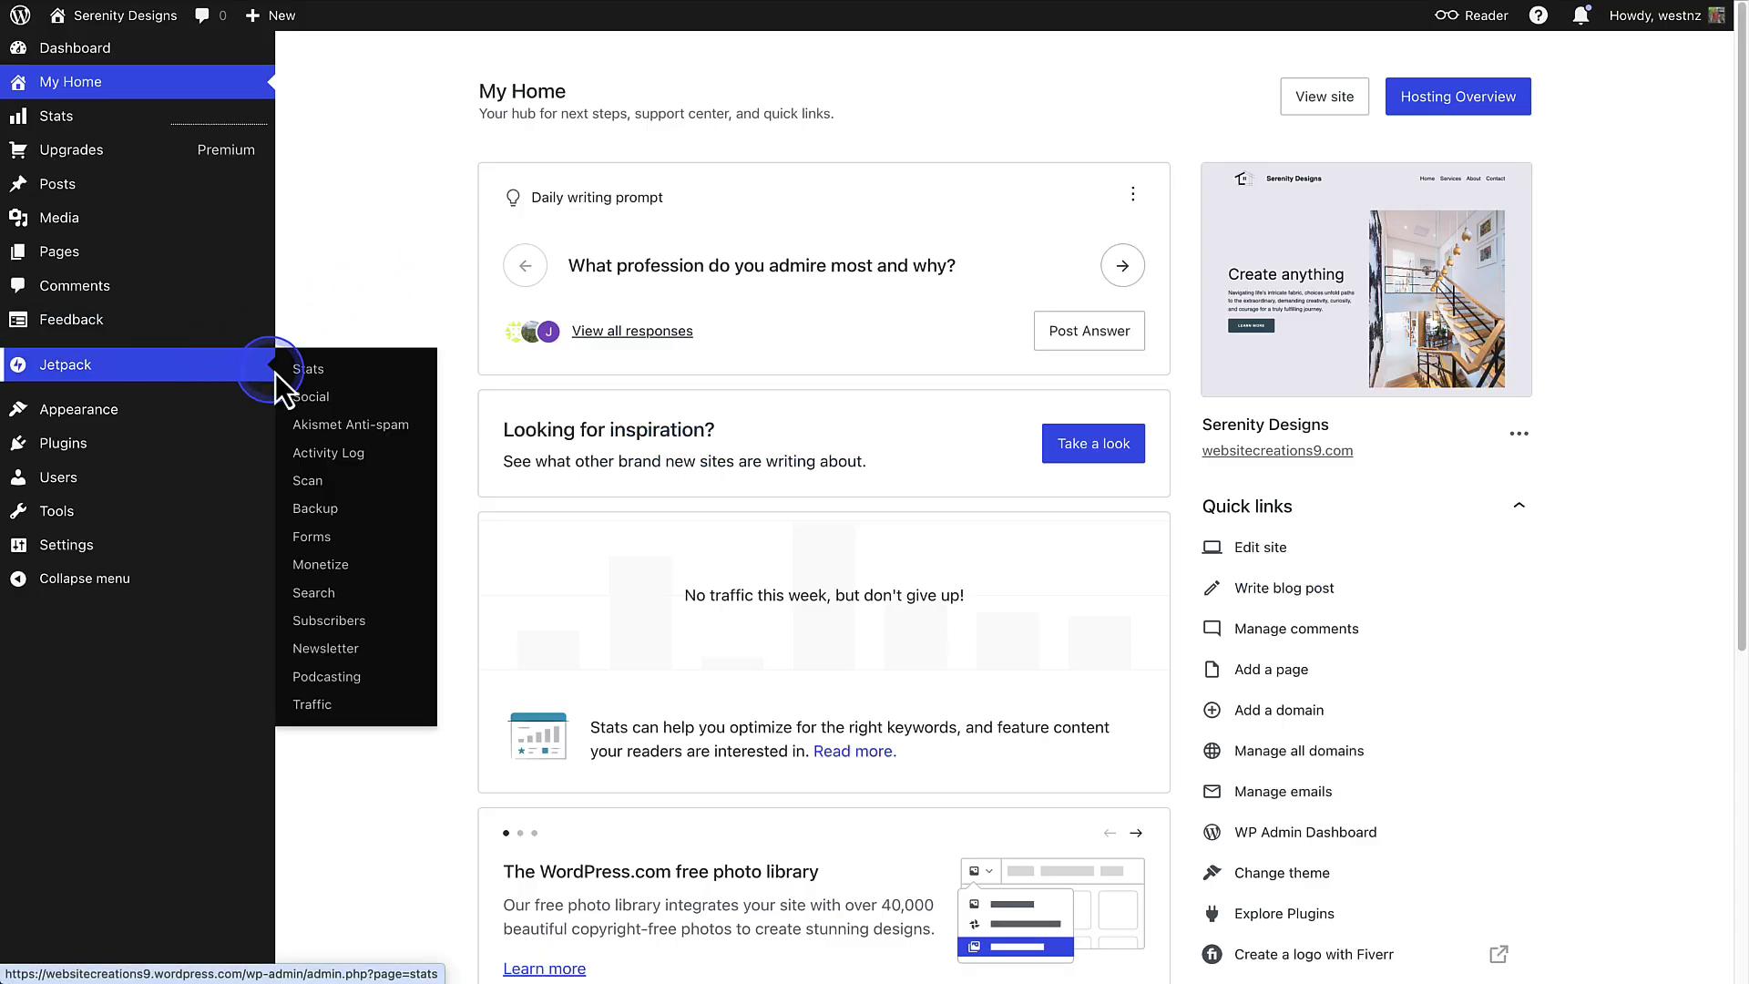
# Open the Appointment response in Jetpack Forms and show its actions menu.
pyautogui.click(314, 540)
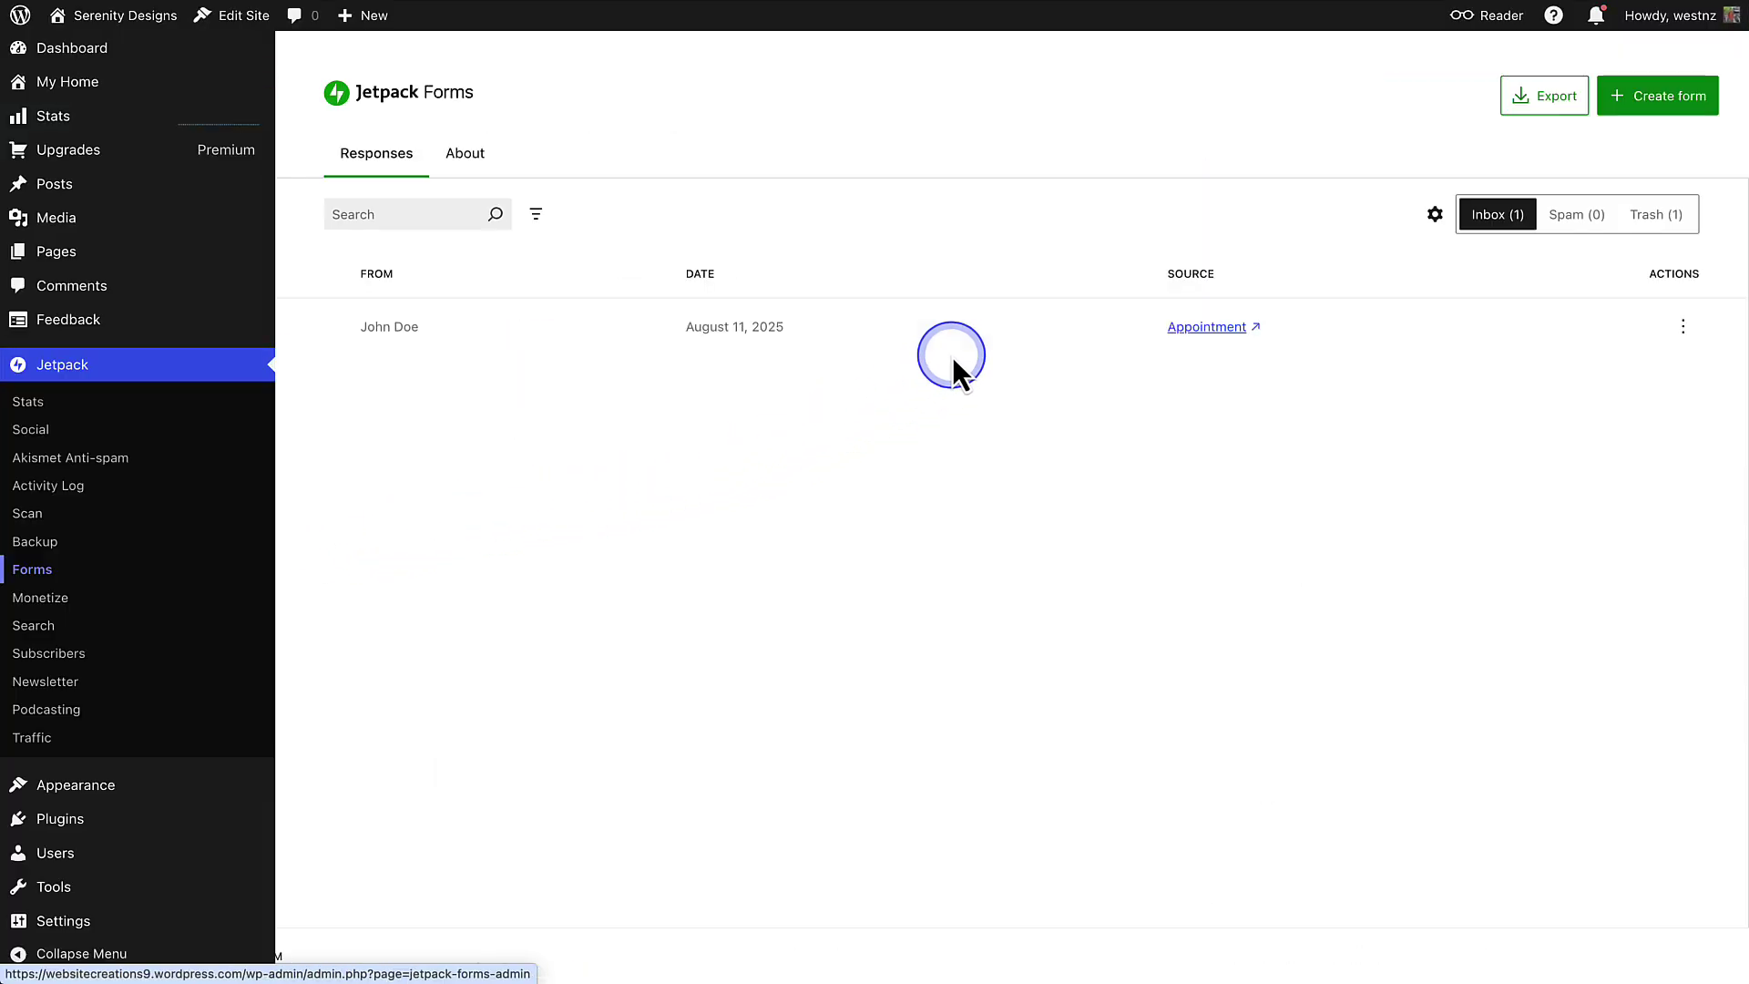
pyautogui.click(960, 330)
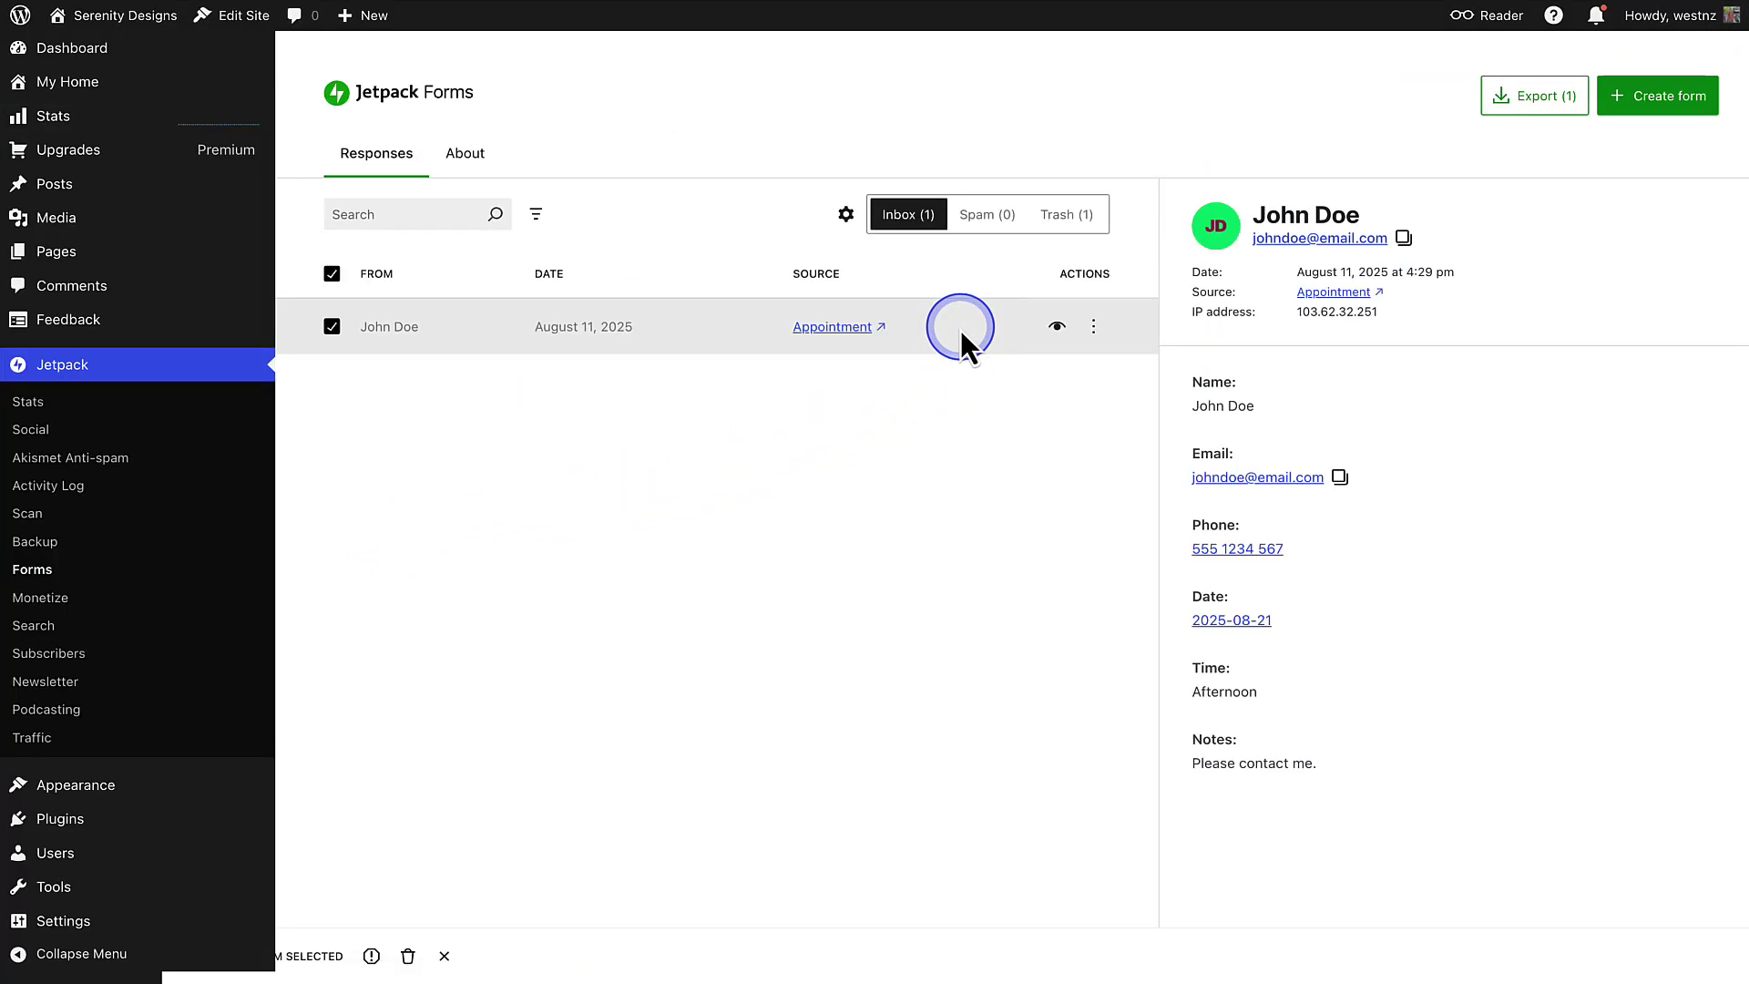
pyautogui.click(1093, 327)
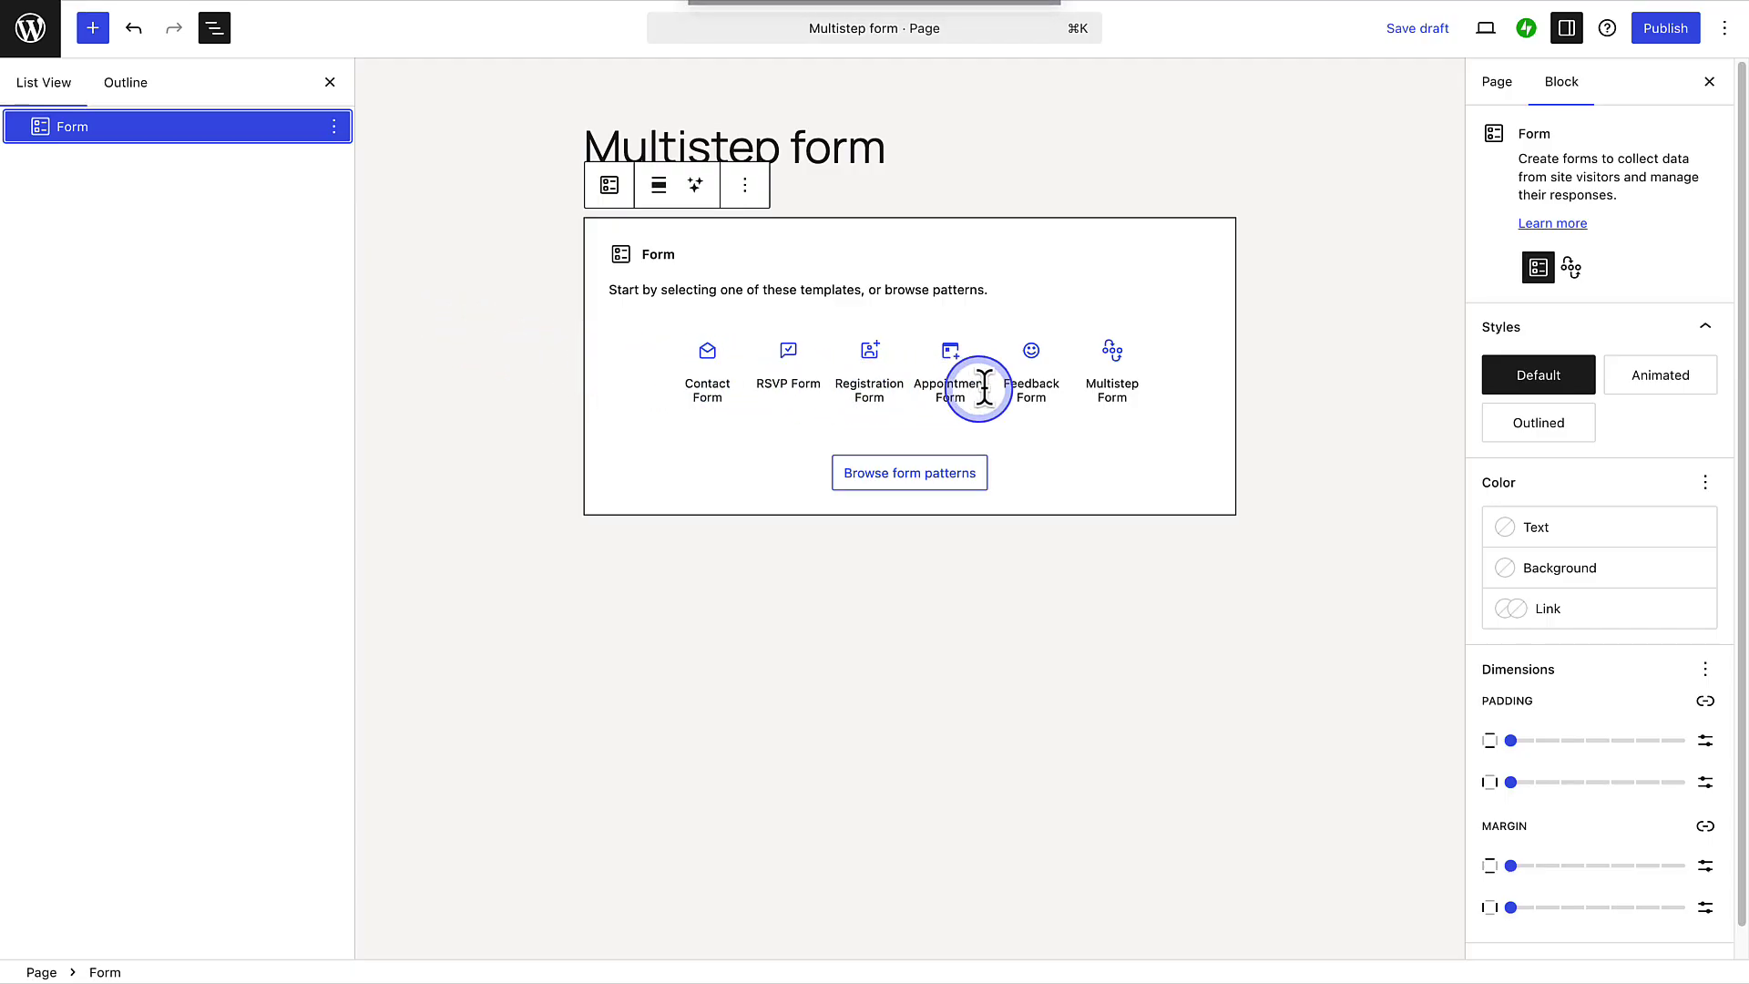
# Apply the Multistep Form template and select its Progress indicator block in List View.
pyautogui.click(1114, 355)
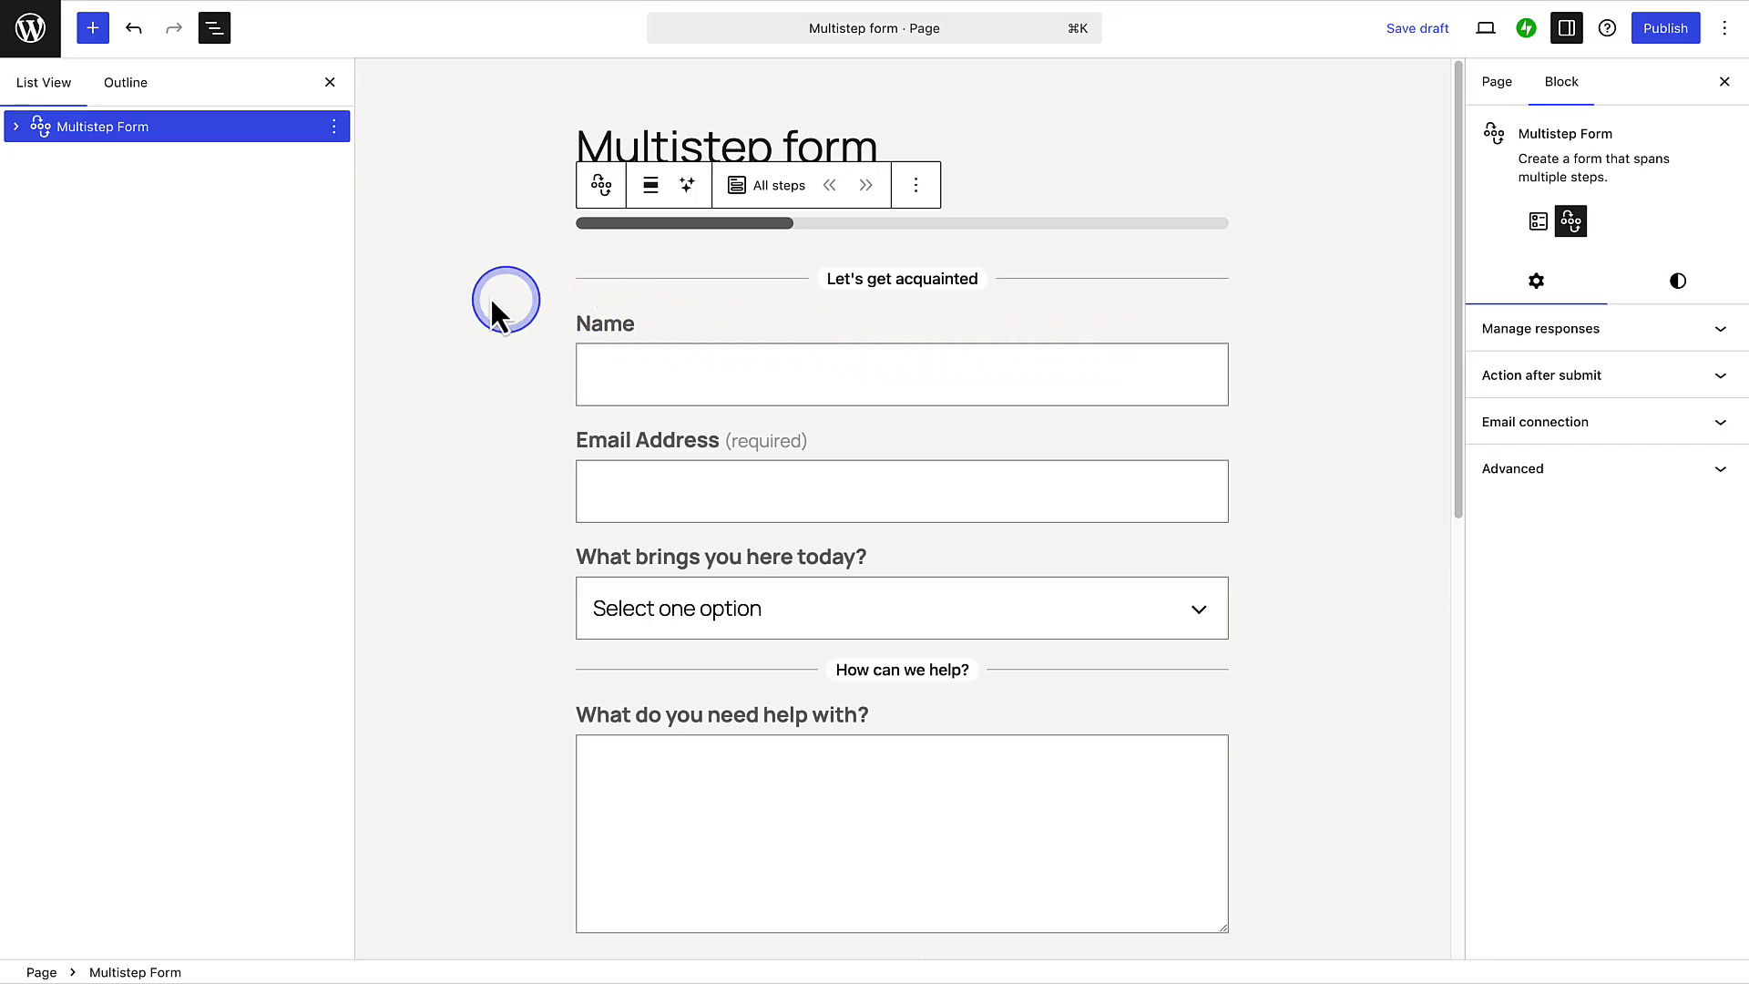
pyautogui.click(15, 127)
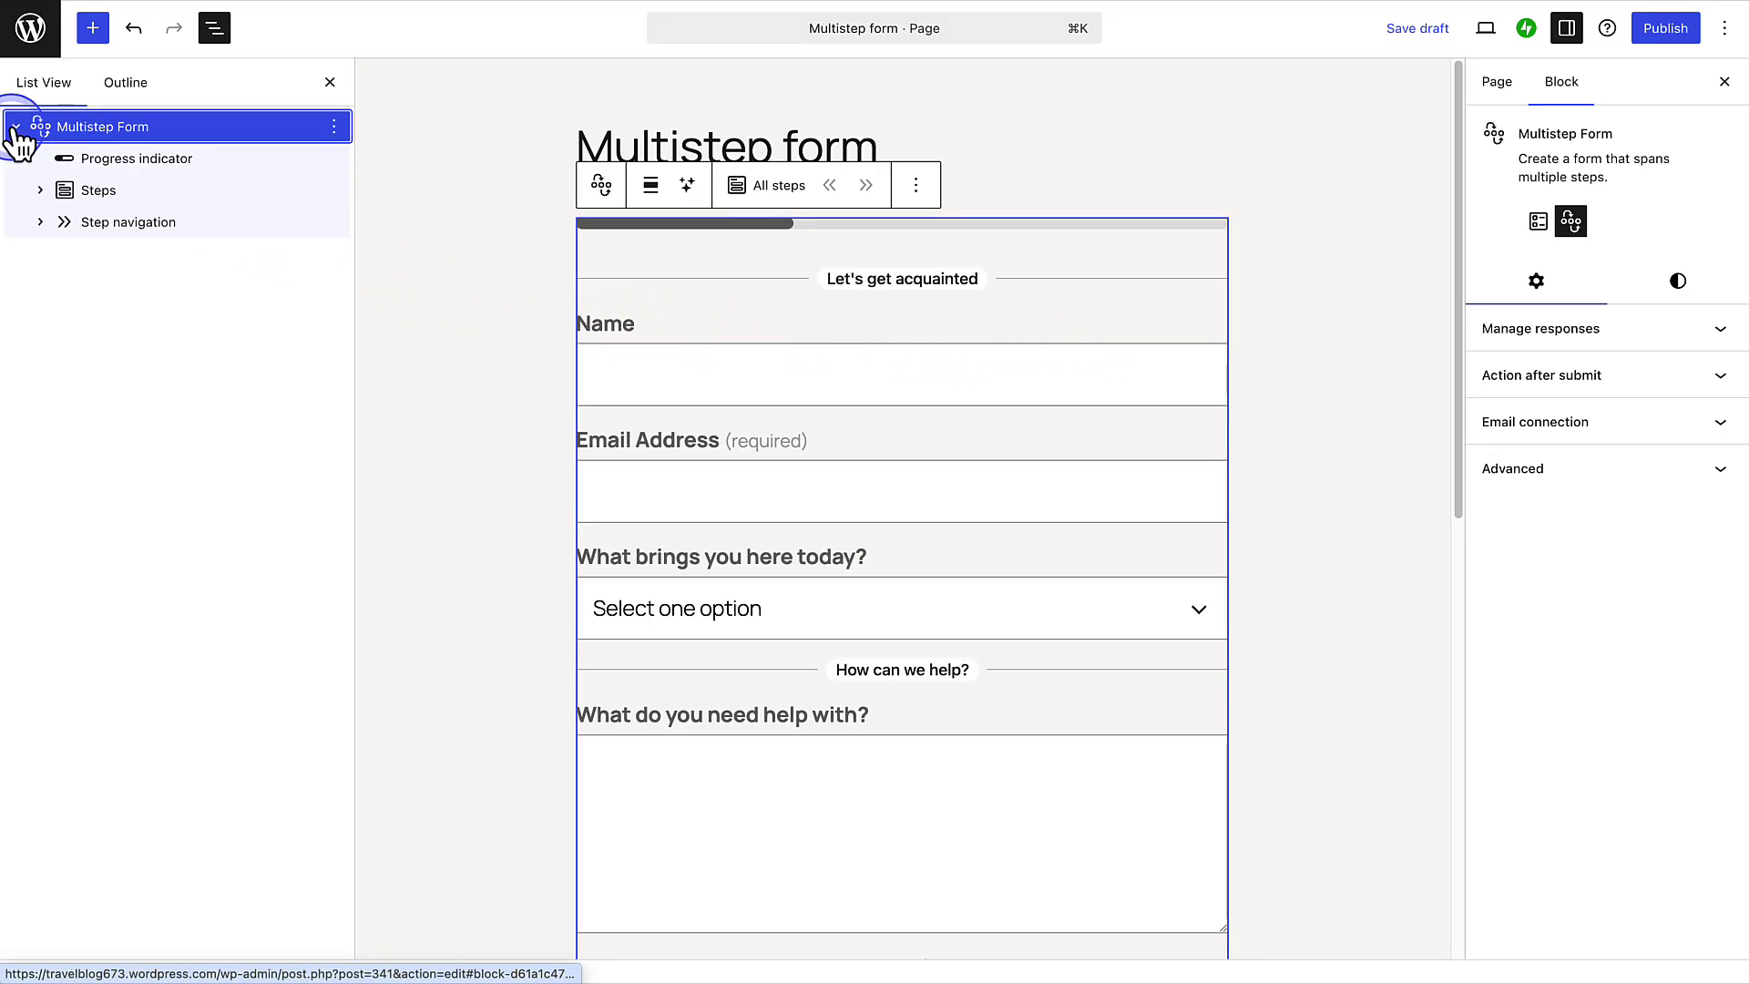
pyautogui.click(128, 162)
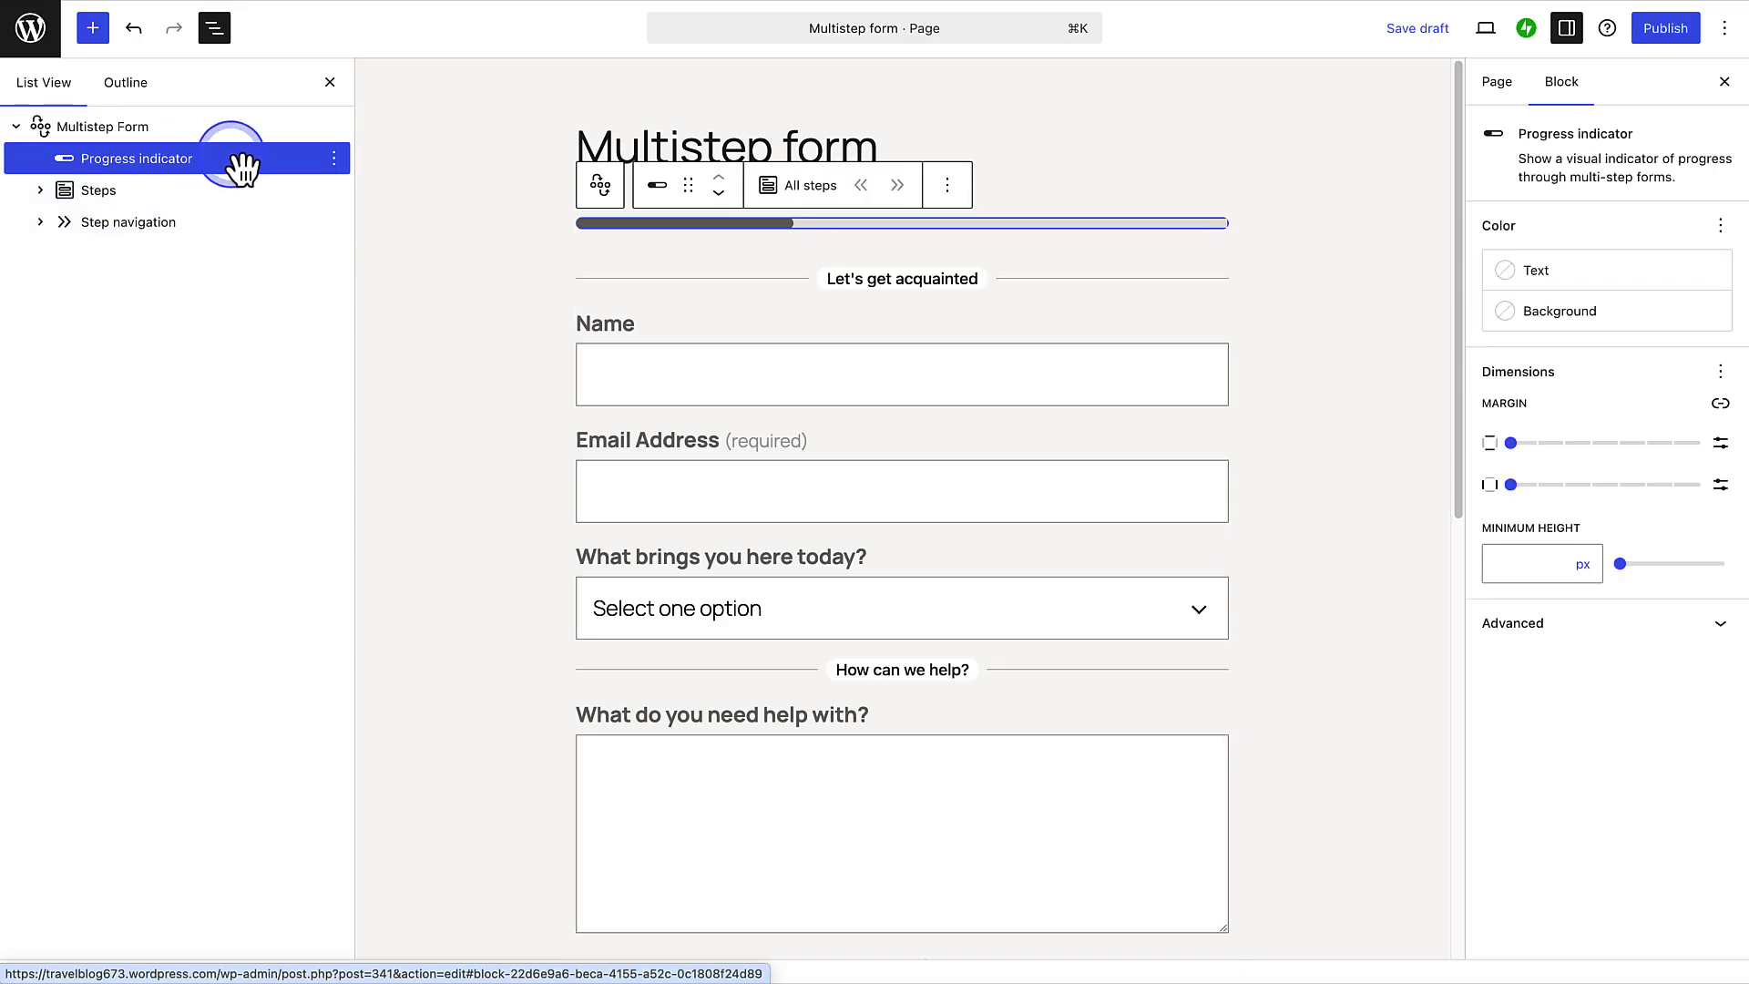
# Step through editing Let's get acquainted, How can we help?, then Preferences.
pyautogui.click(819, 188)
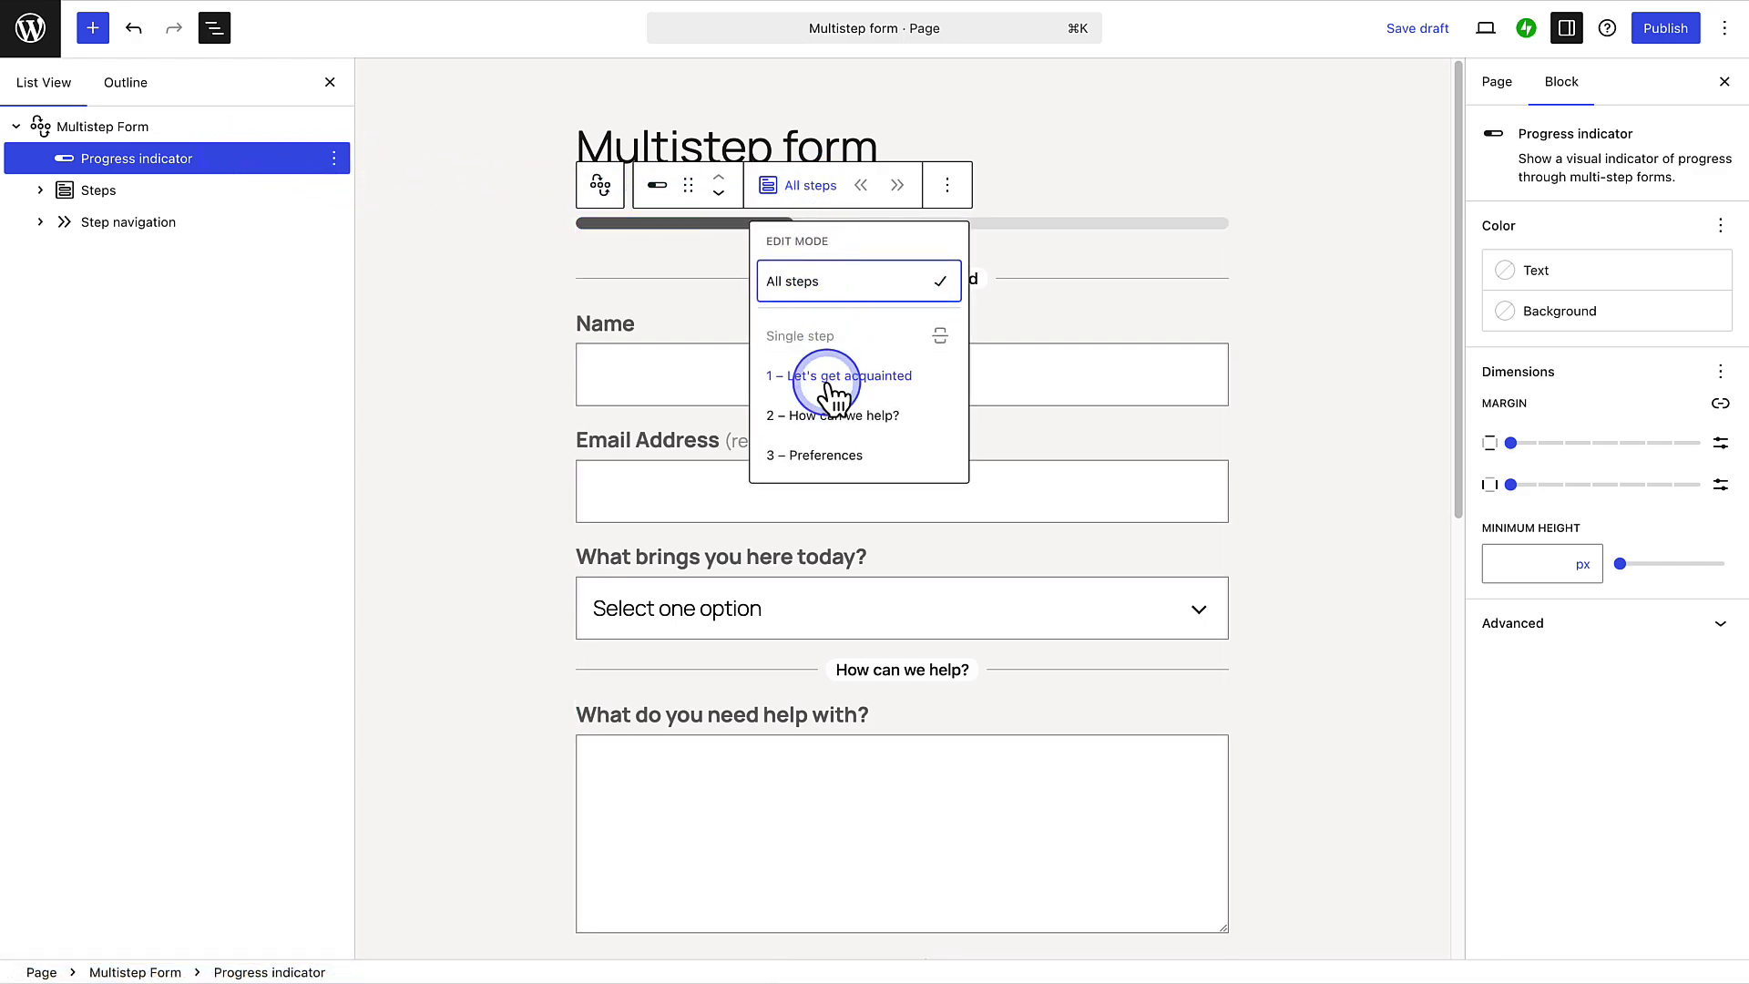
pyautogui.click(829, 377)
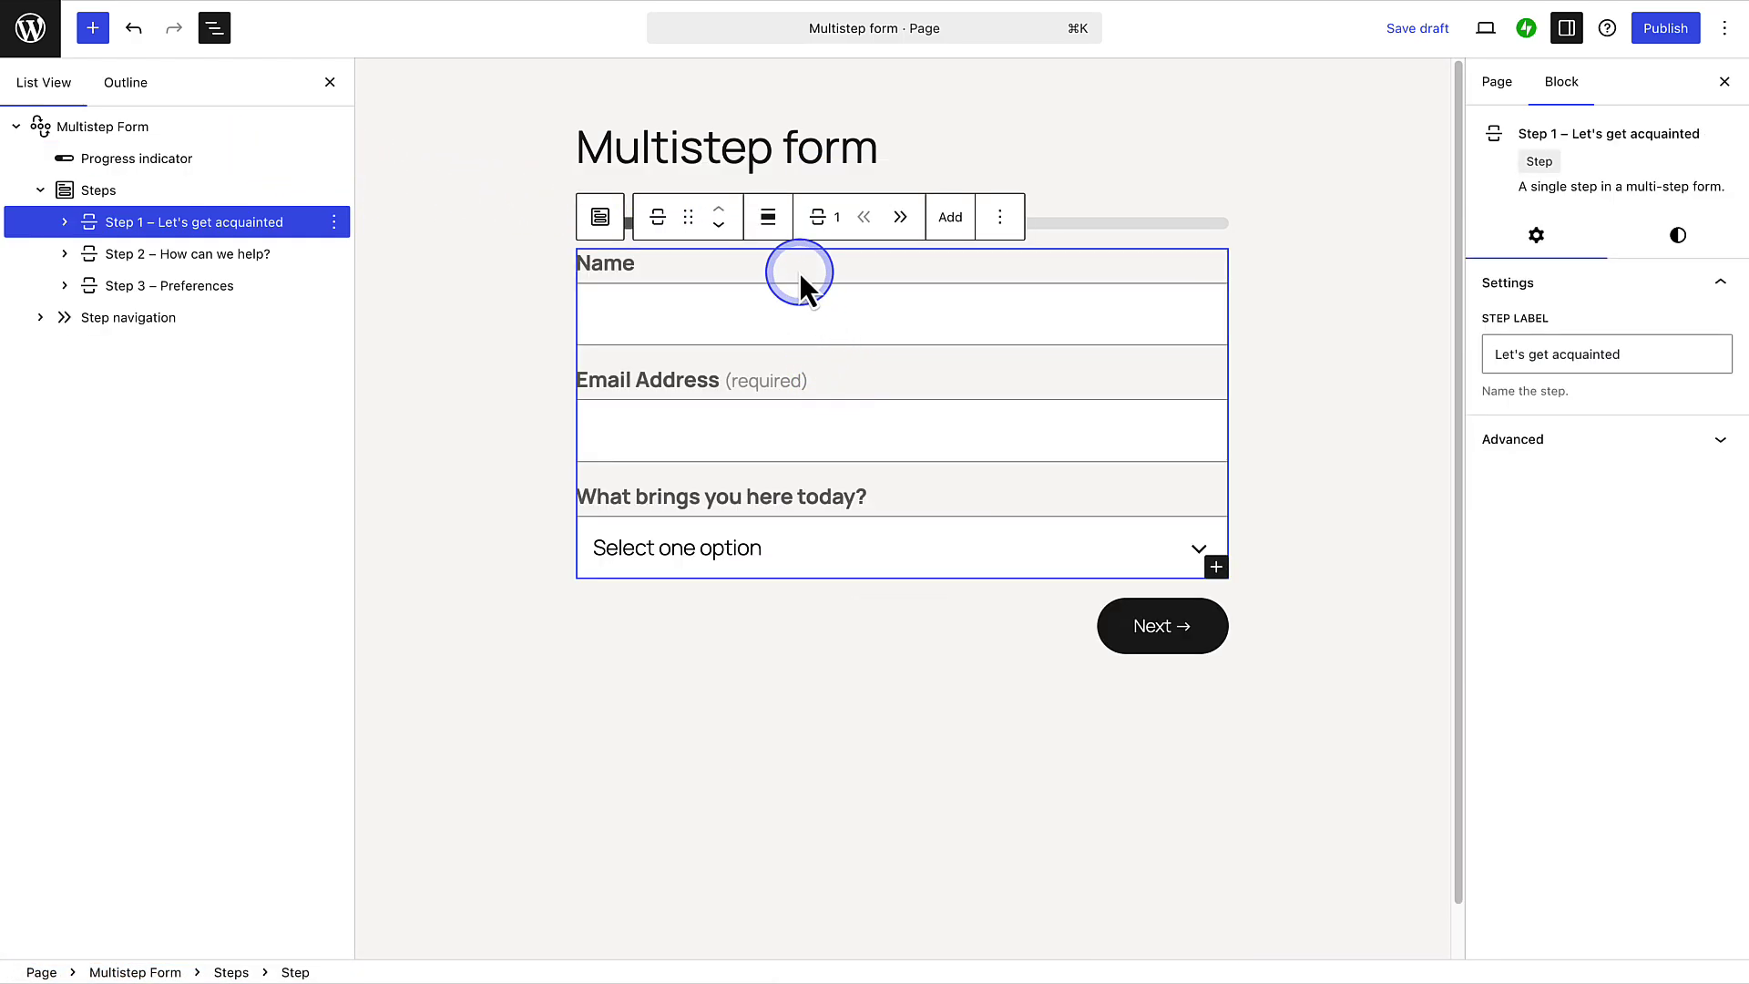
pyautogui.click(817, 220)
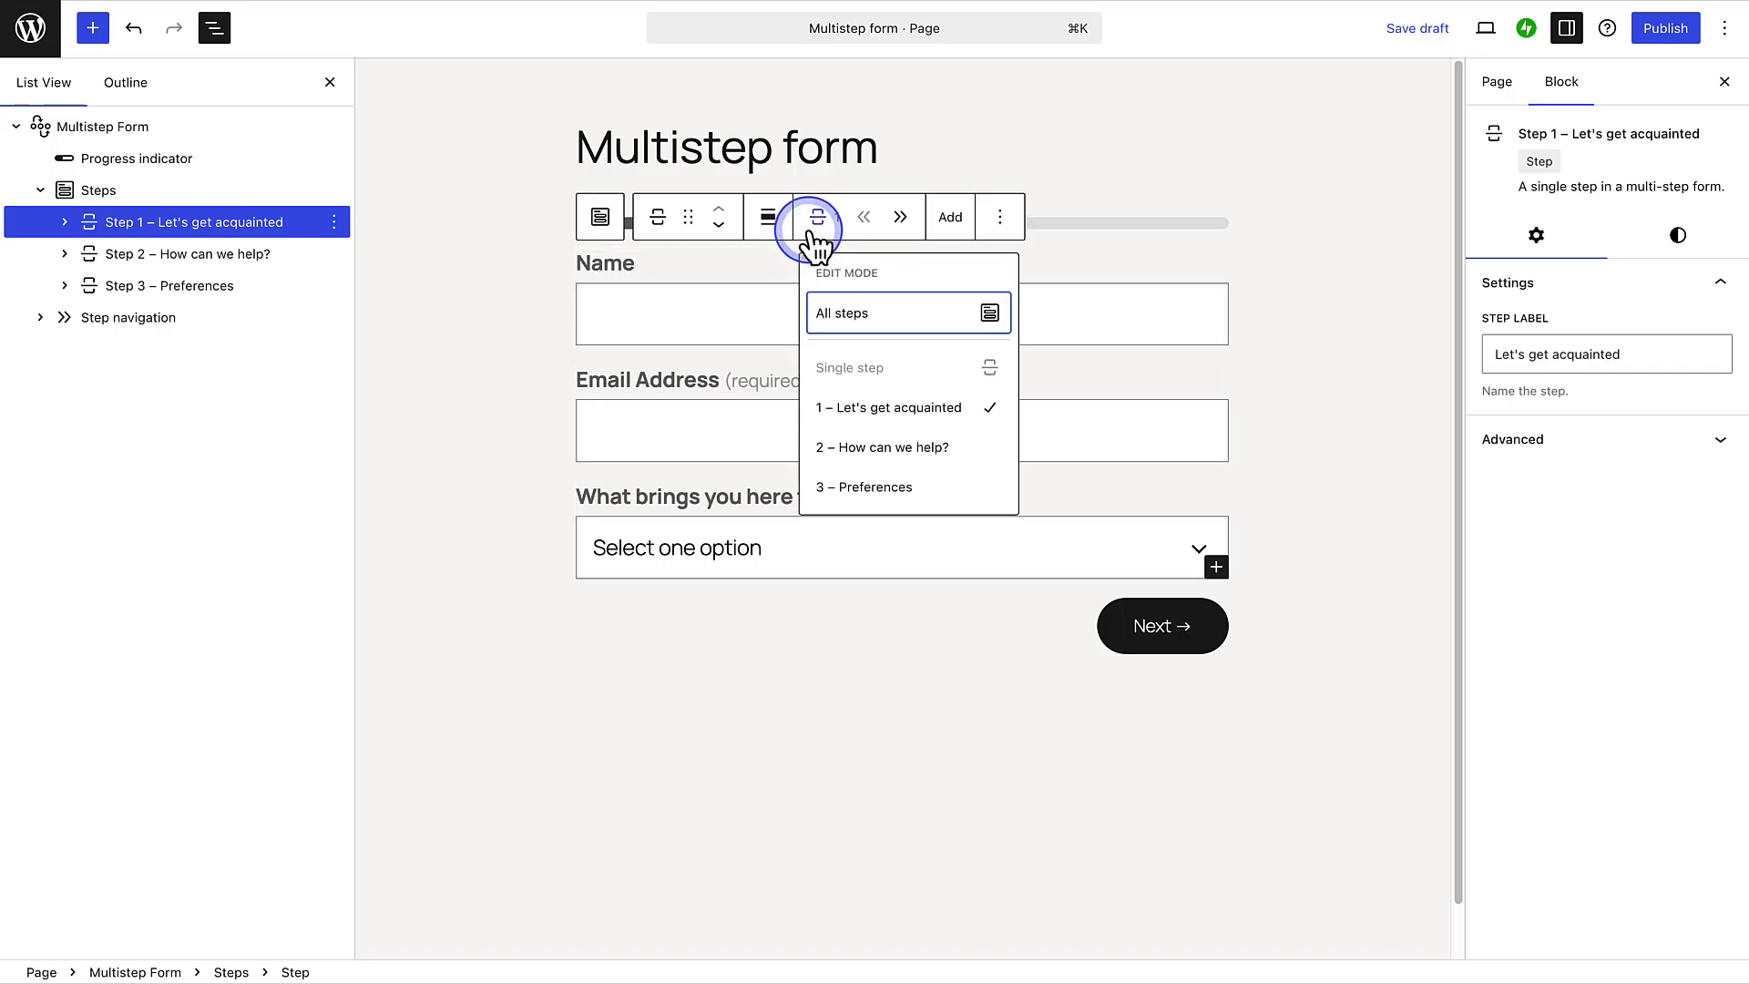
pyautogui.click(836, 446)
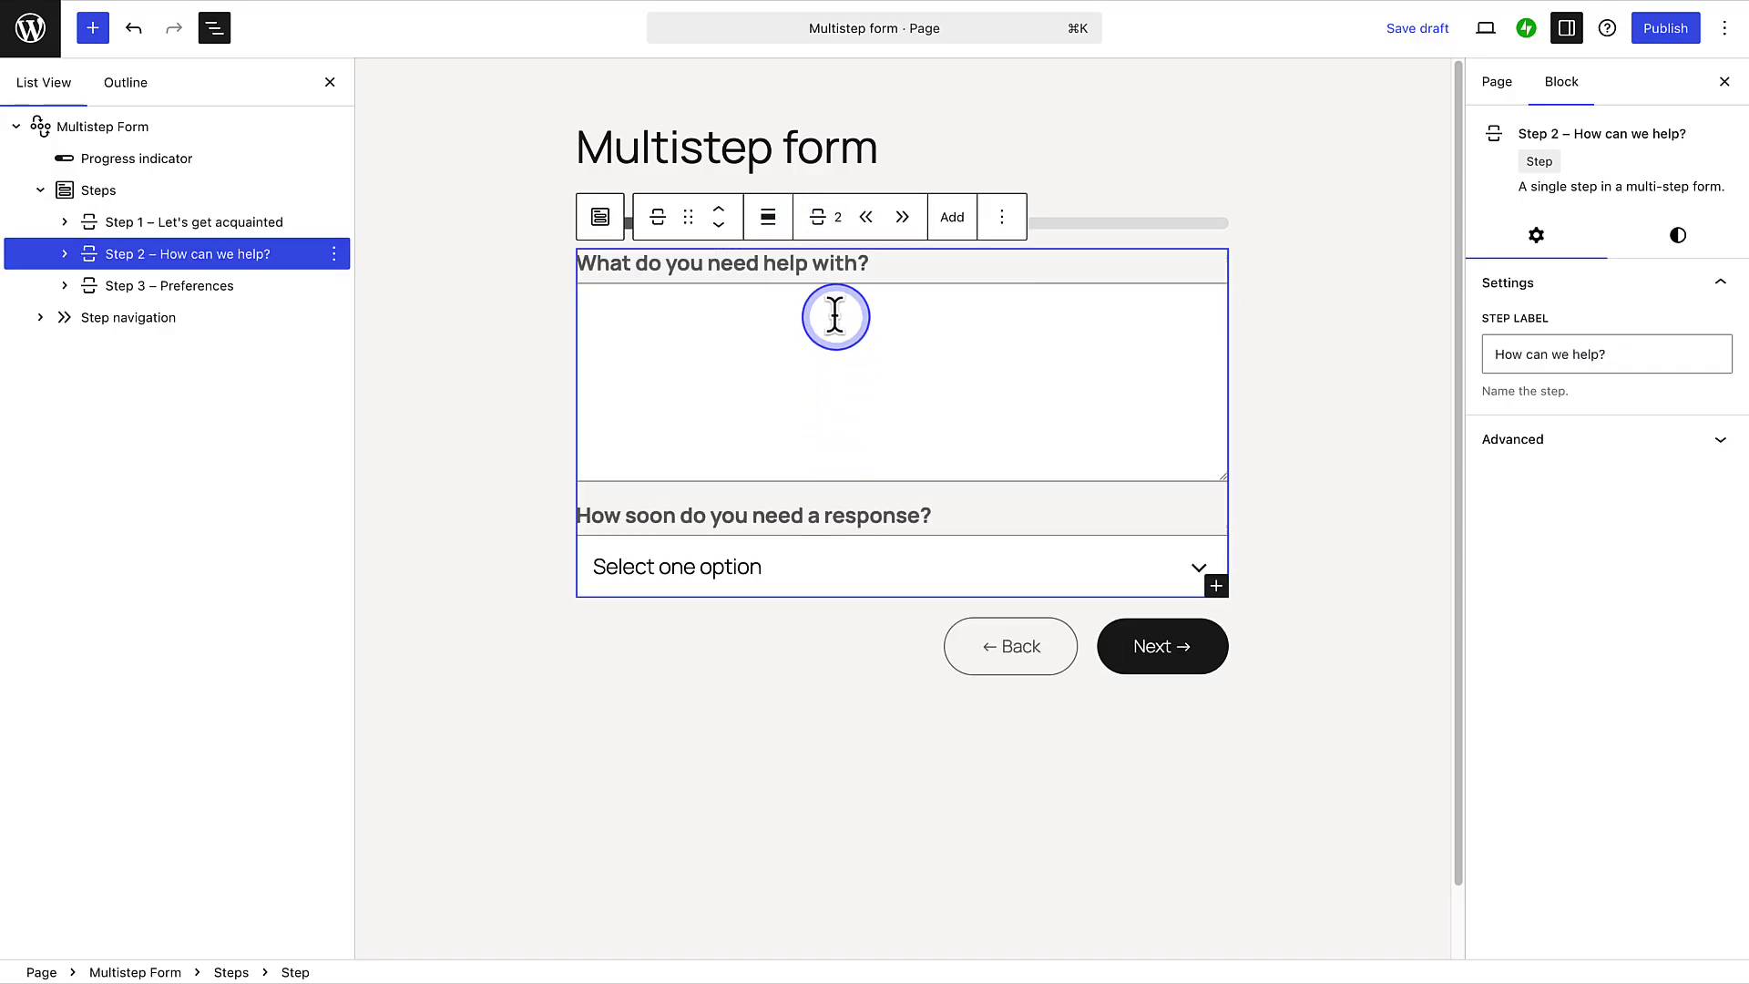
pyautogui.click(818, 217)
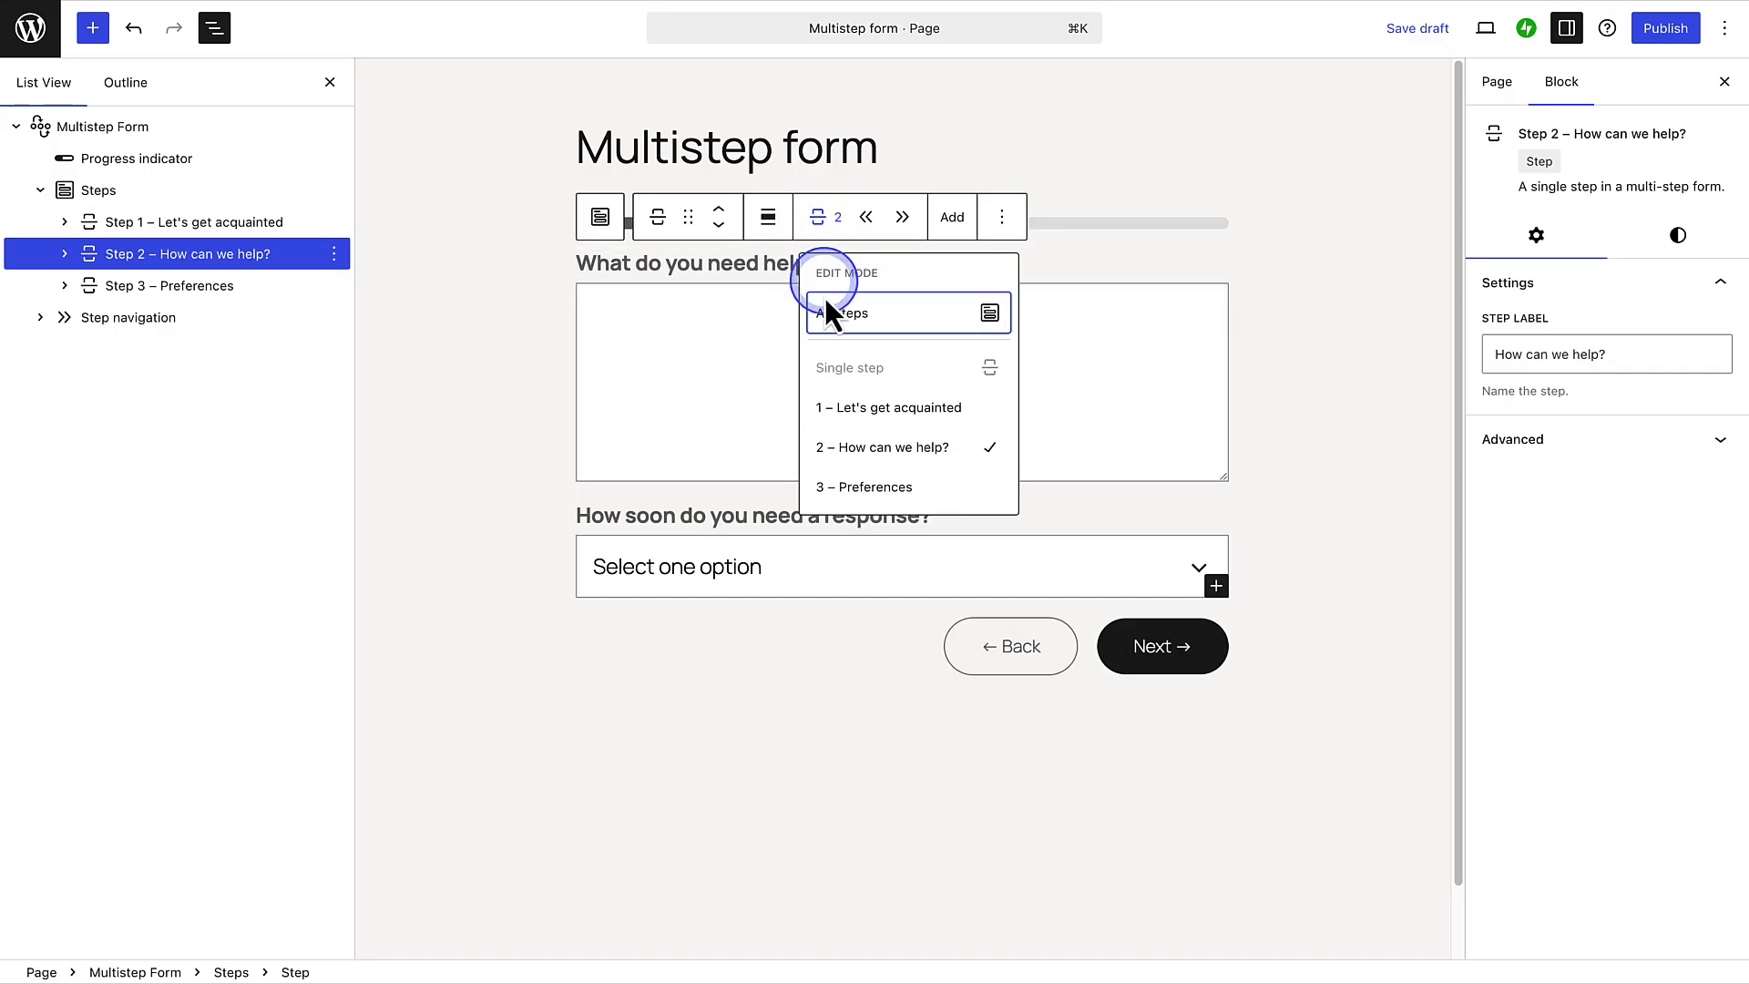
pyautogui.click(842, 486)
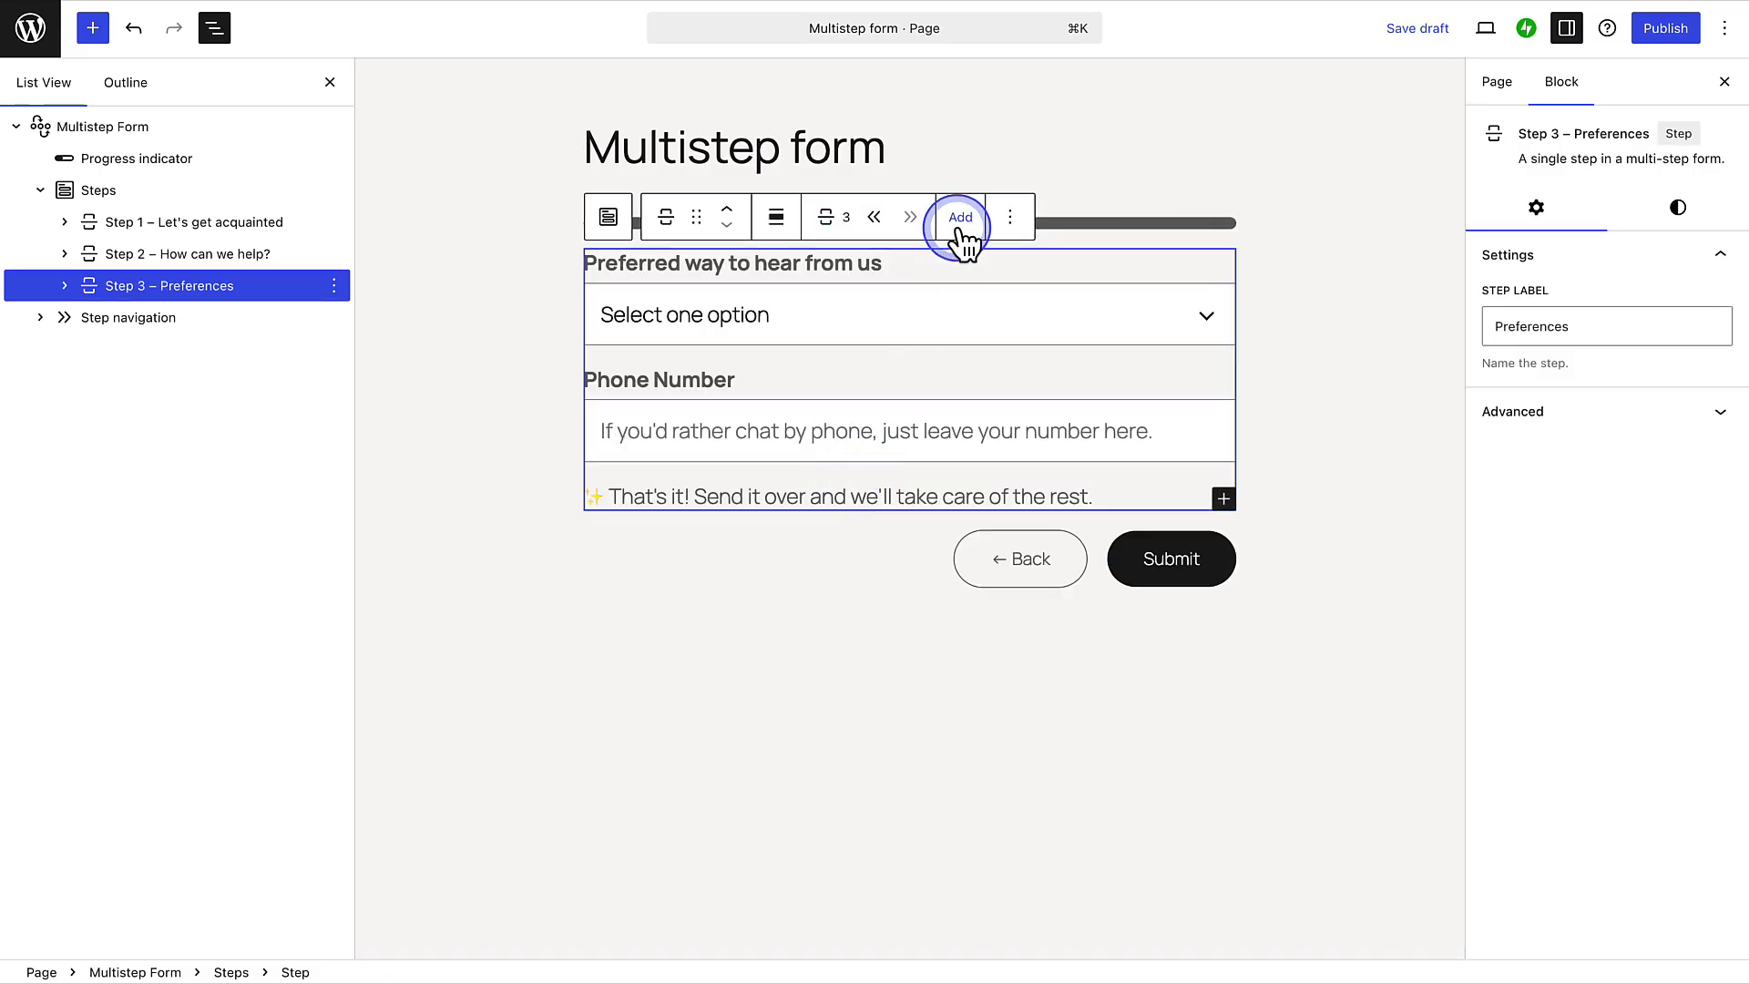
# Add a Feedback step after Preferences containing a multi-line field labelled Feedback.
pyautogui.click(961, 218)
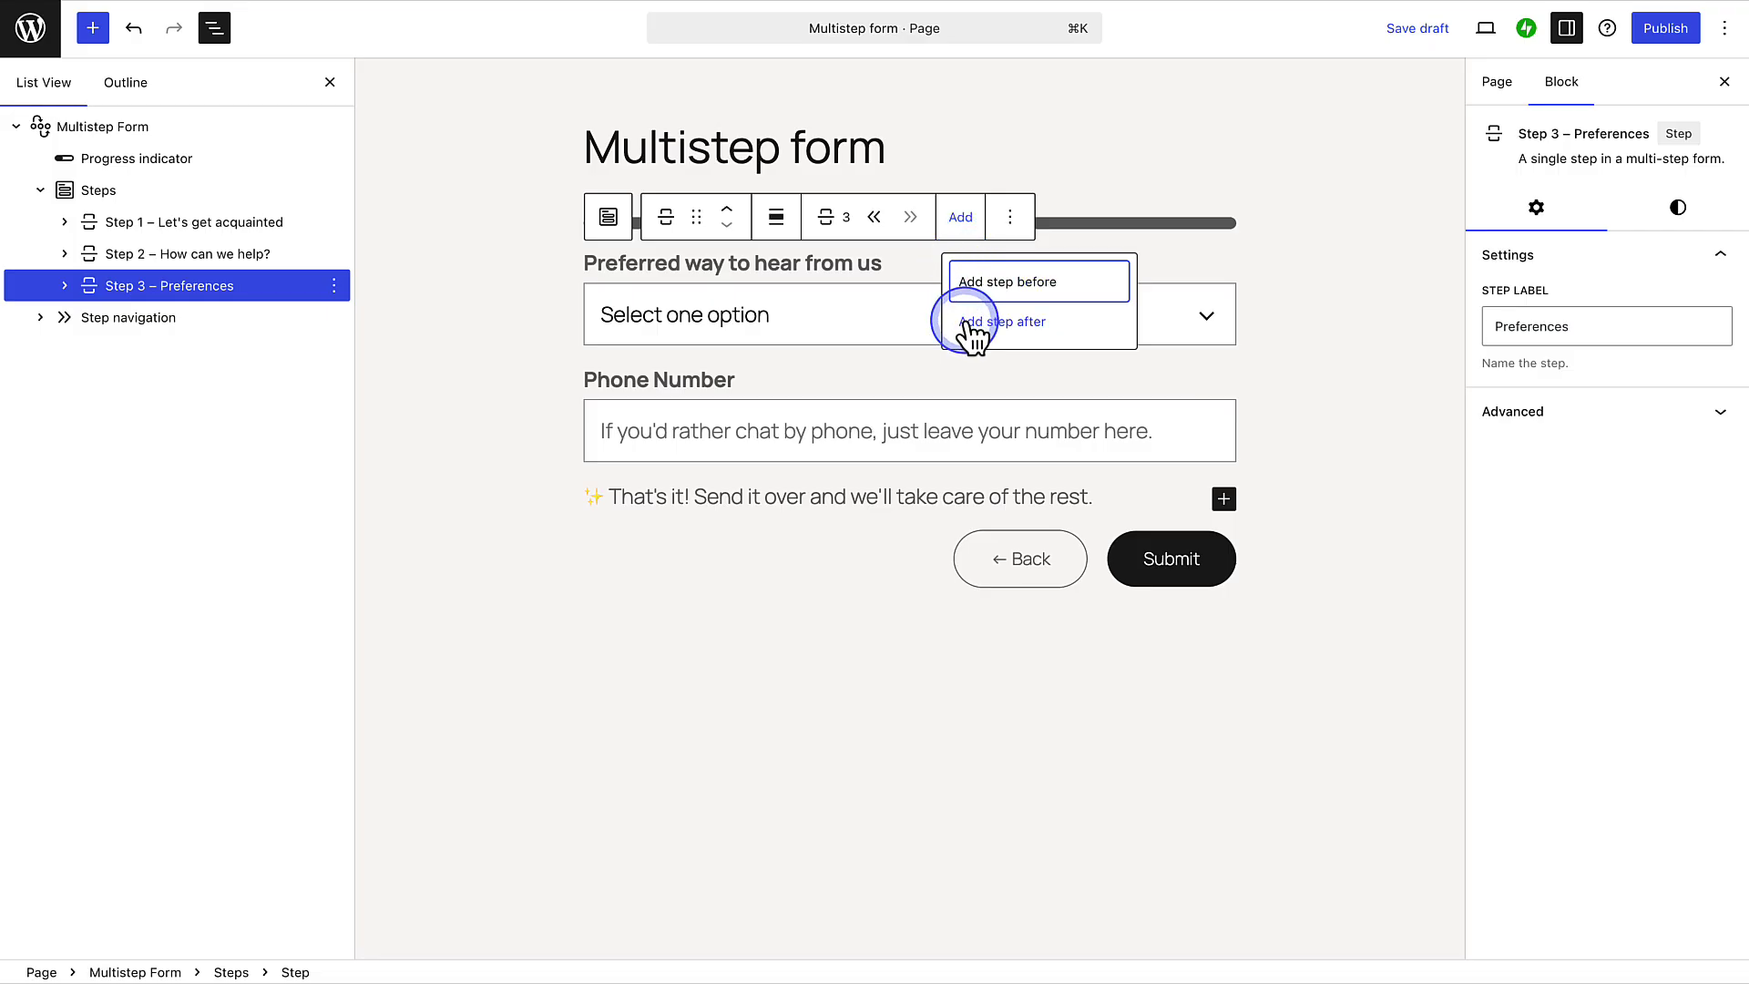
pyautogui.click(971, 323)
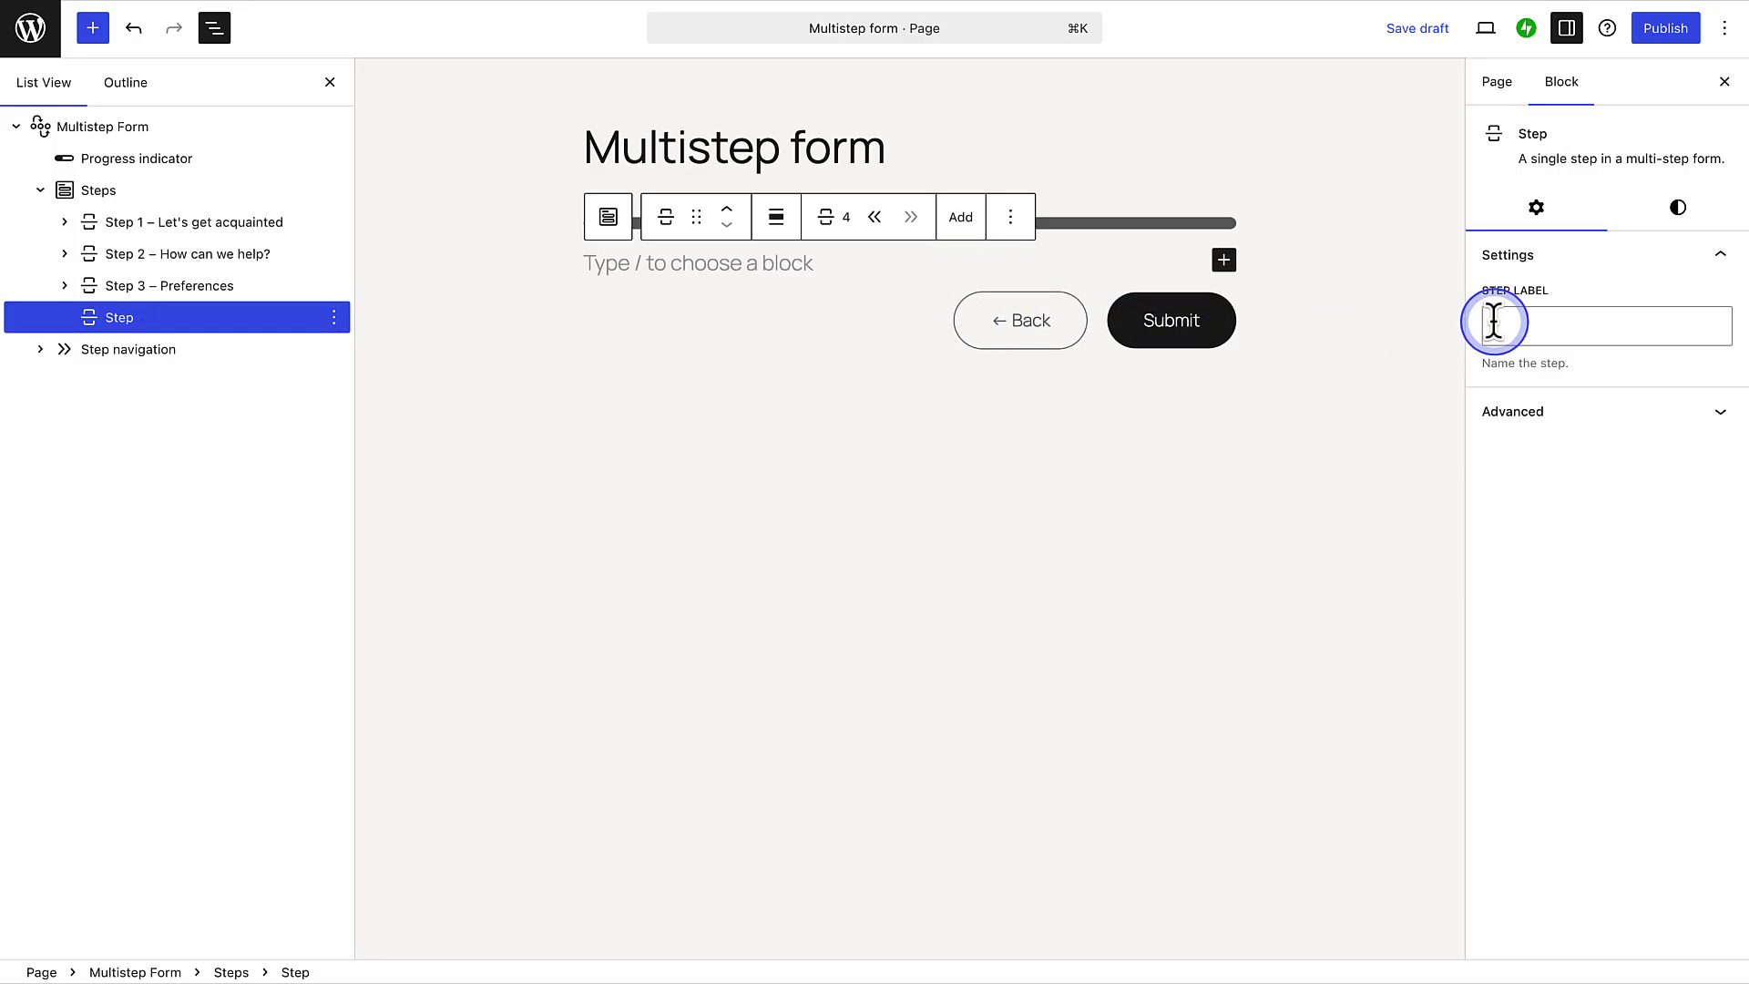
pyautogui.click(1488, 325)
pyautogui.write('Feedback')
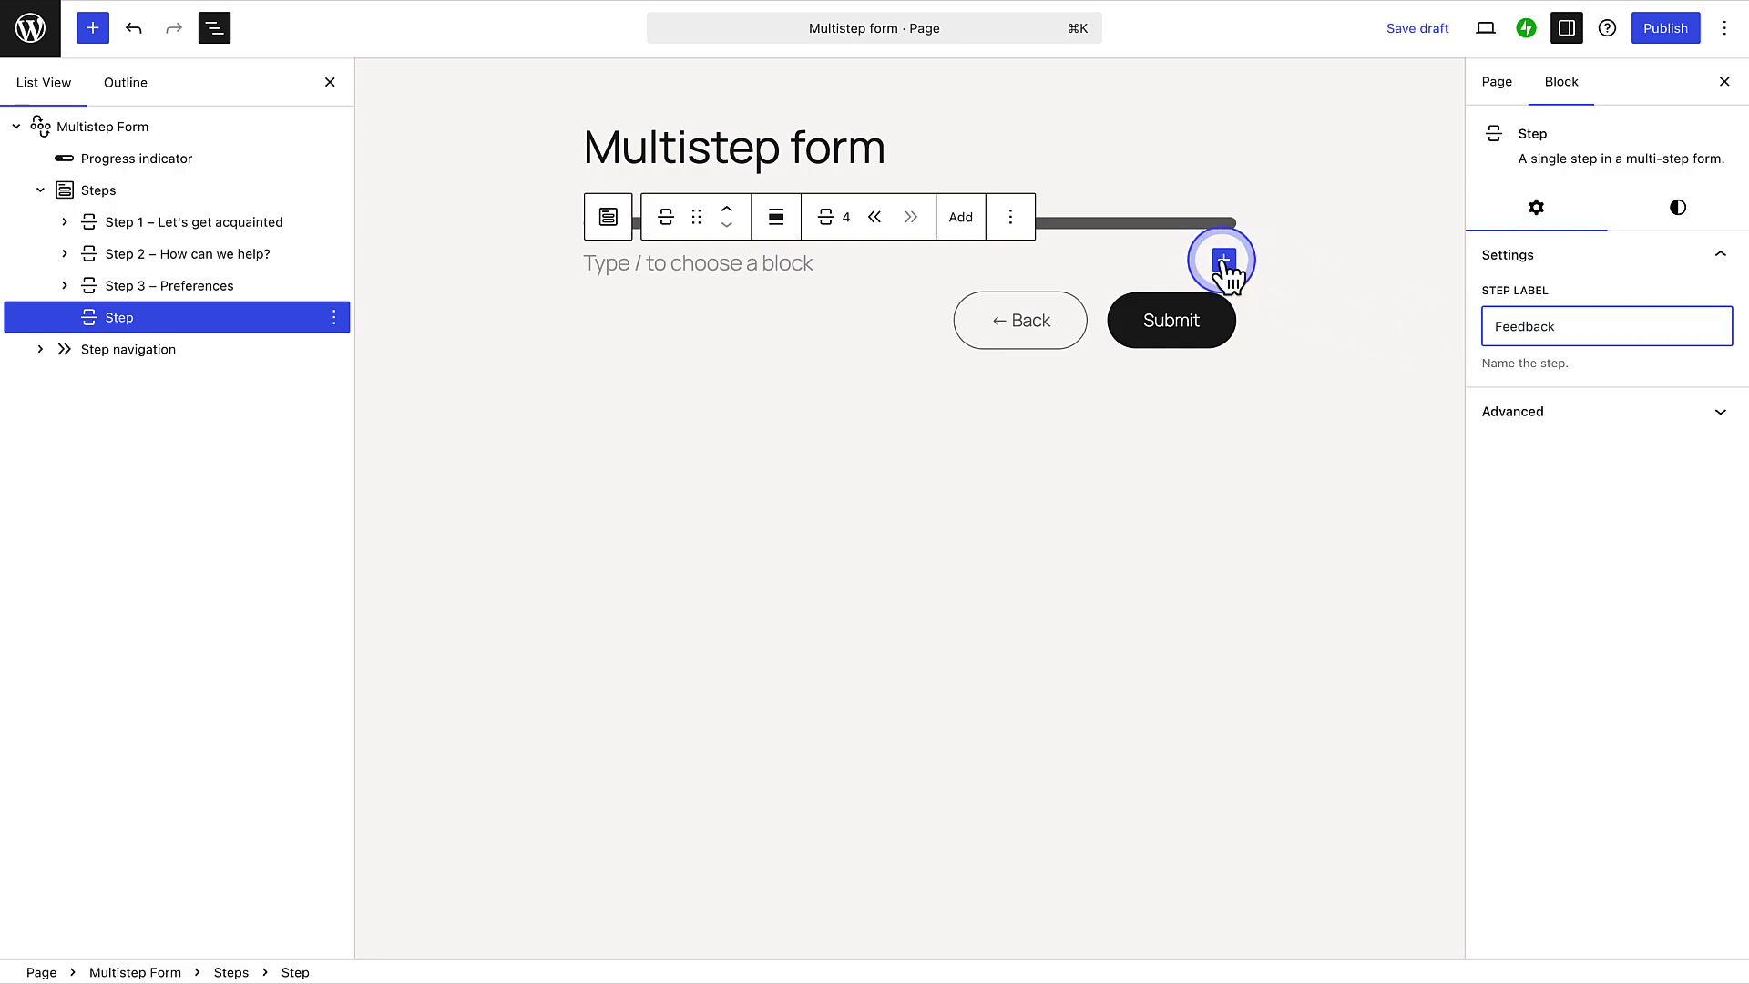
pyautogui.click(1224, 261)
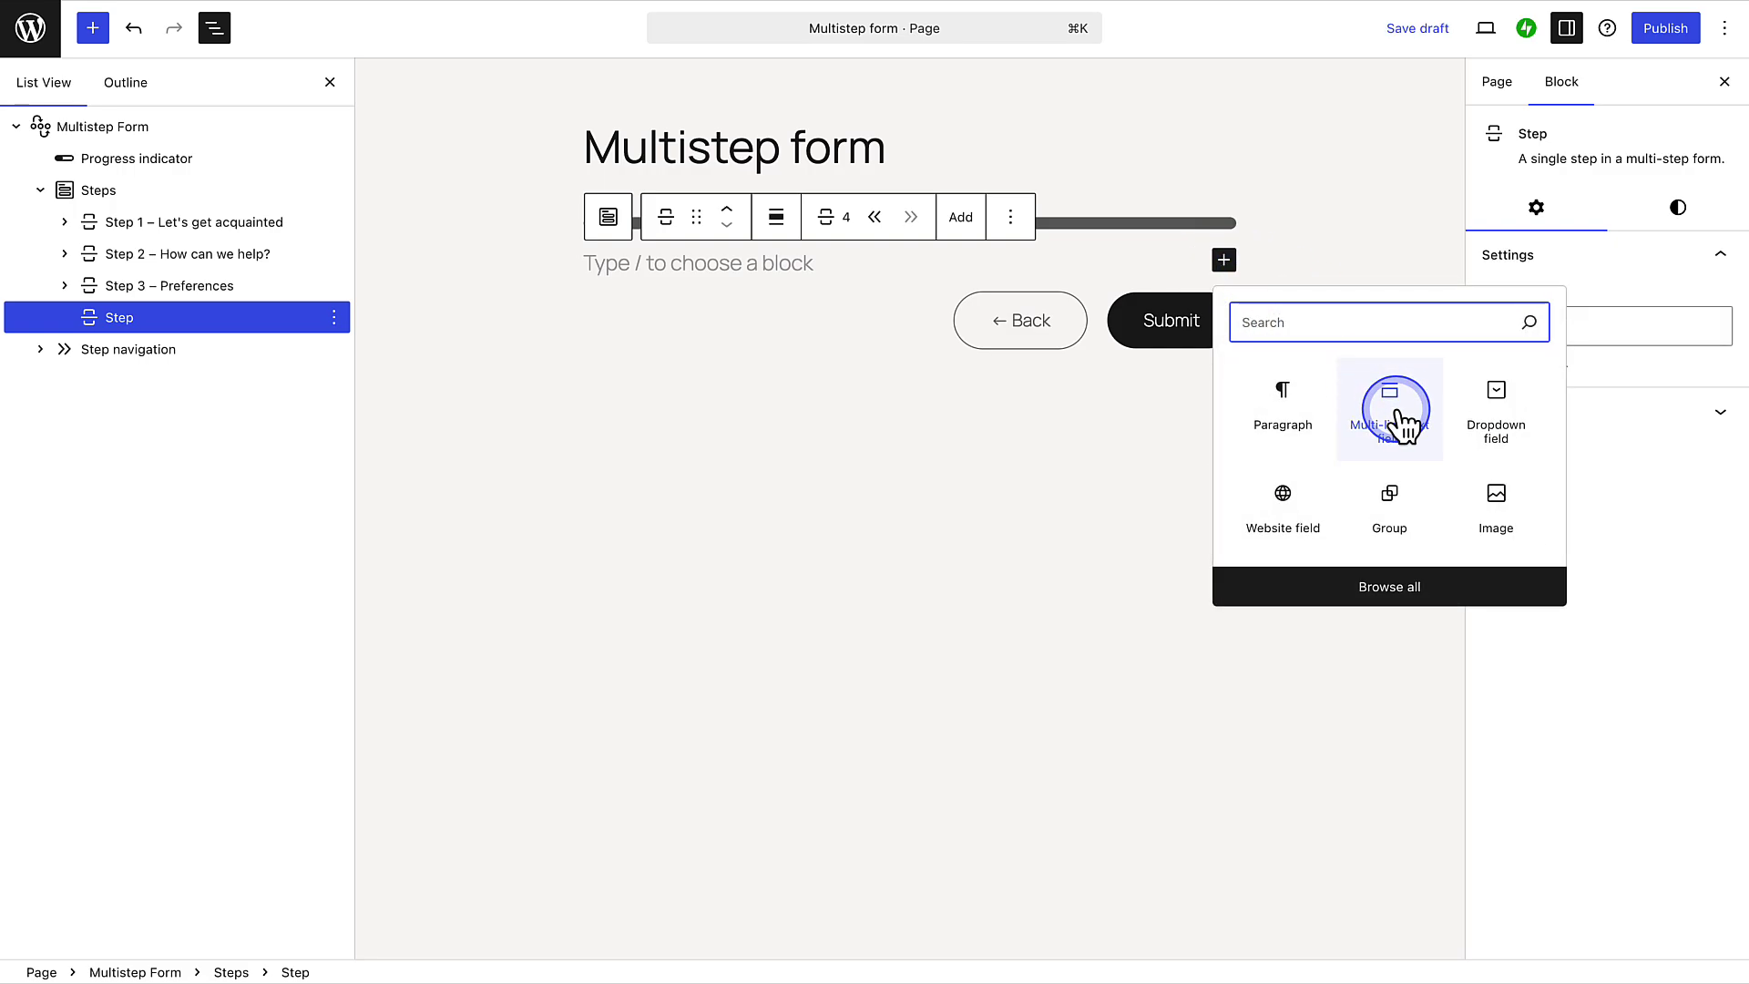
pyautogui.click(1391, 406)
pyautogui.click(729, 289)
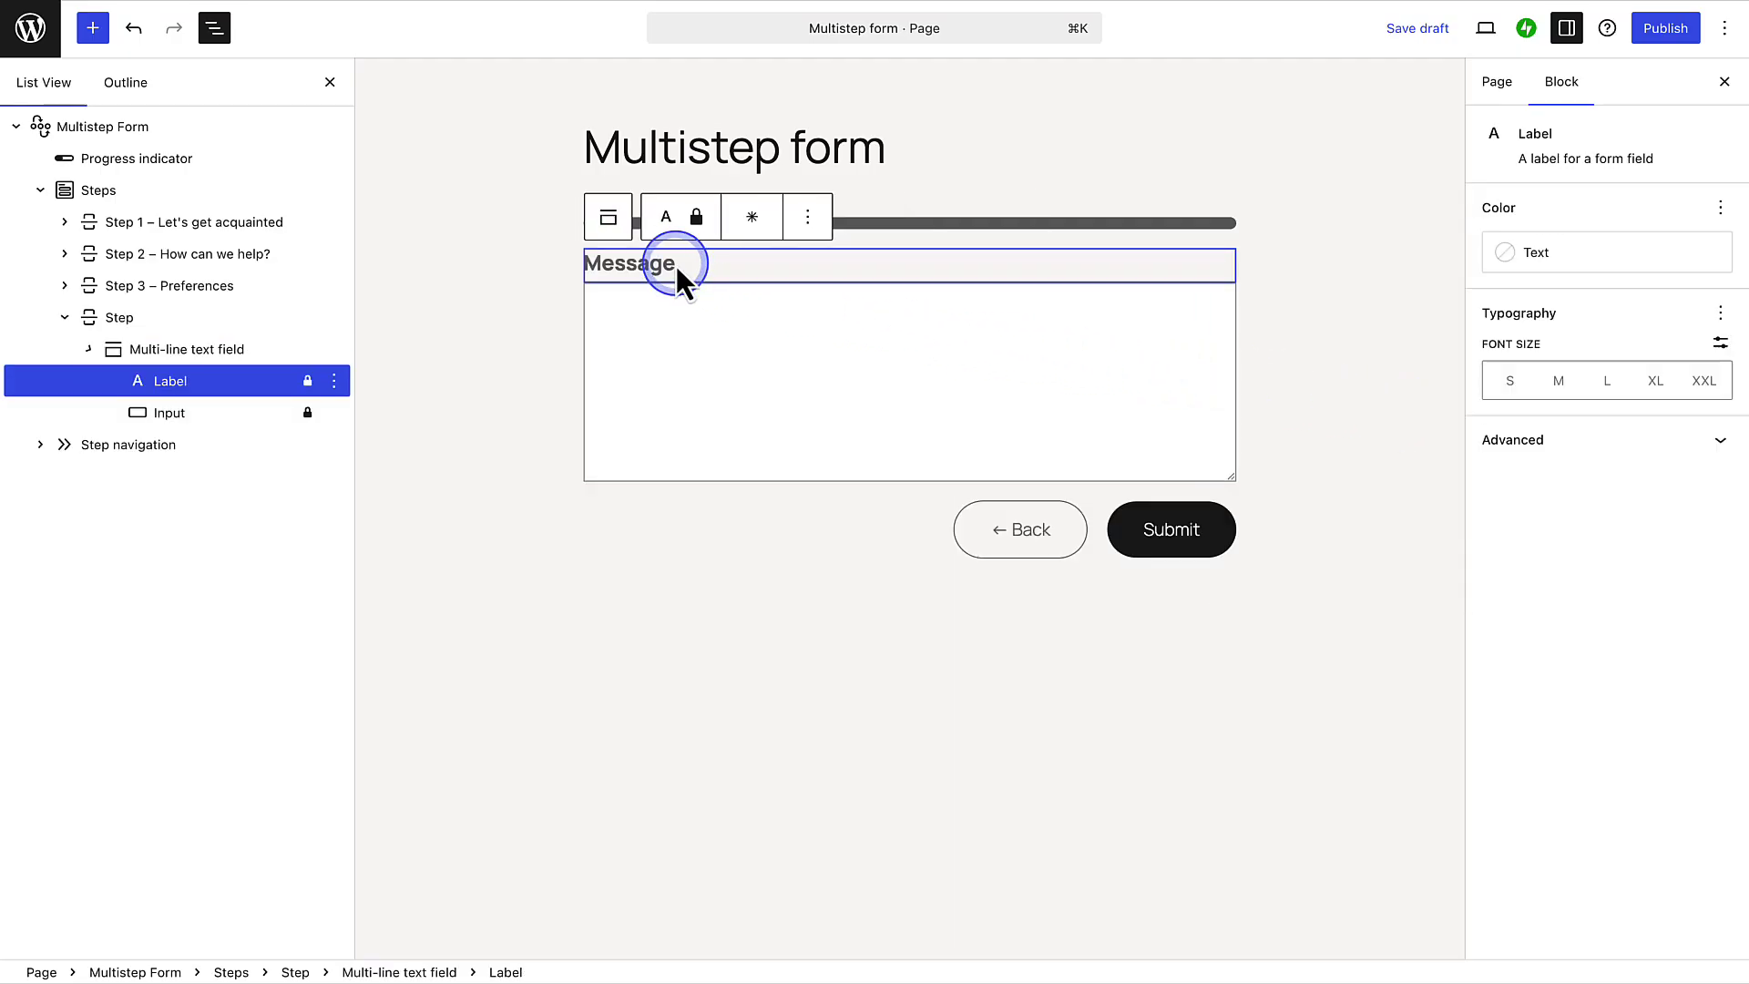
pyautogui.moveTo(676, 264); pyautogui.dragTo(557, 268)
pyautogui.write('Feedback')
# Rename the new step to 'Step 4 - Feedback'.
pyautogui.click(238, 319)
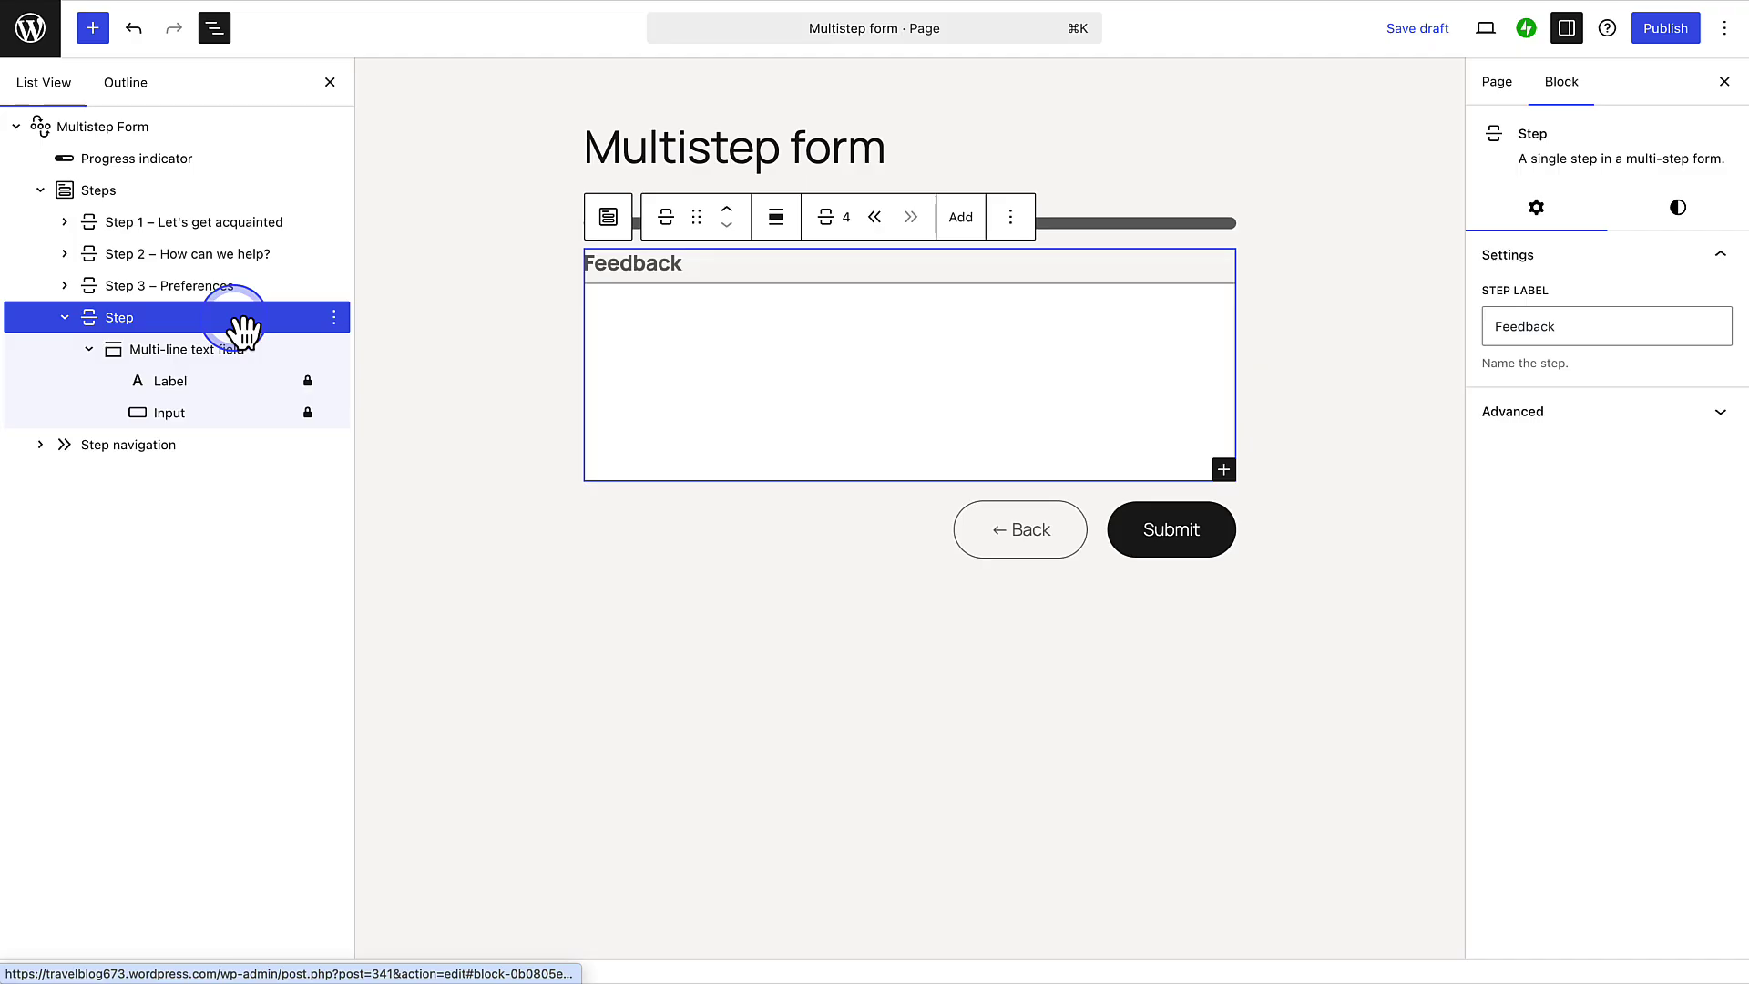
pyautogui.click(333, 319)
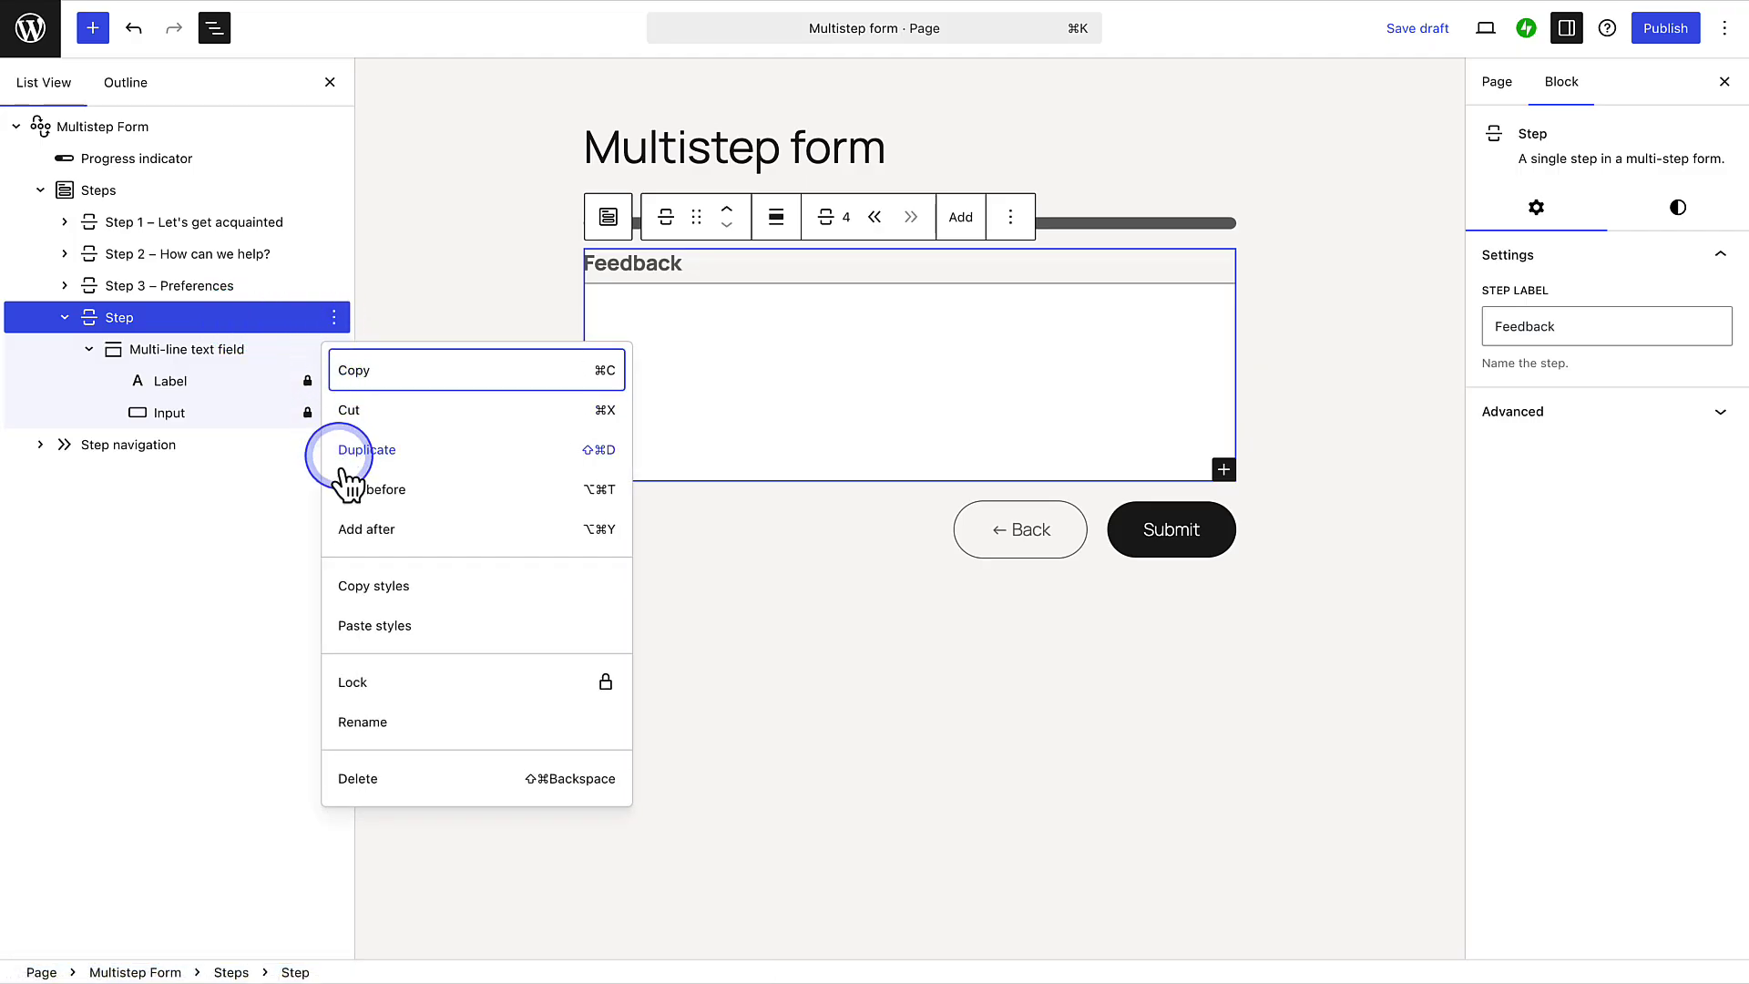
pyautogui.click(355, 724)
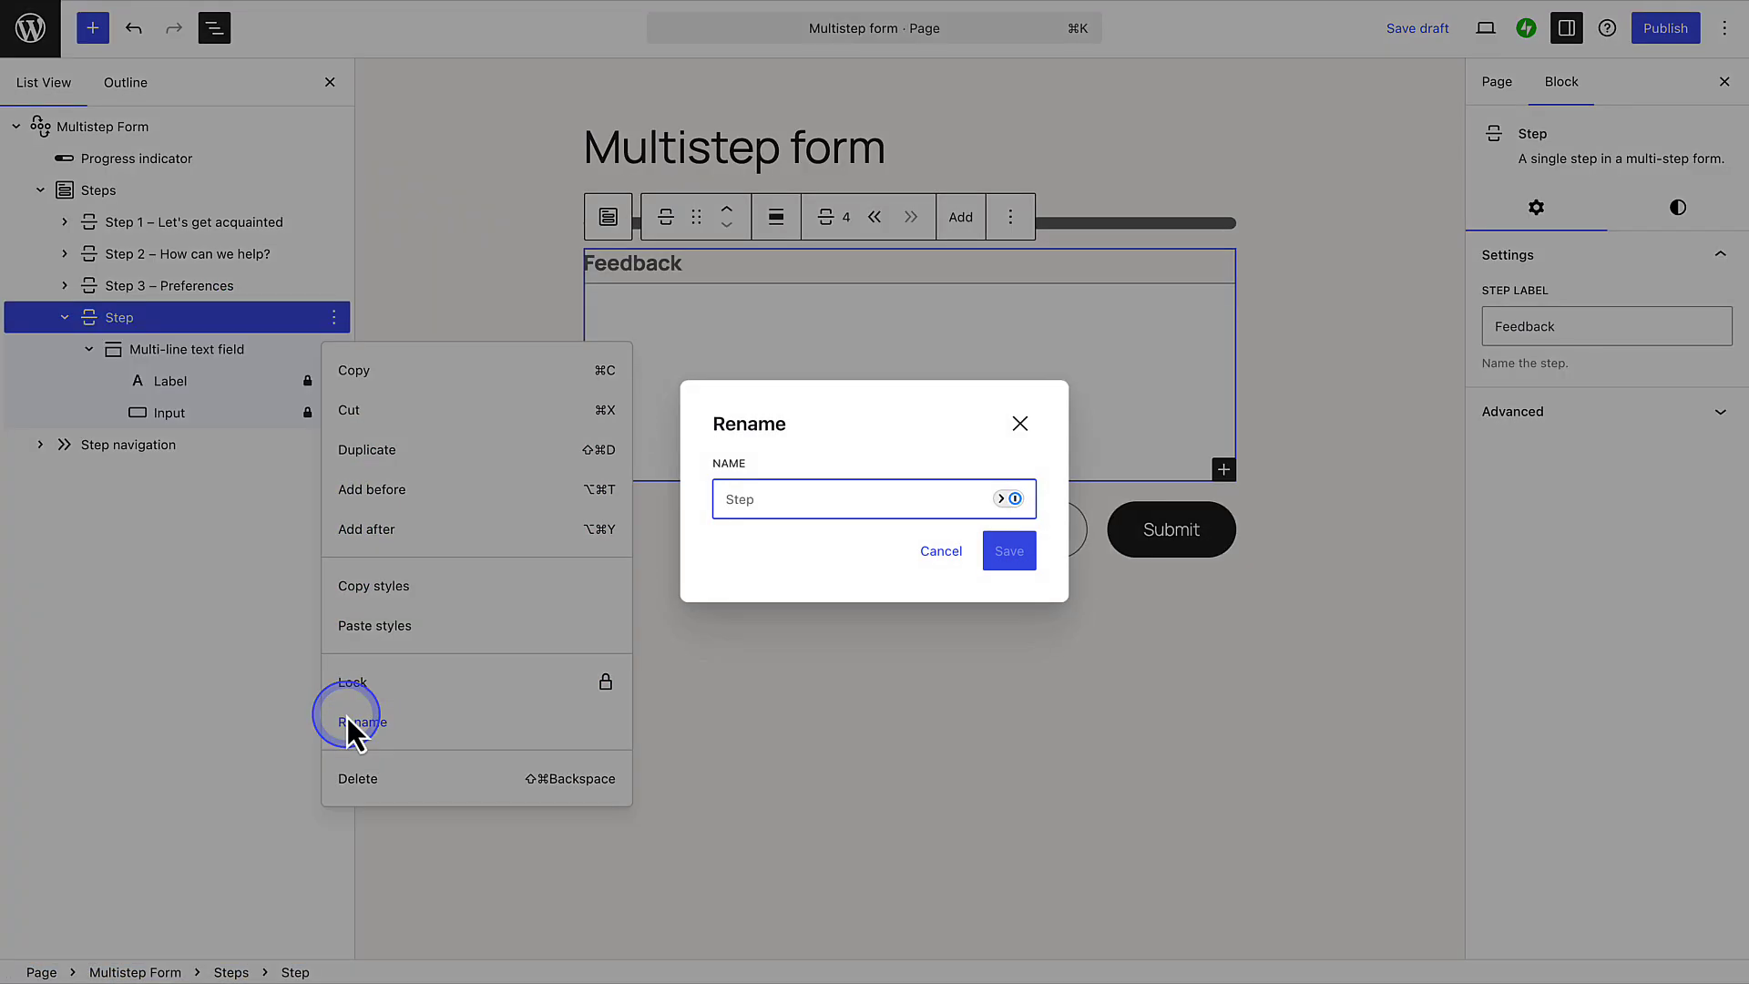
pyautogui.write('Step 4 - Feedback')
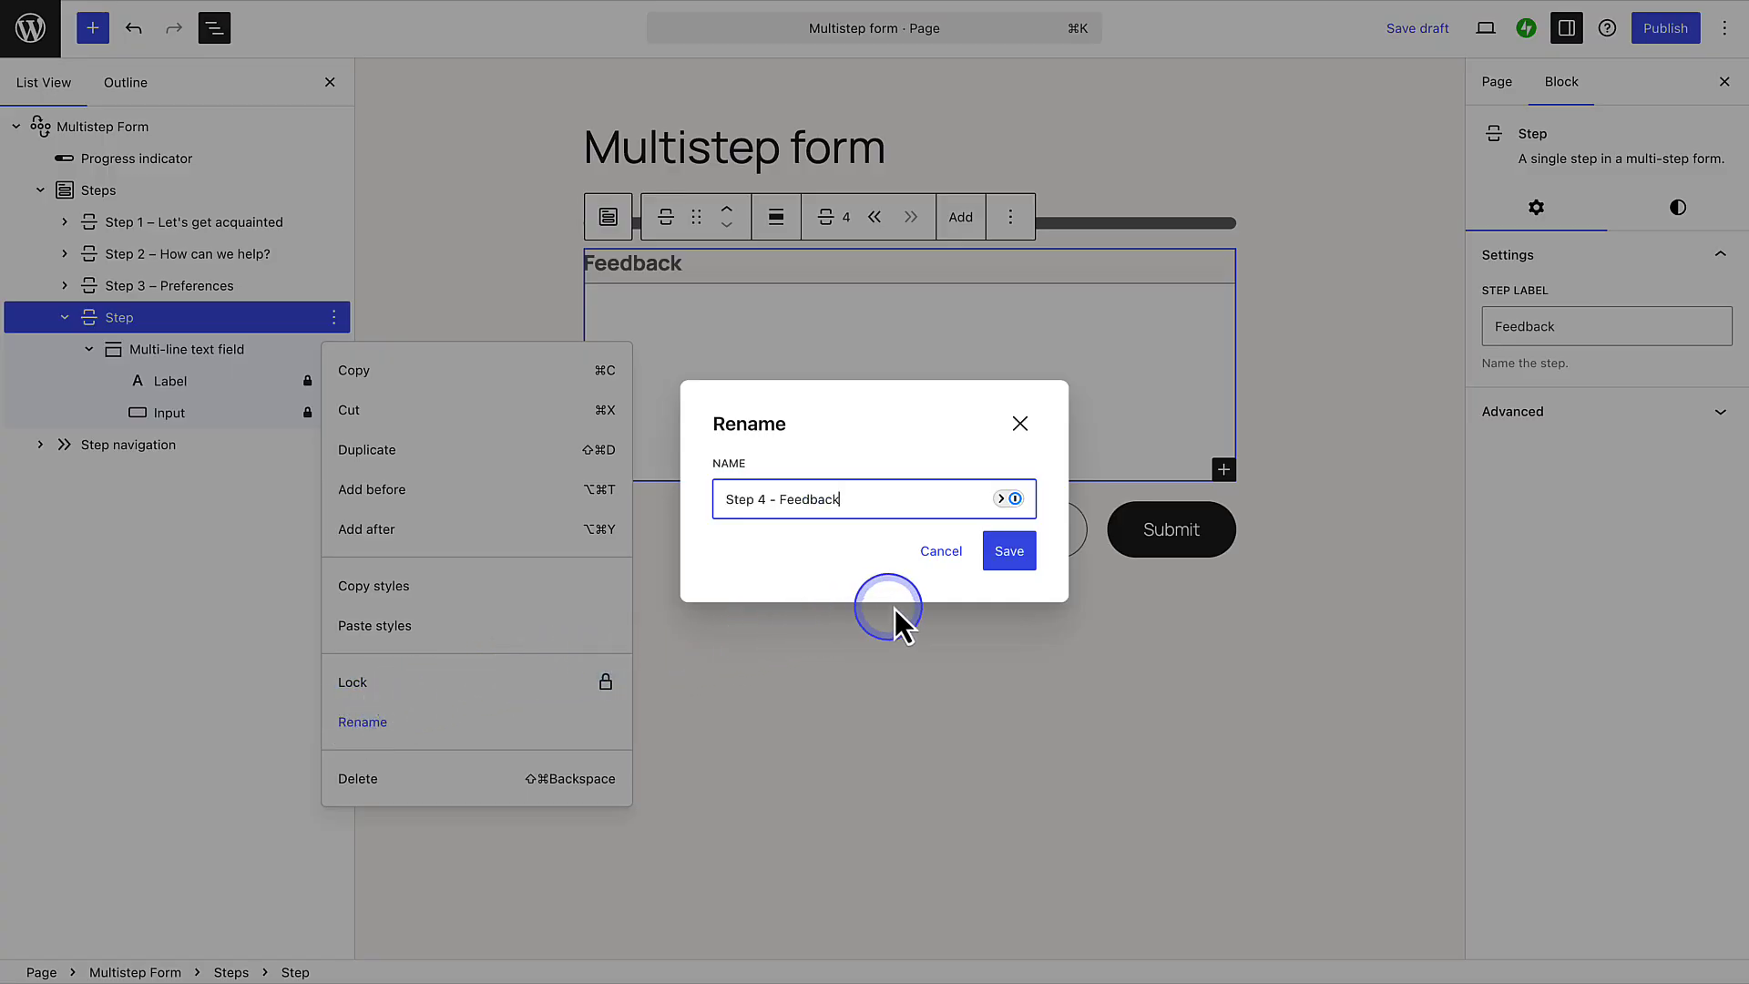
pyautogui.click(1007, 556)
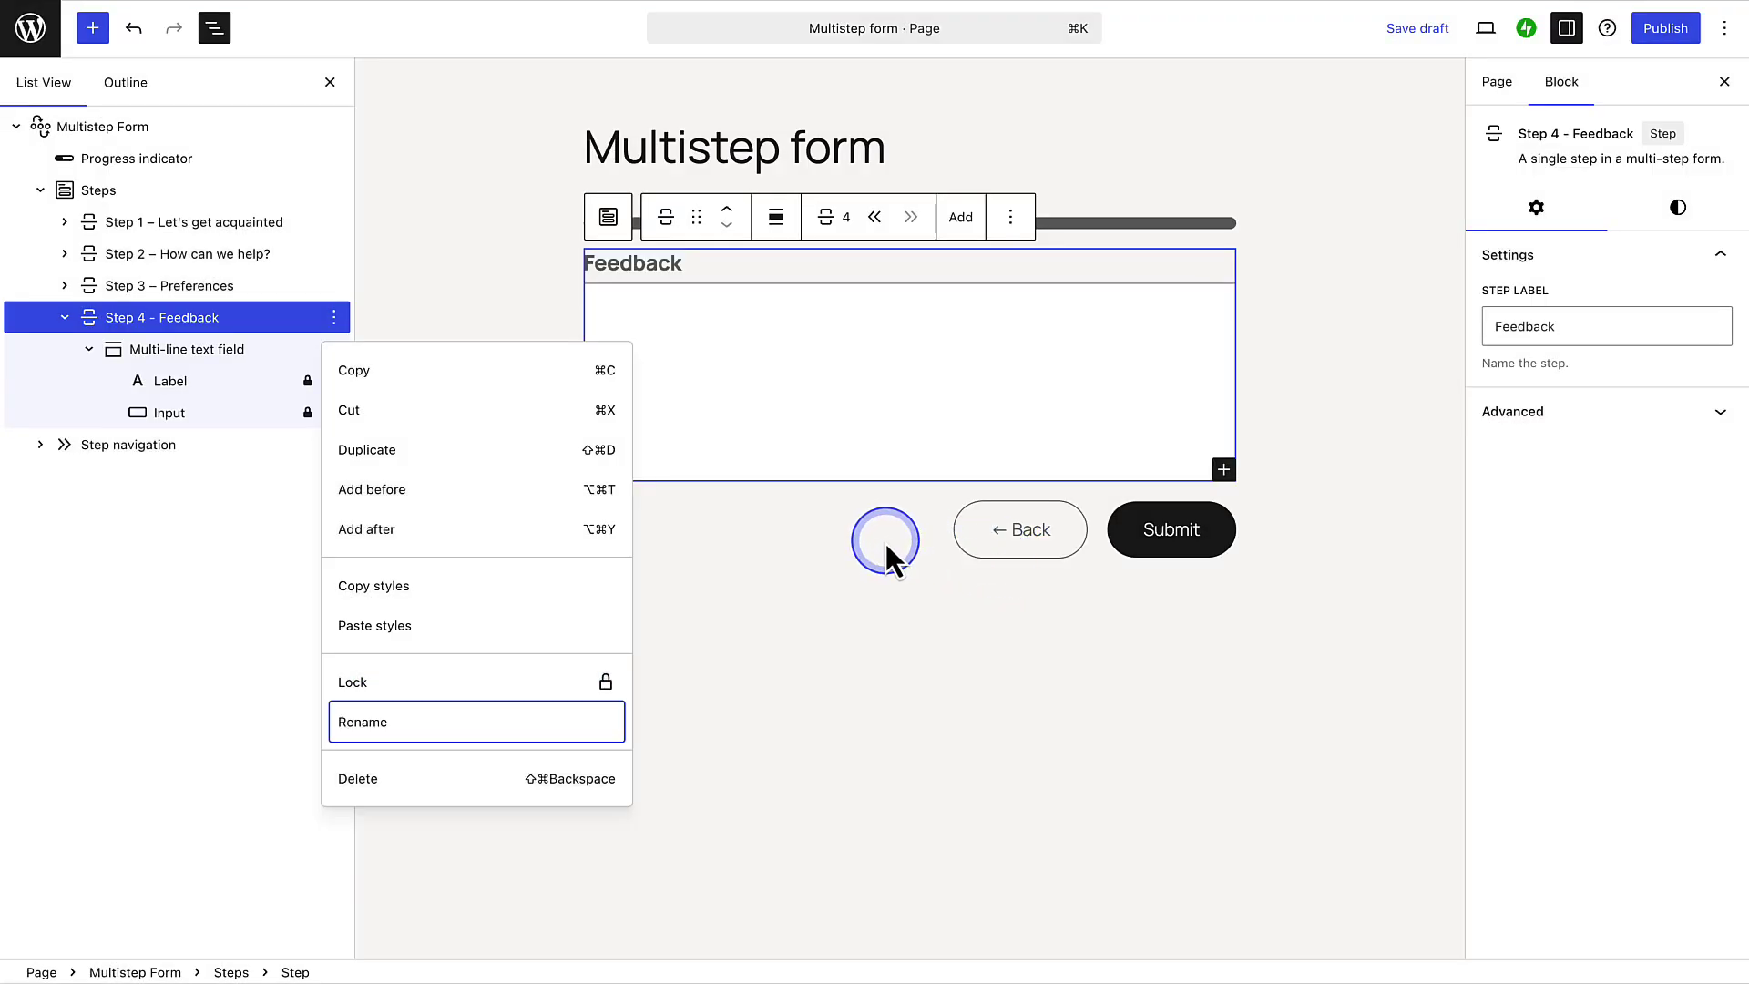
pyautogui.click(886, 543)
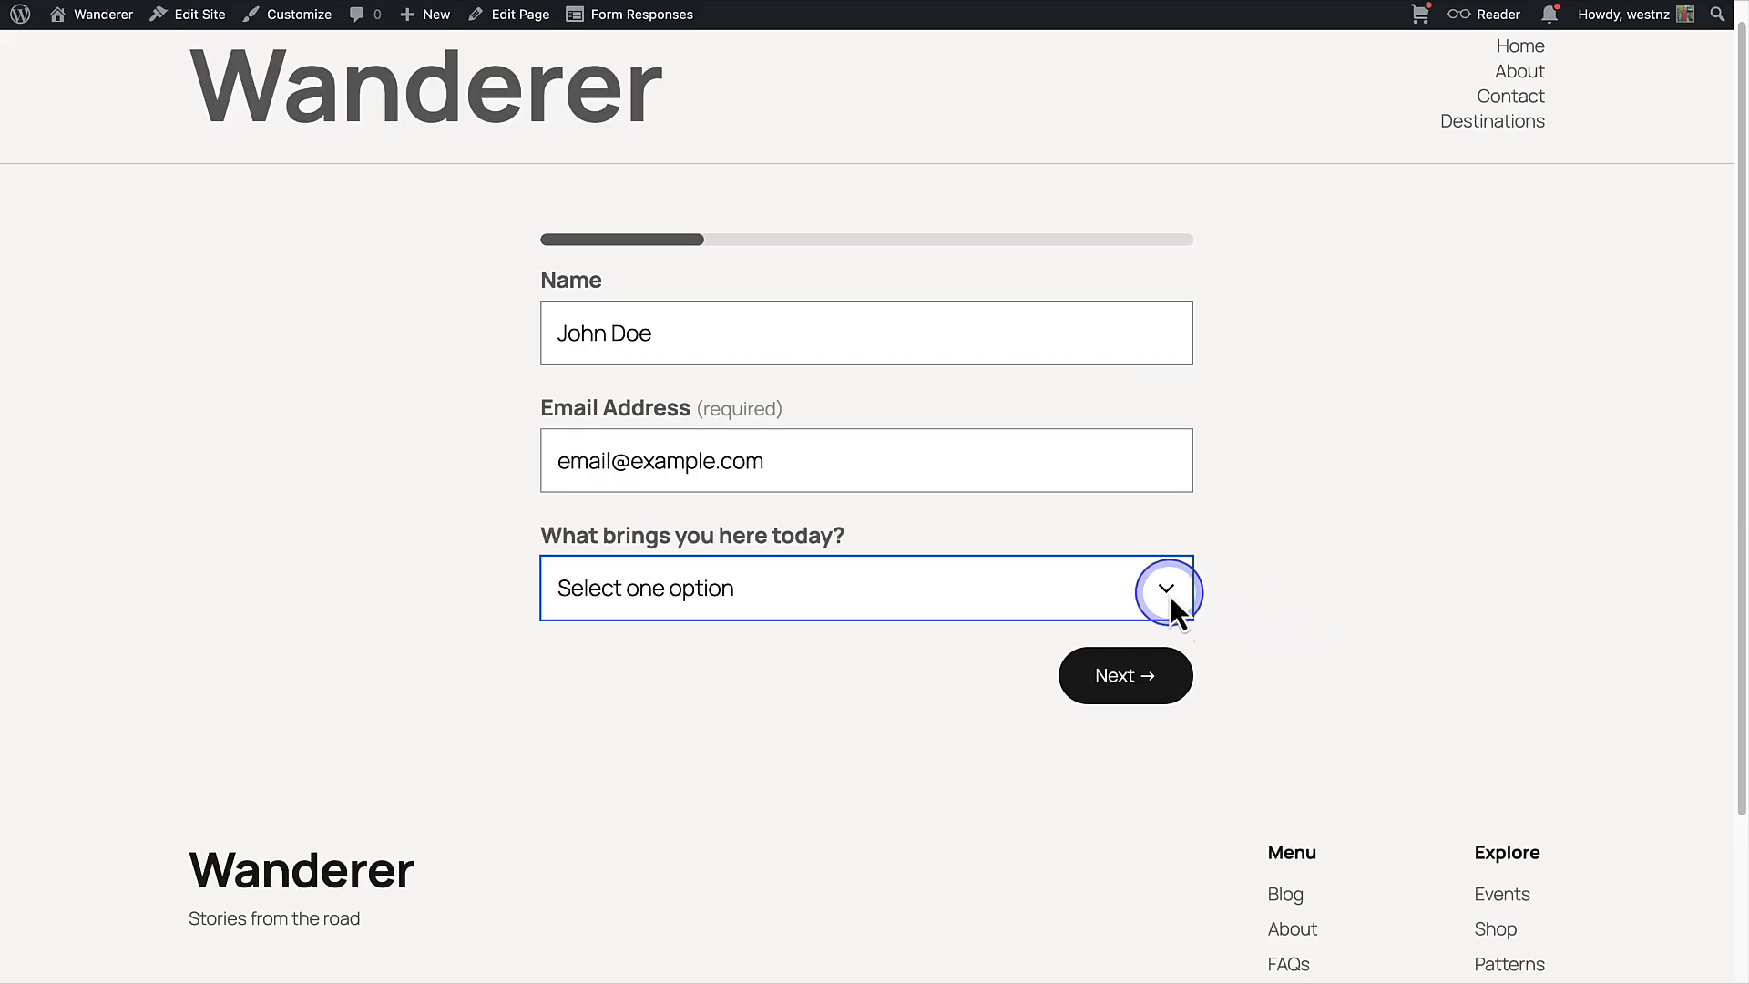
# Answer 'I'm interested in your services' and advance to the second step.
pyautogui.click(1170, 594)
pyautogui.click(949, 656)
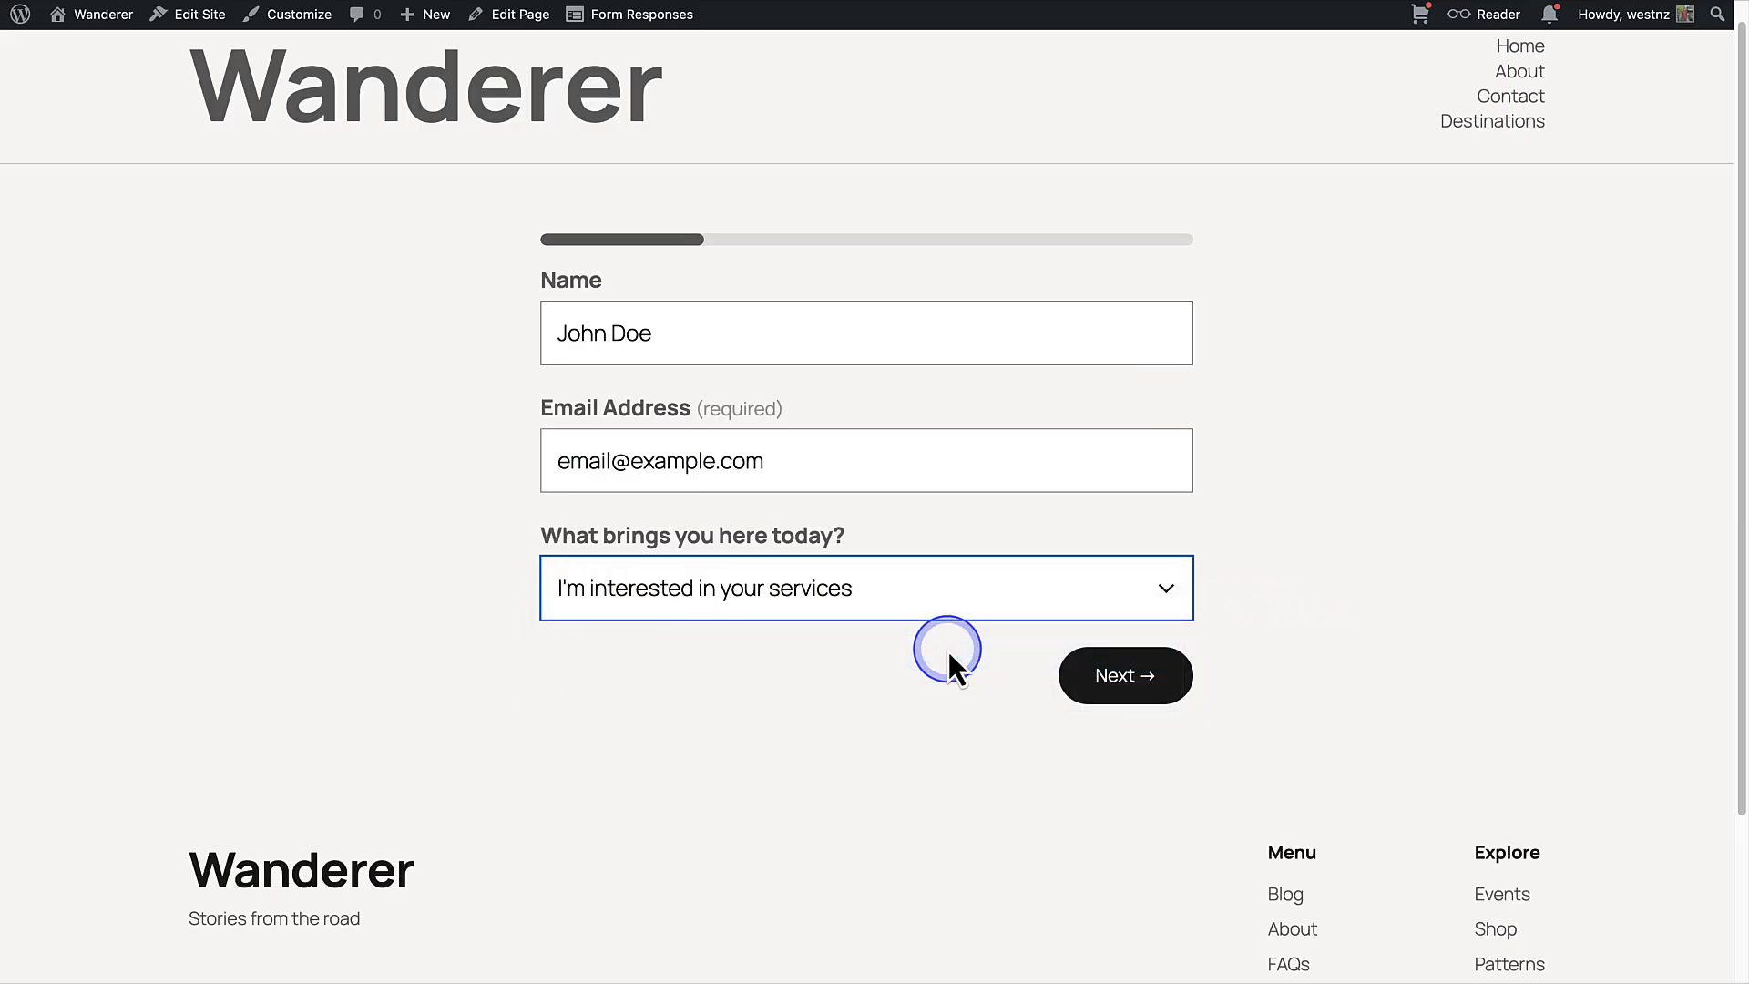
pyautogui.click(1102, 682)
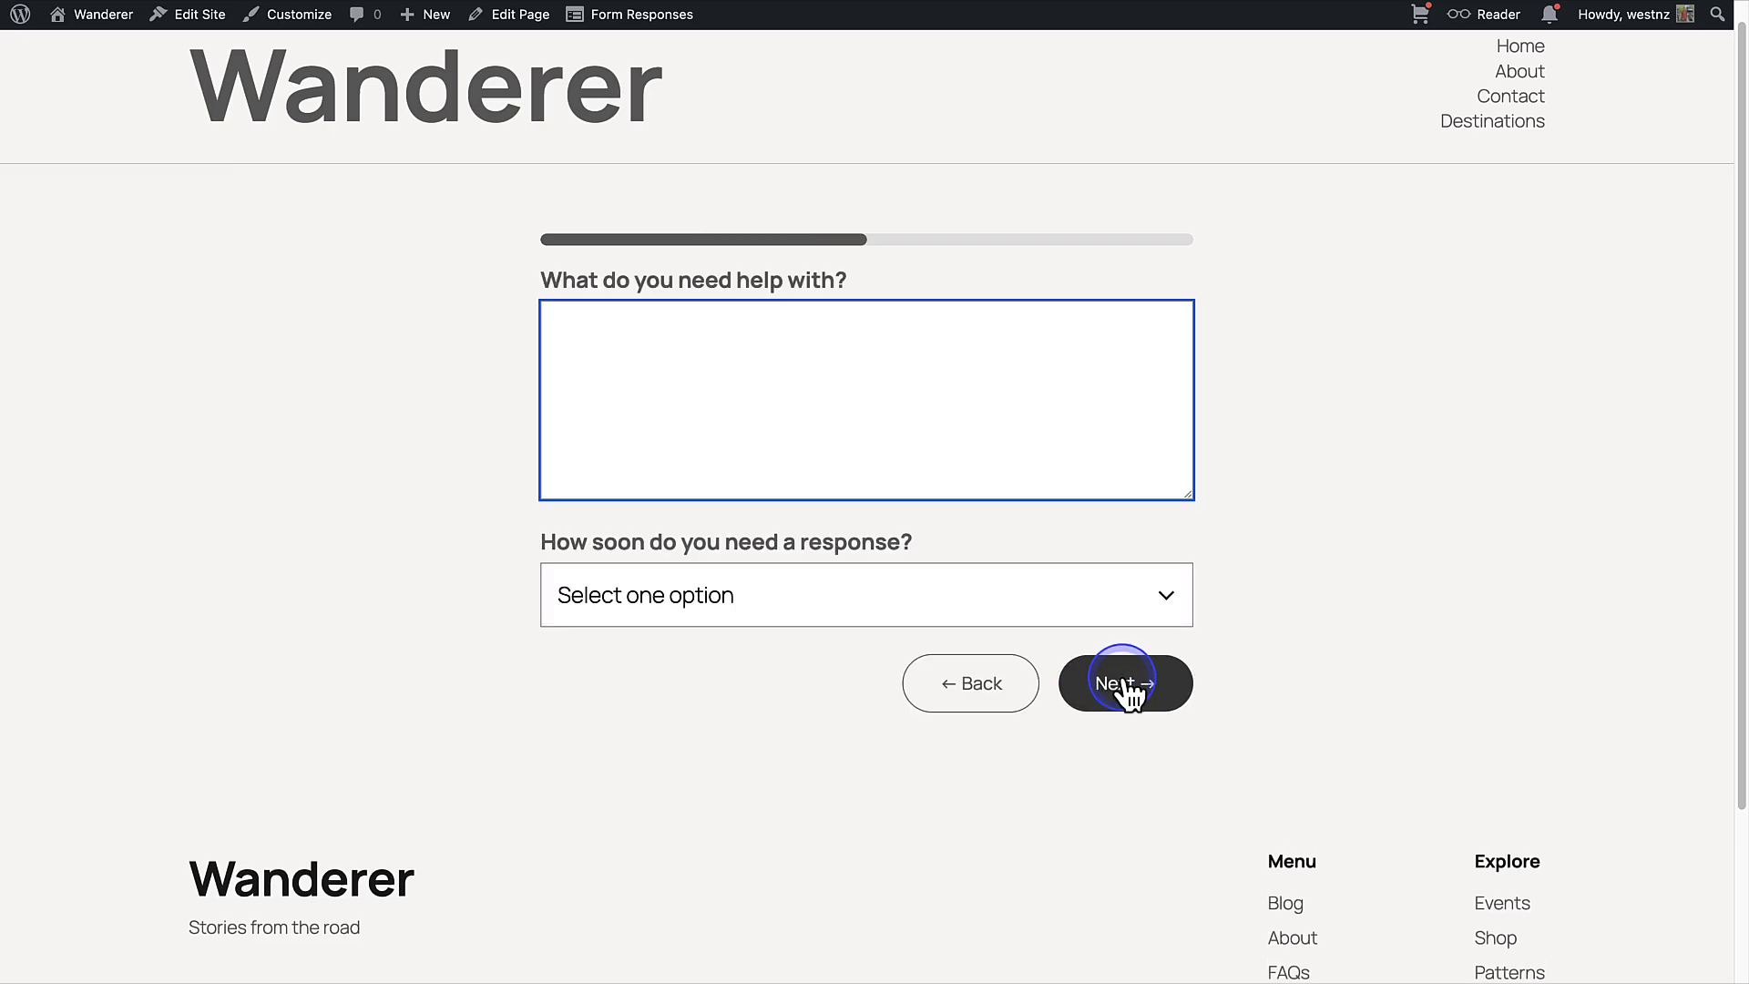